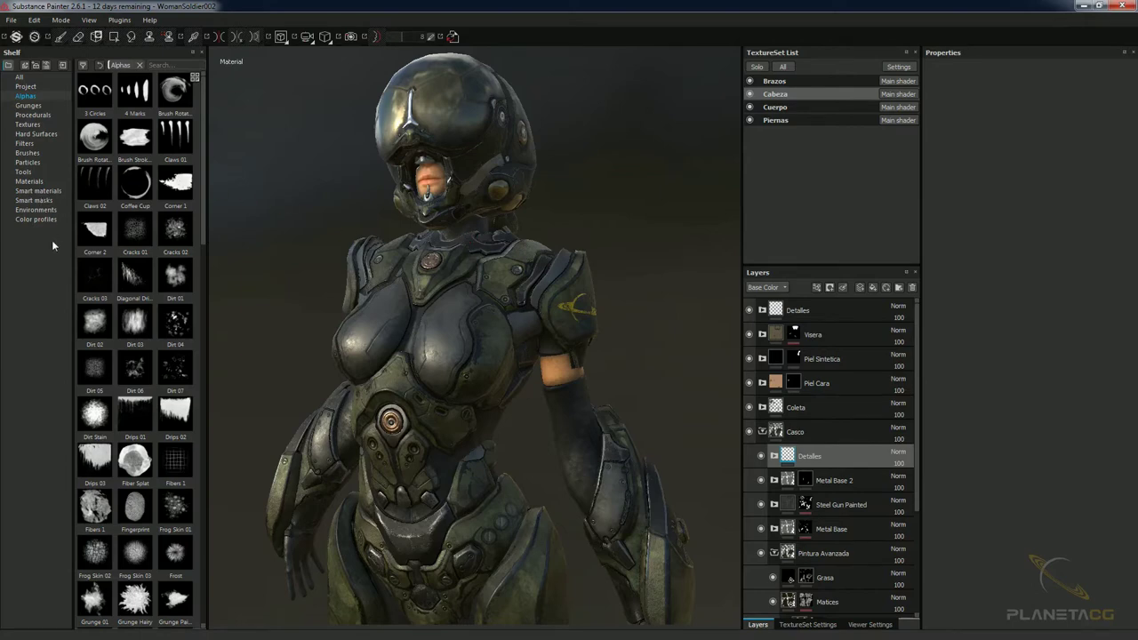
# Show the Particles brush presets, such as Broken Glass, Fire and Rain, in the shelf.
pyautogui.click(36, 163)
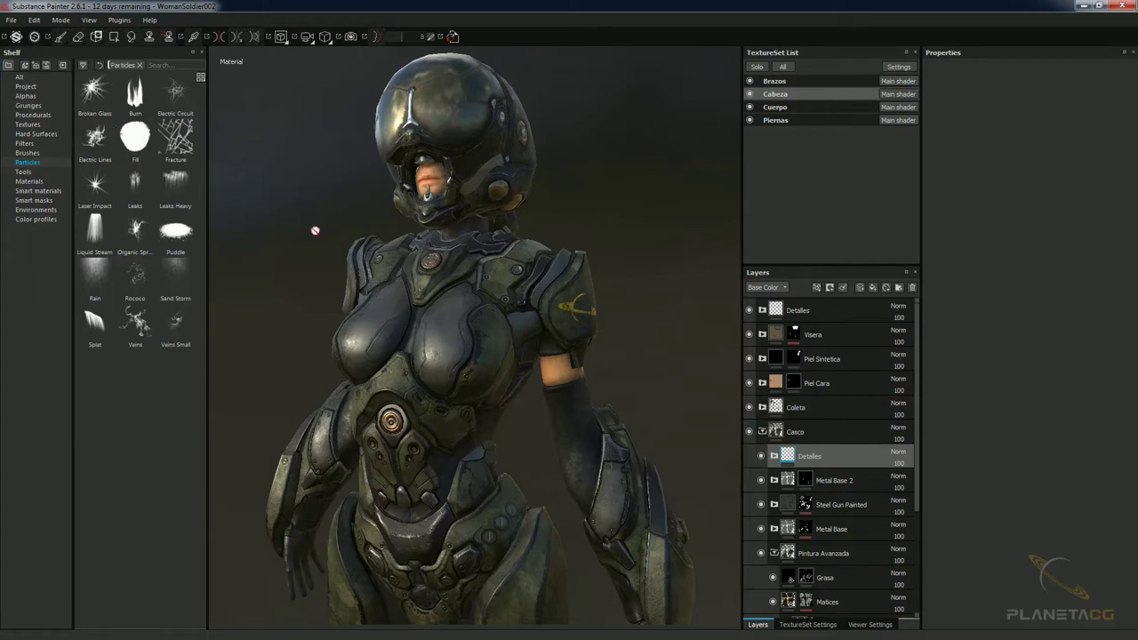
# Orbit and zoom the viewport until the soldier's helmet fills the view in profile.
pyautogui.moveTo(140, 147); pyautogui.dragTo(449, 287)
pyautogui.moveTo(449, 287); pyautogui.dragTo(126, 305)
pyautogui.moveTo(157, 142)
pyautogui.mouseDown()
pyautogui.moveTo(455, 359)
pyautogui.moveTo(415, 365)
pyautogui.moveTo(451, 287)
pyautogui.moveTo(429, 379)
pyautogui.moveTo(467, 355)
pyautogui.moveTo(485, 318)
pyautogui.moveTo(453, 397)
pyautogui.moveTo(485, 316)
pyautogui.moveTo(485, 392)
pyautogui.moveTo(494, 378)
pyautogui.moveTo(469, 372)
pyautogui.moveTo(466, 393)
pyautogui.moveTo(385, 336)
pyautogui.moveTo(592, 388)
pyautogui.moveTo(630, 351)
pyautogui.moveTo(627, 273)
pyautogui.moveTo(596, 263)
pyautogui.moveTo(592, 388)
pyautogui.moveTo(520, 284)
pyautogui.moveTo(790, 123)
pyautogui.mouseUp()
pyautogui.moveTo(658, 216)
pyautogui.keyDown('alt'); pyautogui.mouseDown()
pyautogui.moveTo(605, 302)
pyautogui.moveTo(615, 394)
pyautogui.moveTo(541, 376)
pyautogui.moveTo(569, 371)
pyautogui.moveTo(489, 301)
pyautogui.moveTo(496, 326)
pyautogui.moveTo(541, 353)
pyautogui.moveTo(550, 340)
pyautogui.mouseUp(); pyautogui.keyUp('alt')
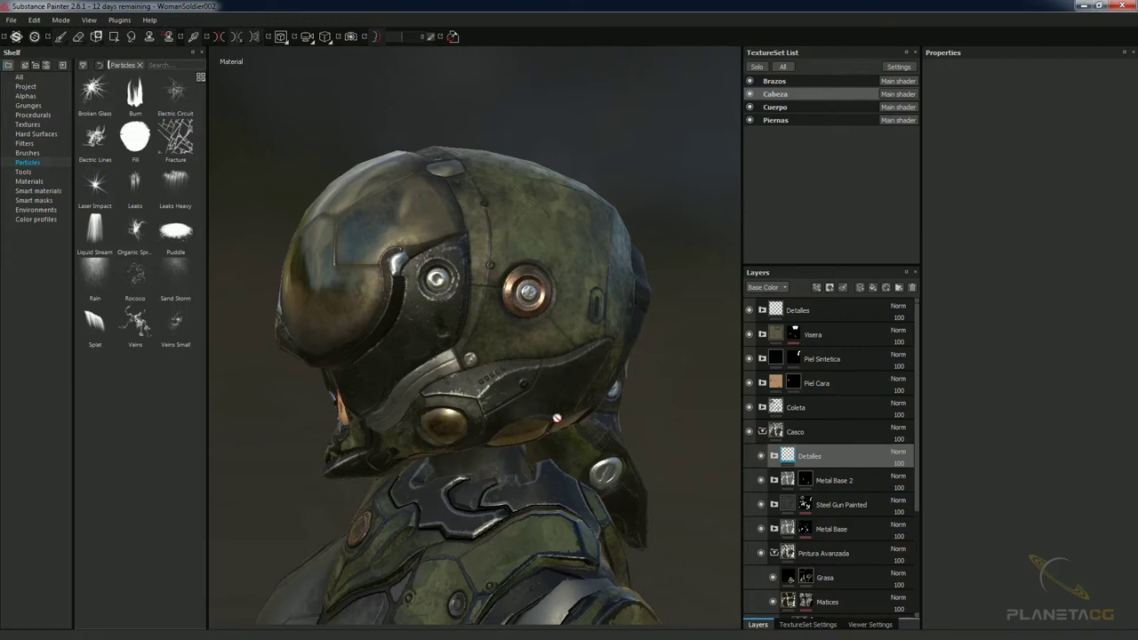
pyautogui.moveTo(528, 356)
pyautogui.keyDown('alt'); pyautogui.mouseDown()
pyautogui.moveTo(530, 343)
pyautogui.moveTo(539, 377)
pyautogui.moveTo(557, 355)
pyautogui.mouseUp(); pyautogui.keyUp('alt')
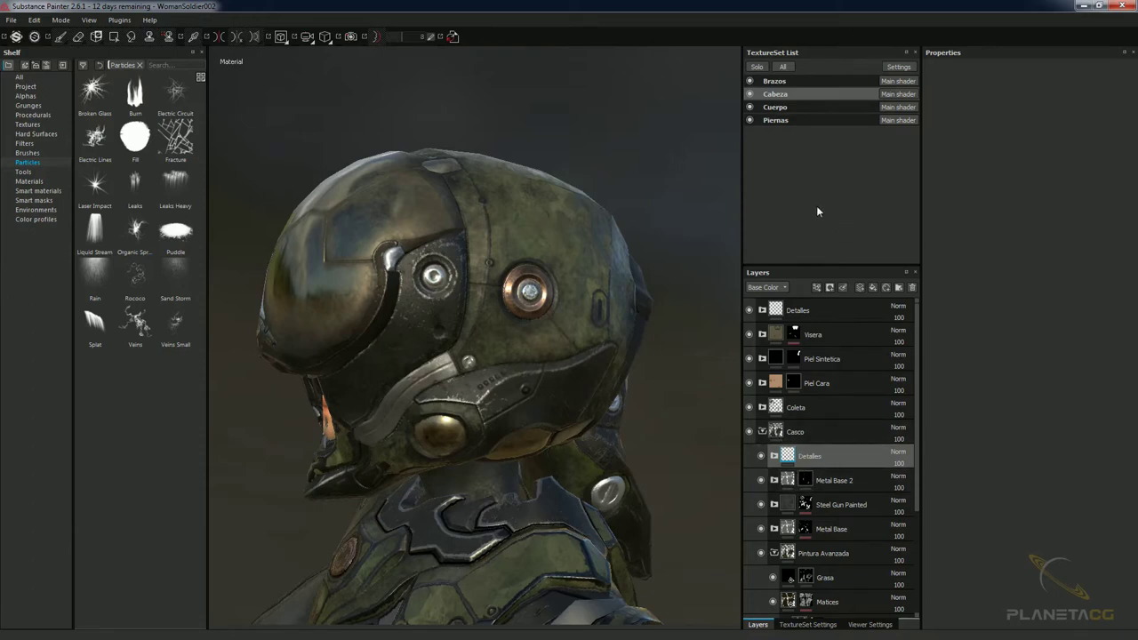
# Add a new fill layer to Casco and move it into the Detalles folder.
pyautogui.click(873, 288)
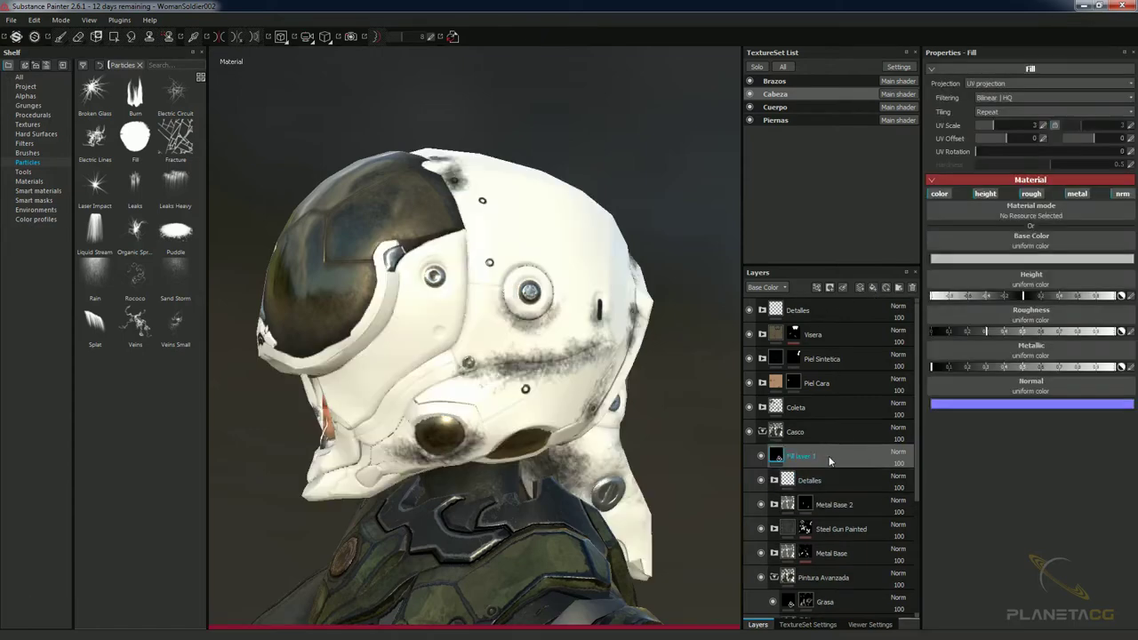
pyautogui.click(774, 480)
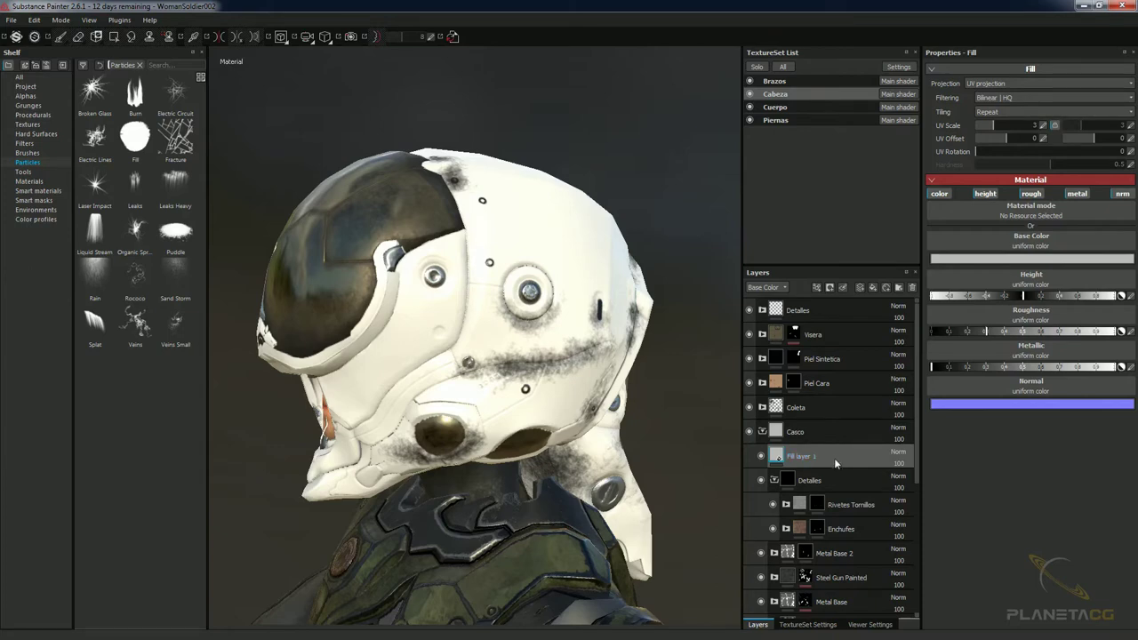
pyautogui.moveTo(826, 455); pyautogui.dragTo(839, 477)
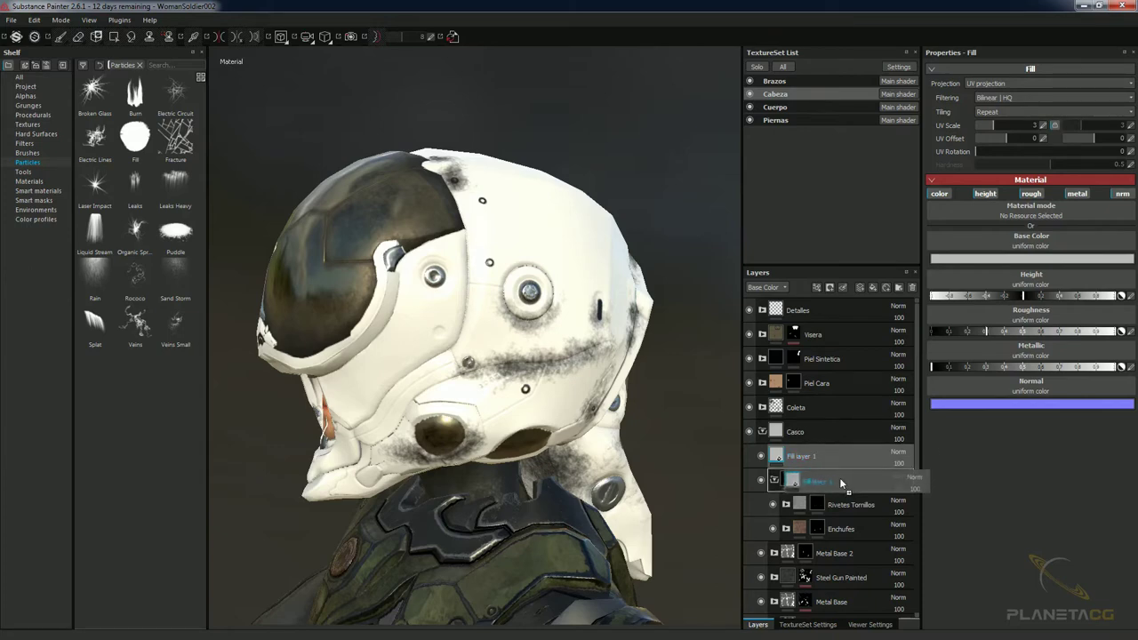
pyautogui.moveTo(839, 478); pyautogui.dragTo(832, 478)
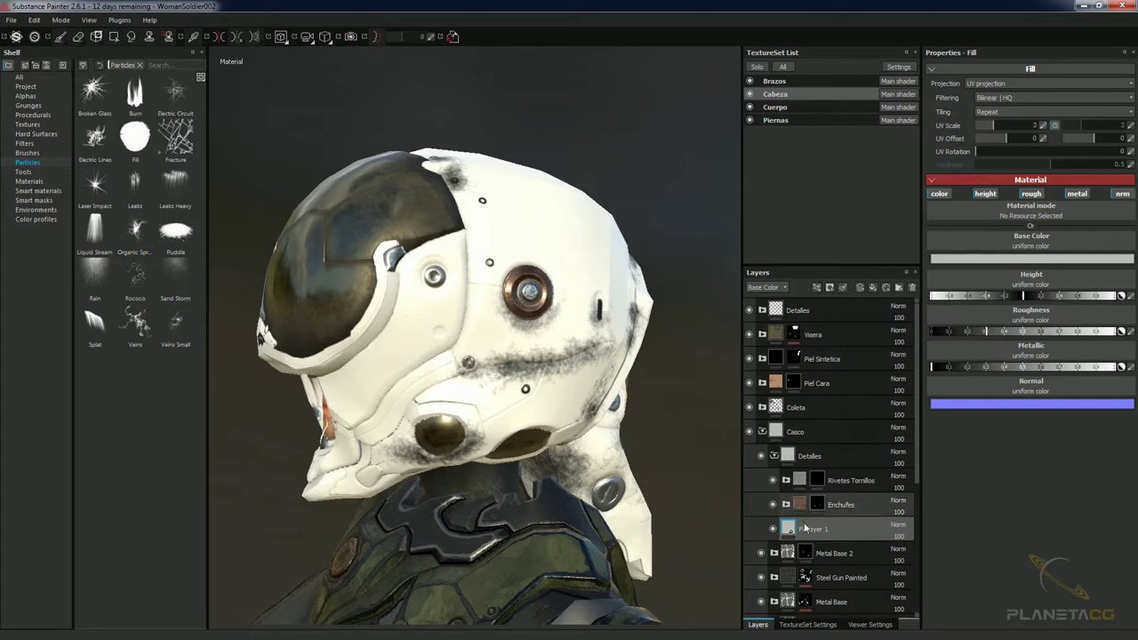
# Create a Goteos folder, move the fill layer into it and rename it Aceite.
pyautogui.click(898, 289)
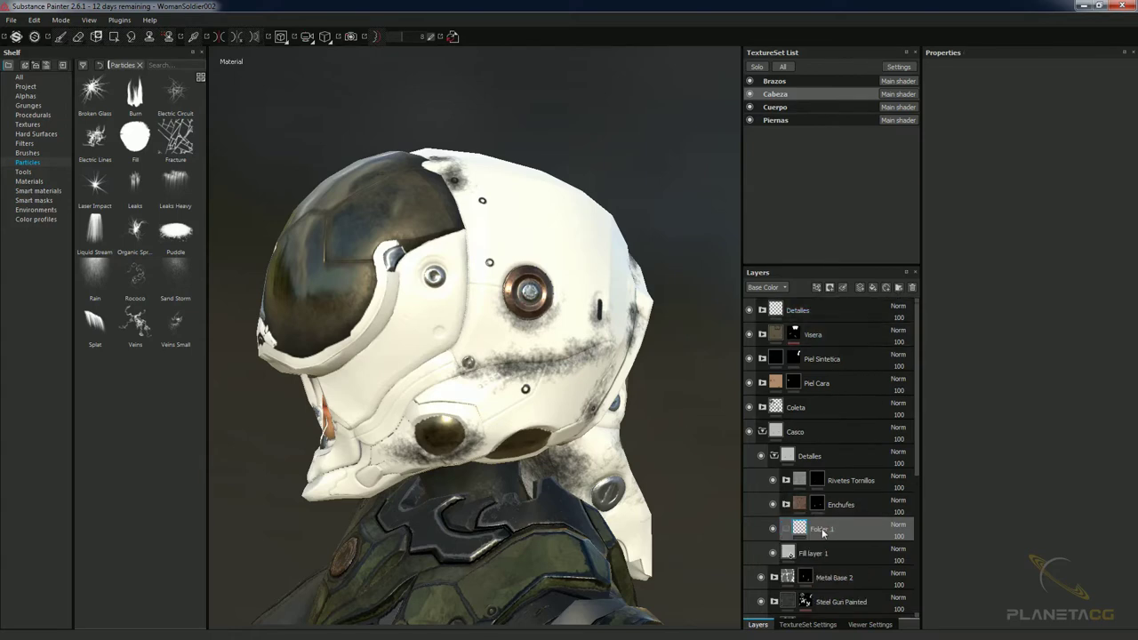
pyautogui.write('Goteos')
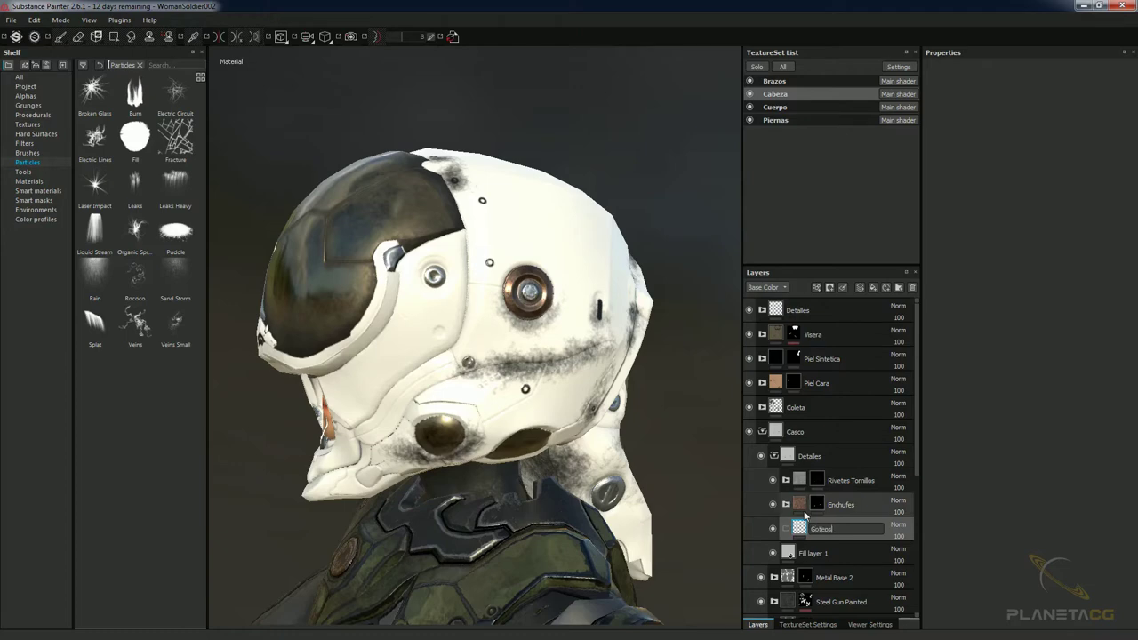
pyautogui.click(845, 550)
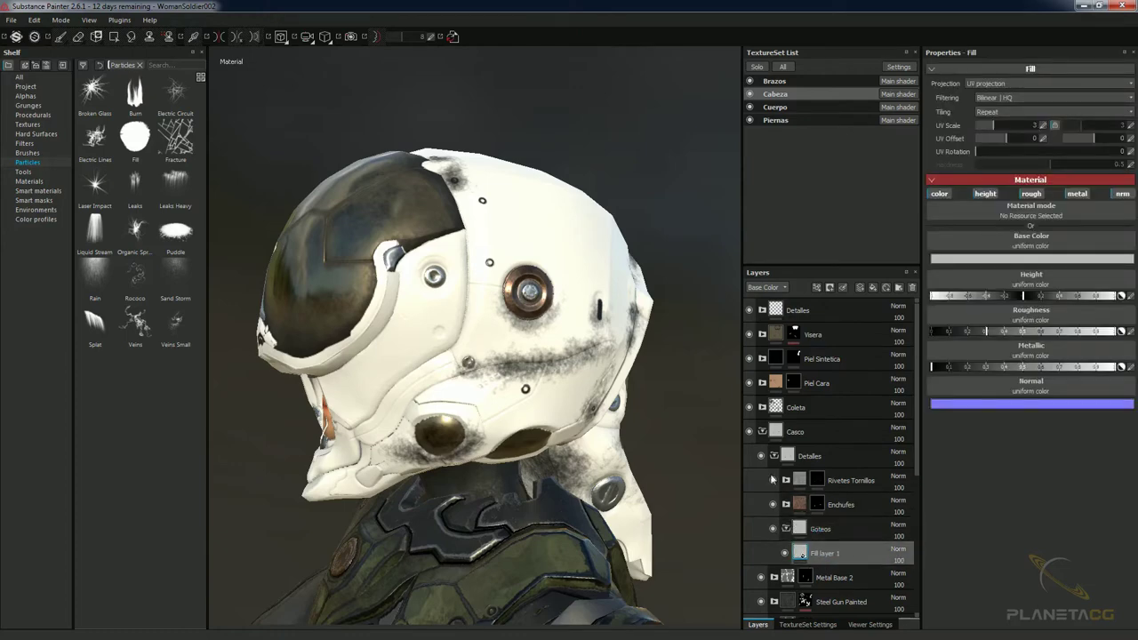
pyautogui.moveTo(819, 532); pyautogui.dragTo(820, 530)
pyautogui.doubleClick(823, 553)
pyautogui.write('Aceite')
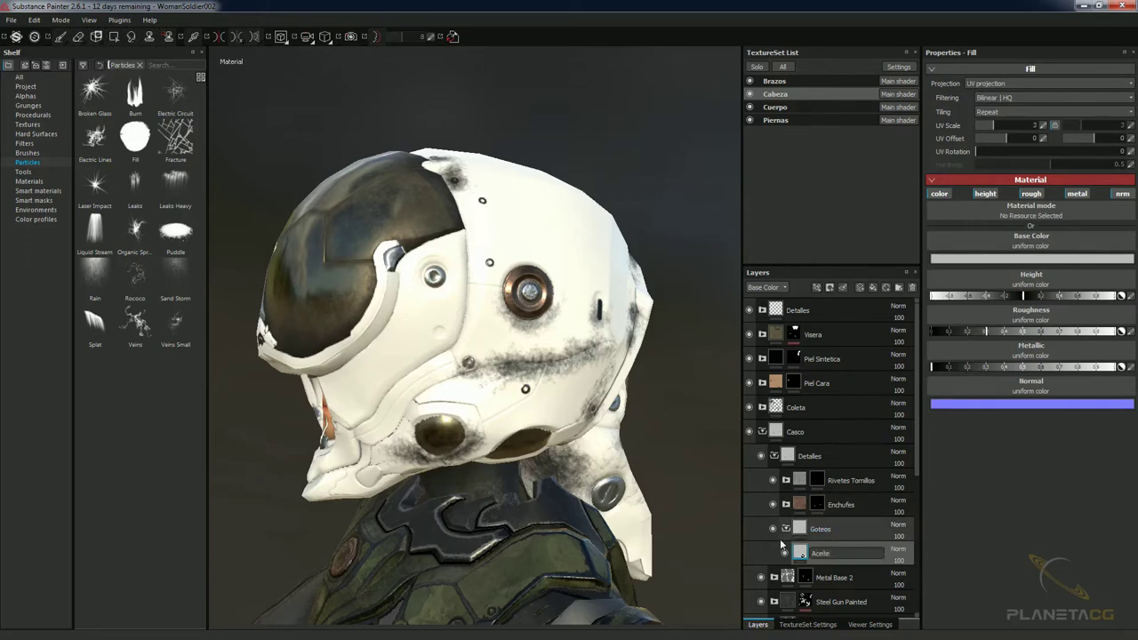
pyautogui.press('Return')
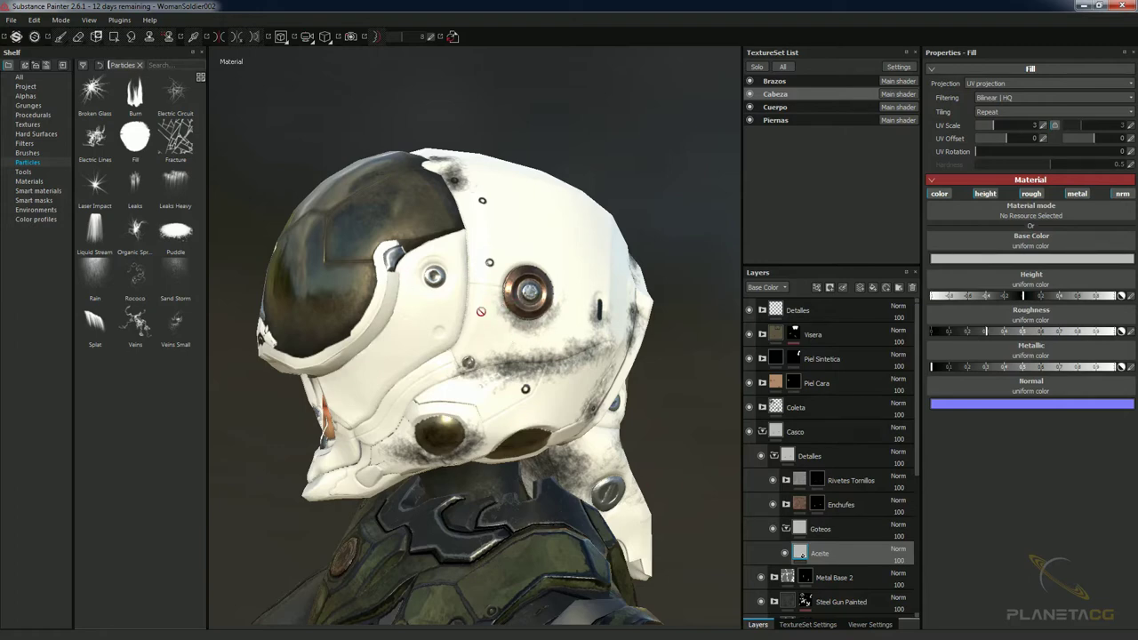
# Add a black mask to Aceite and disable its height and normal channels.
pyautogui.rightClick(819, 556)
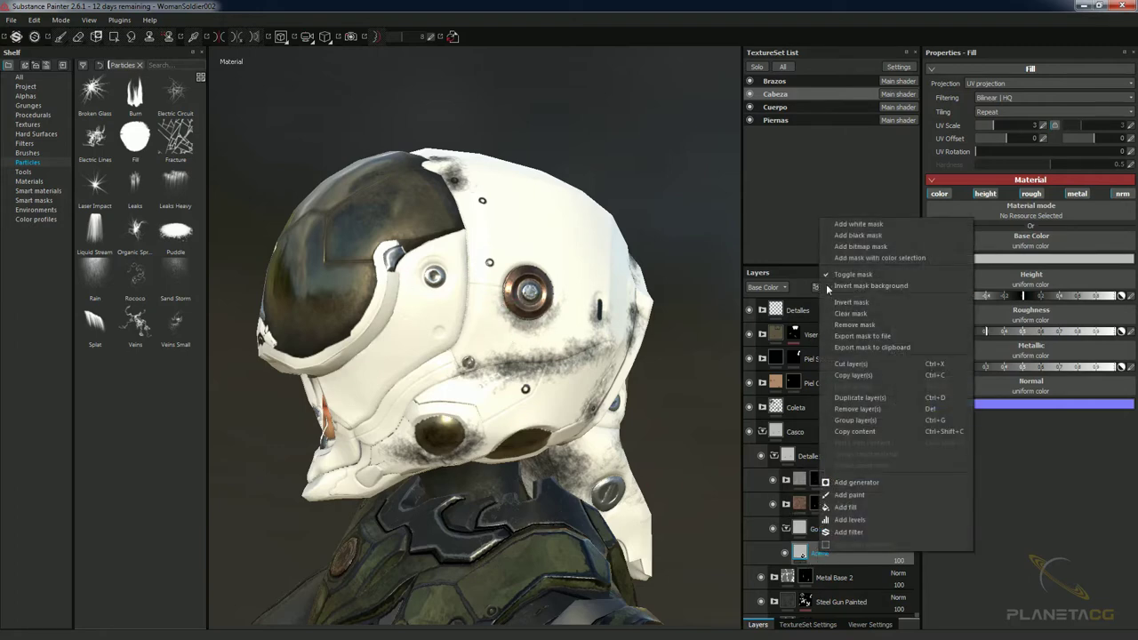
pyautogui.click(799, 255)
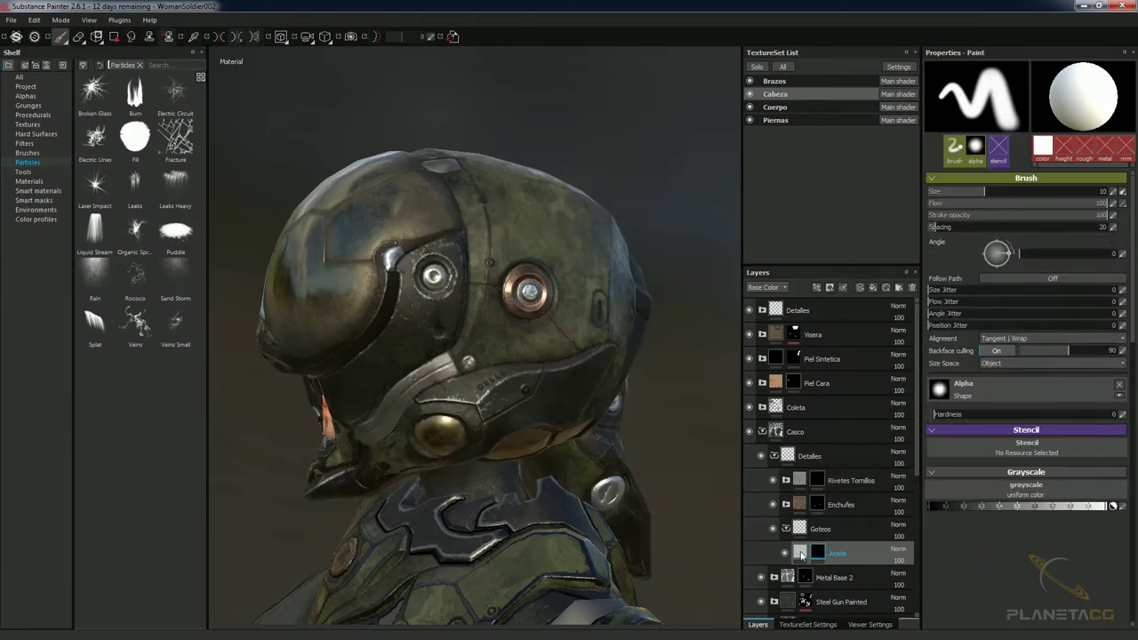
pyautogui.click(986, 193)
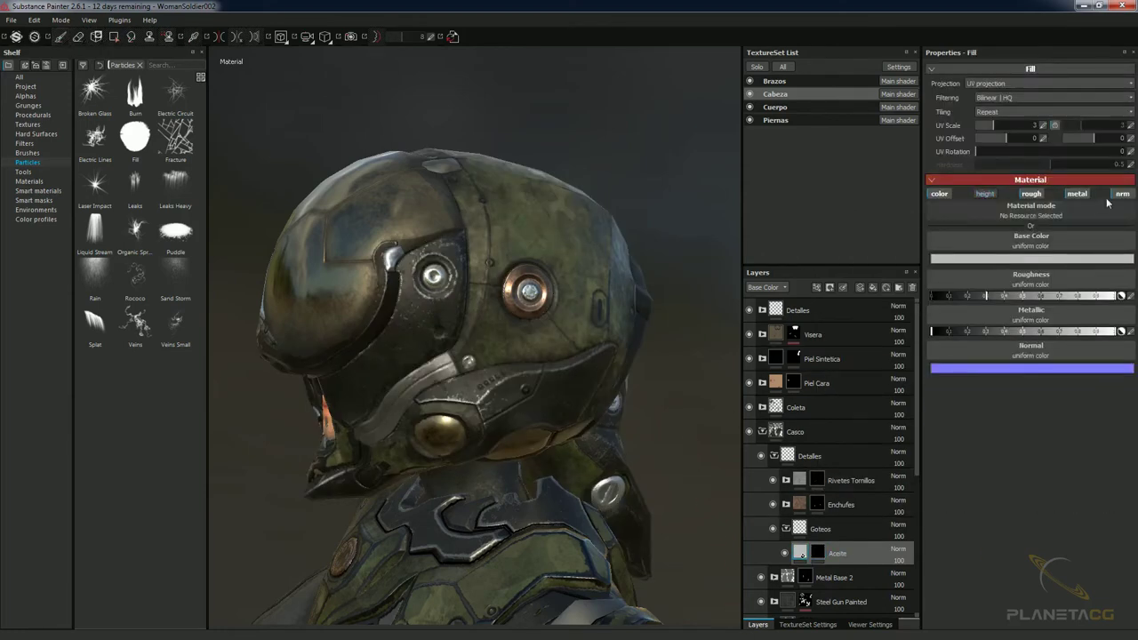
pyautogui.click(1122, 193)
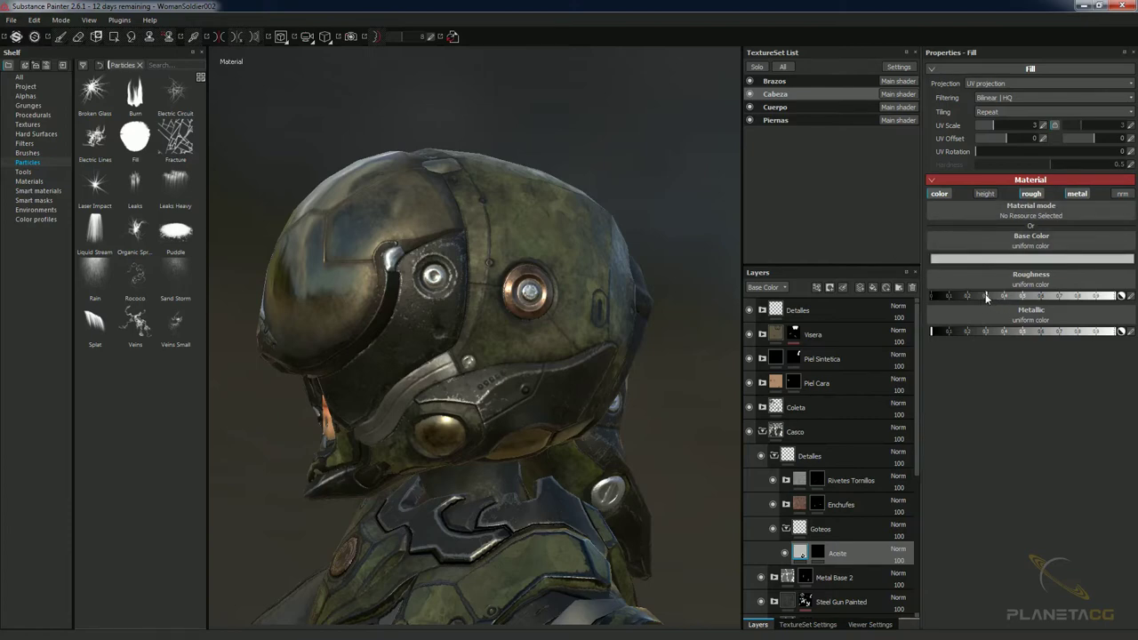
# Lower roughness, raise metallic, set a near-black blue base colour, and select the mask.
pyautogui.moveTo(985, 297); pyautogui.dragTo(958, 298)
pyautogui.moveTo(952, 332); pyautogui.dragTo(1067, 334)
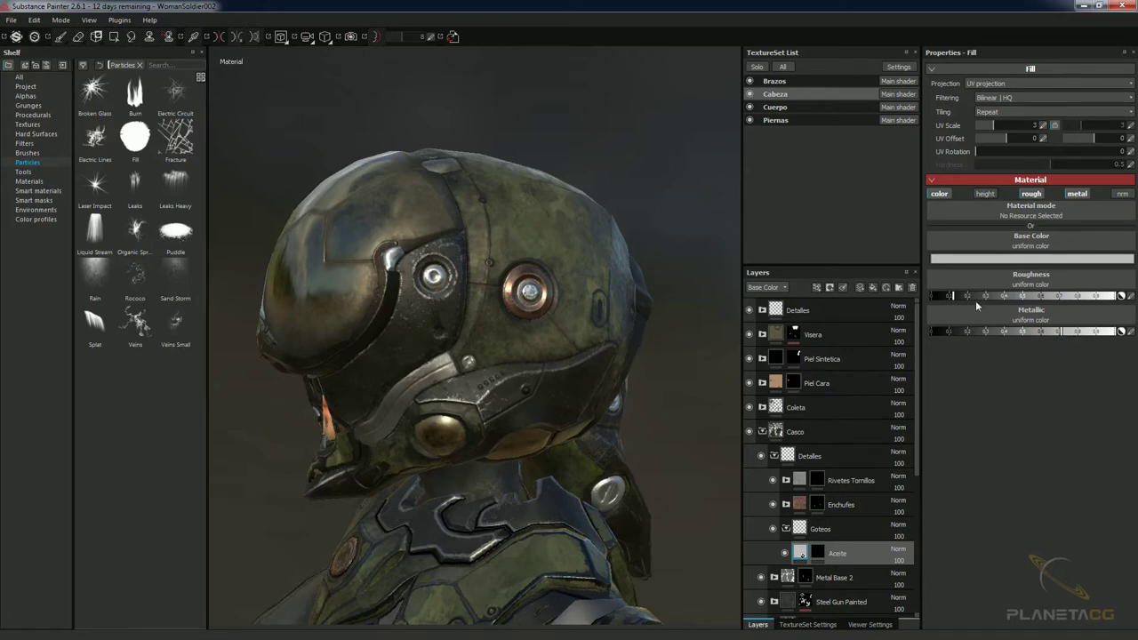
pyautogui.click(1054, 260)
pyautogui.moveTo(1107, 291)
pyautogui.mouseDown()
pyautogui.moveTo(1106, 310)
pyautogui.moveTo(1065, 276)
pyautogui.moveTo(1061, 256)
pyautogui.mouseUp()
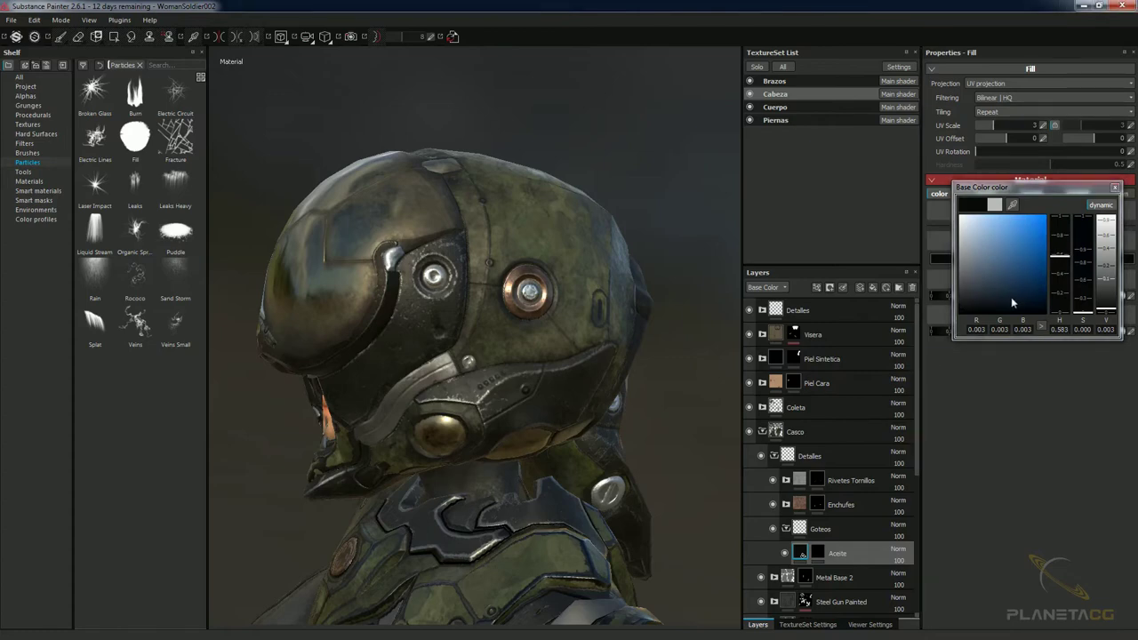
pyautogui.moveTo(1012, 303); pyautogui.dragTo(1003, 313)
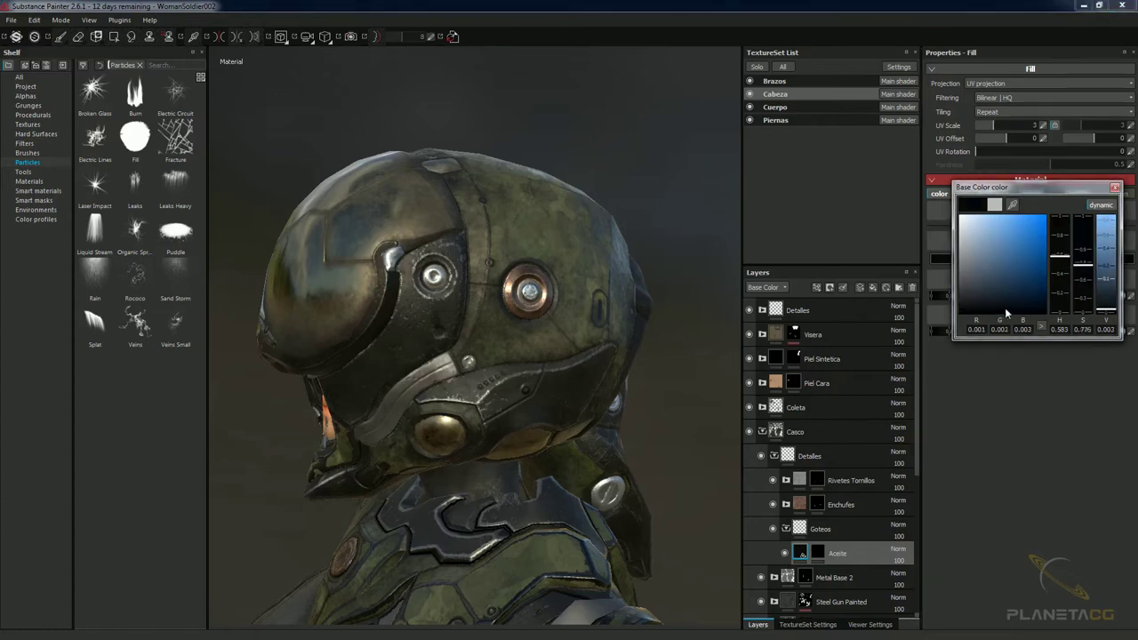
pyautogui.click(1115, 187)
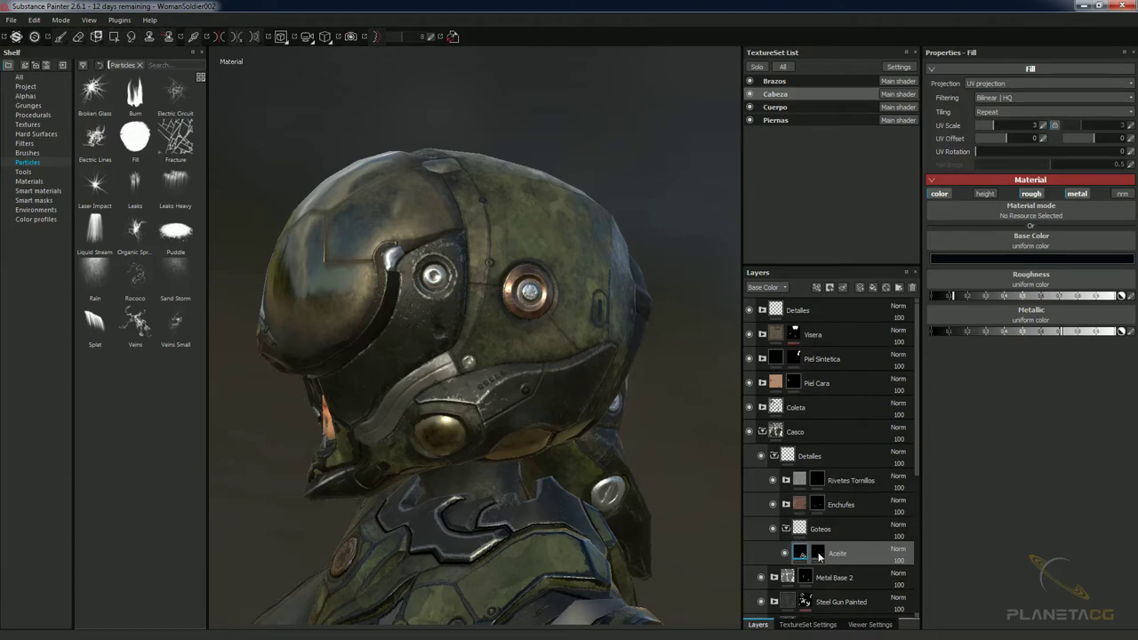
pyautogui.click(818, 554)
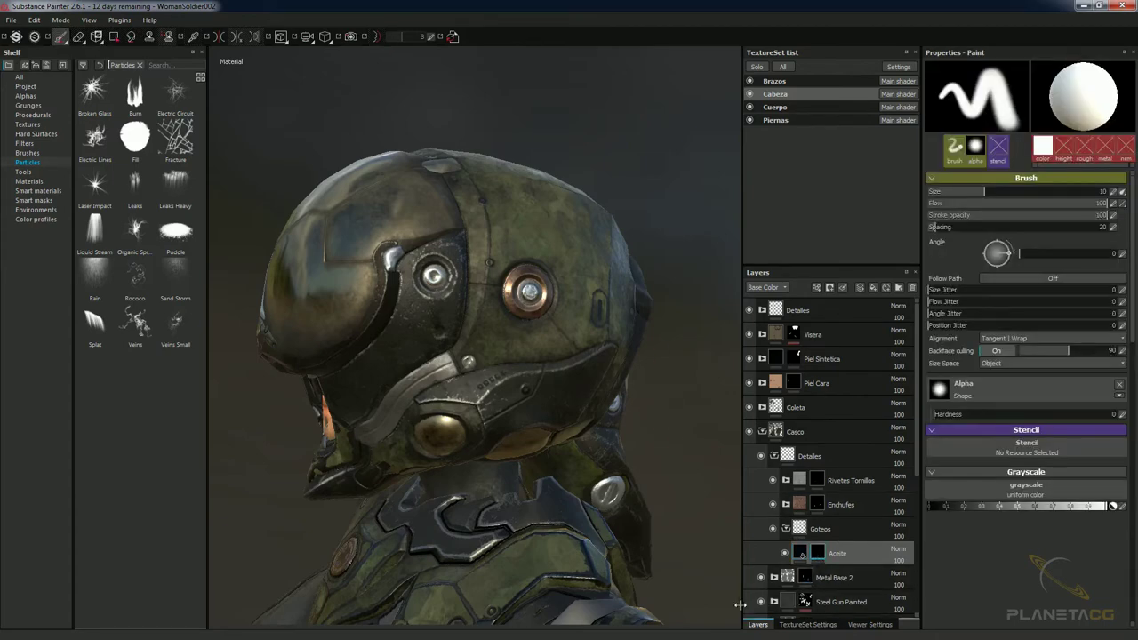
# Load the Leaks particle brush from the shelf with the helmet in three-quarter view.
pyautogui.moveTo(546, 394)
pyautogui.keyDown('alt'); pyautogui.mouseDown()
pyautogui.moveTo(521, 384)
pyautogui.moveTo(549, 327)
pyautogui.mouseUp(); pyautogui.keyUp('alt')
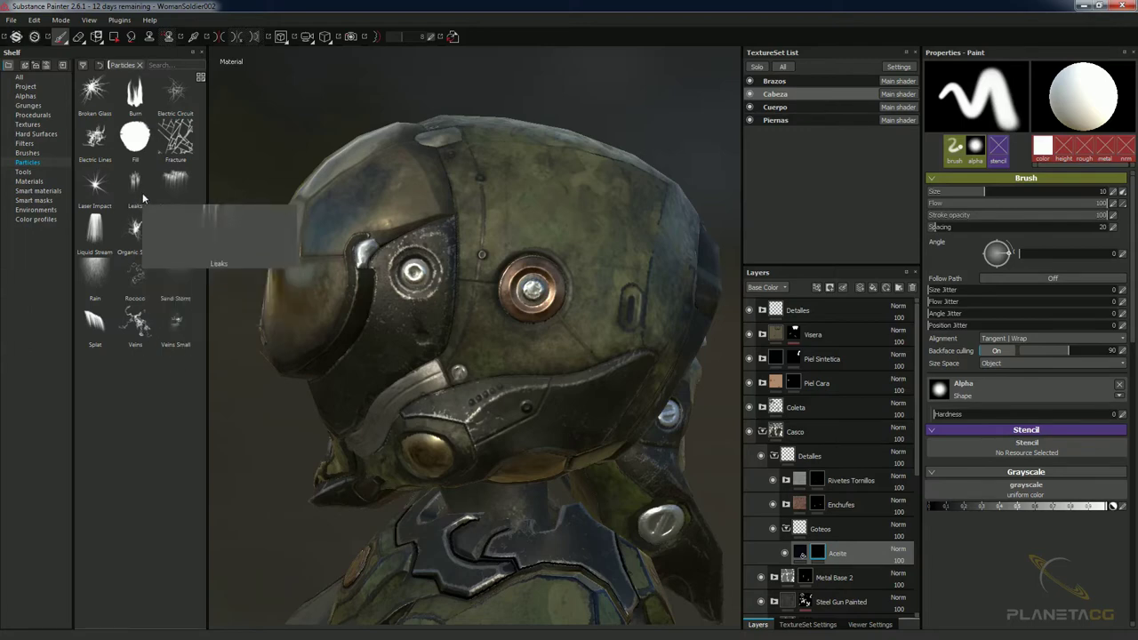
pyautogui.moveTo(136, 187)
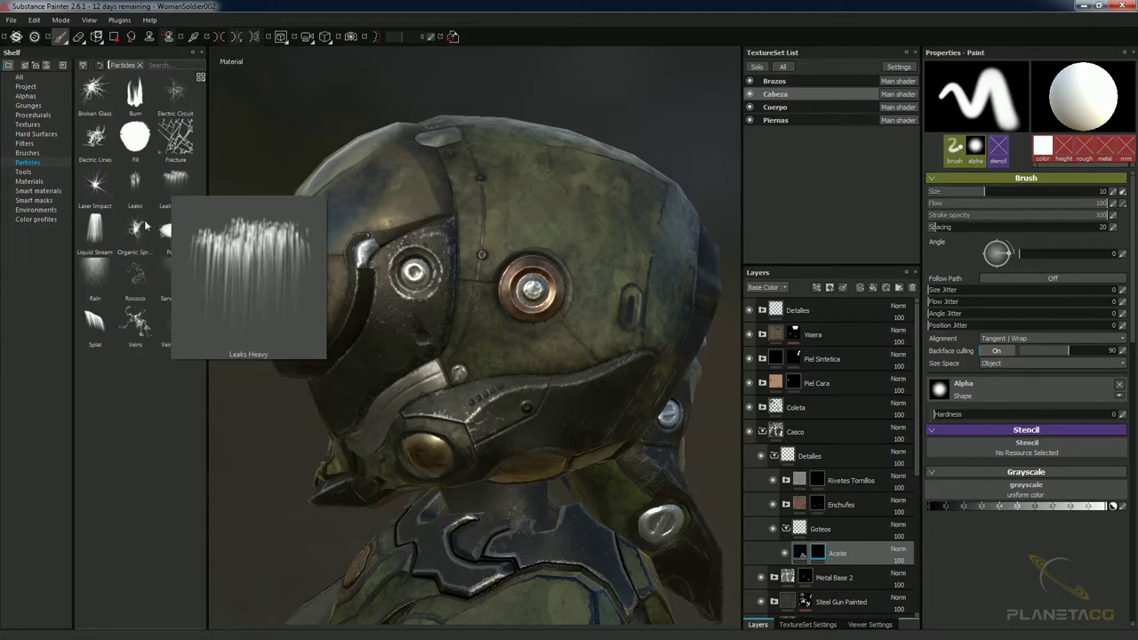
pyautogui.moveTo(175, 183)
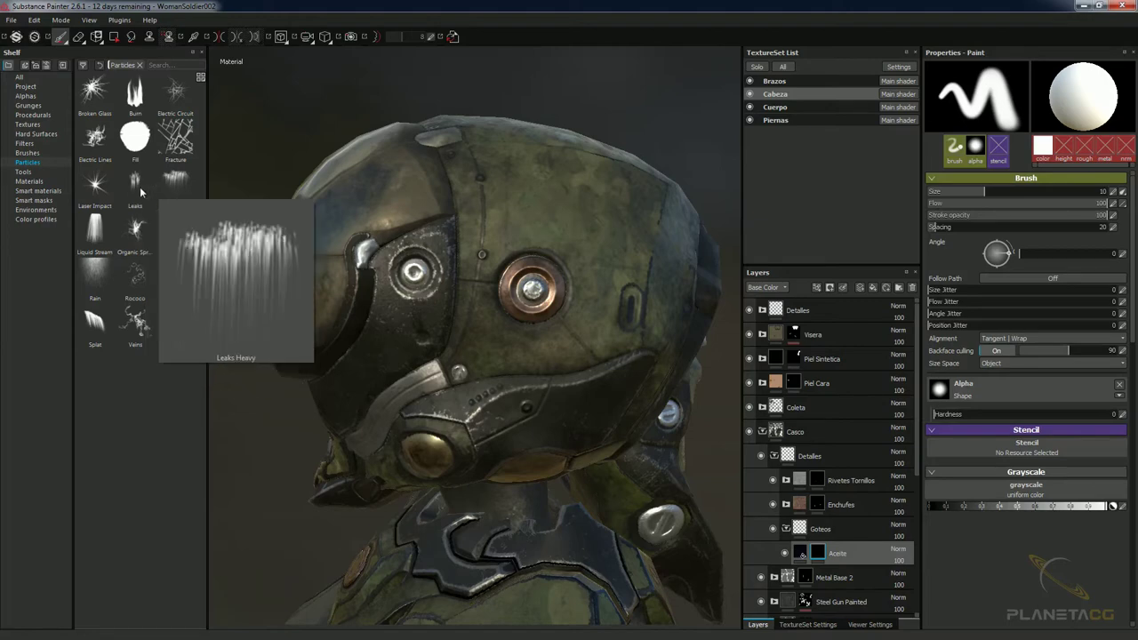
pyautogui.click(135, 189)
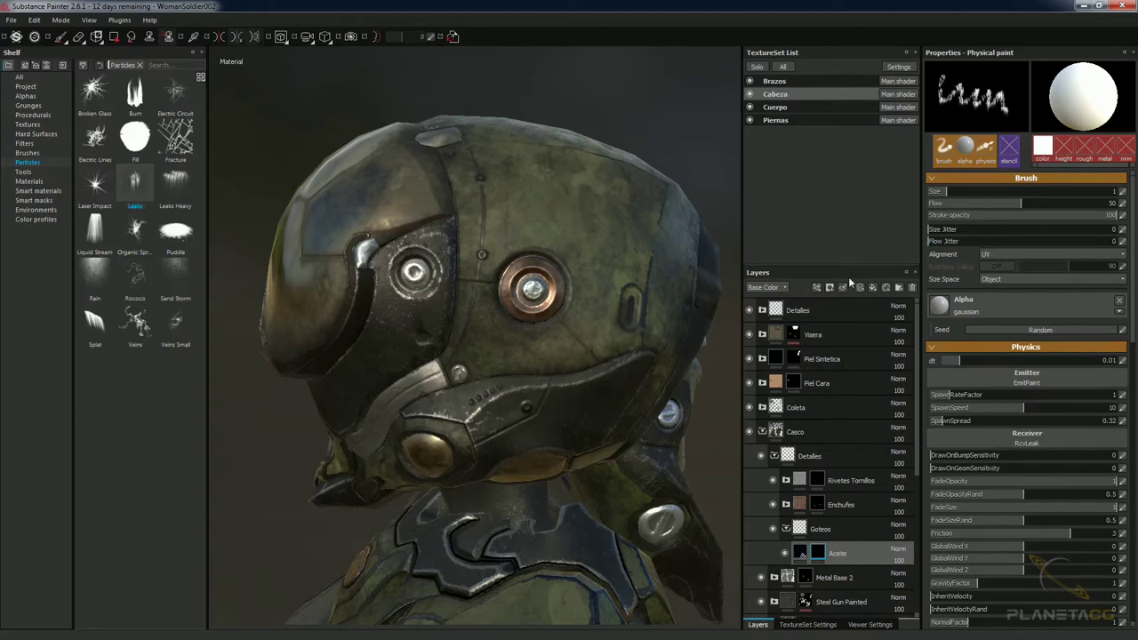
# Change the Leaks brush Alignment from UV to Camera and orbit around the helmet.
pyautogui.moveTo(533, 257)
pyautogui.keyDown('alt'); pyautogui.mouseDown()
pyautogui.moveTo(578, 256)
pyautogui.moveTo(561, 267)
pyautogui.moveTo(573, 288)
pyautogui.mouseUp(); pyautogui.keyUp('alt')
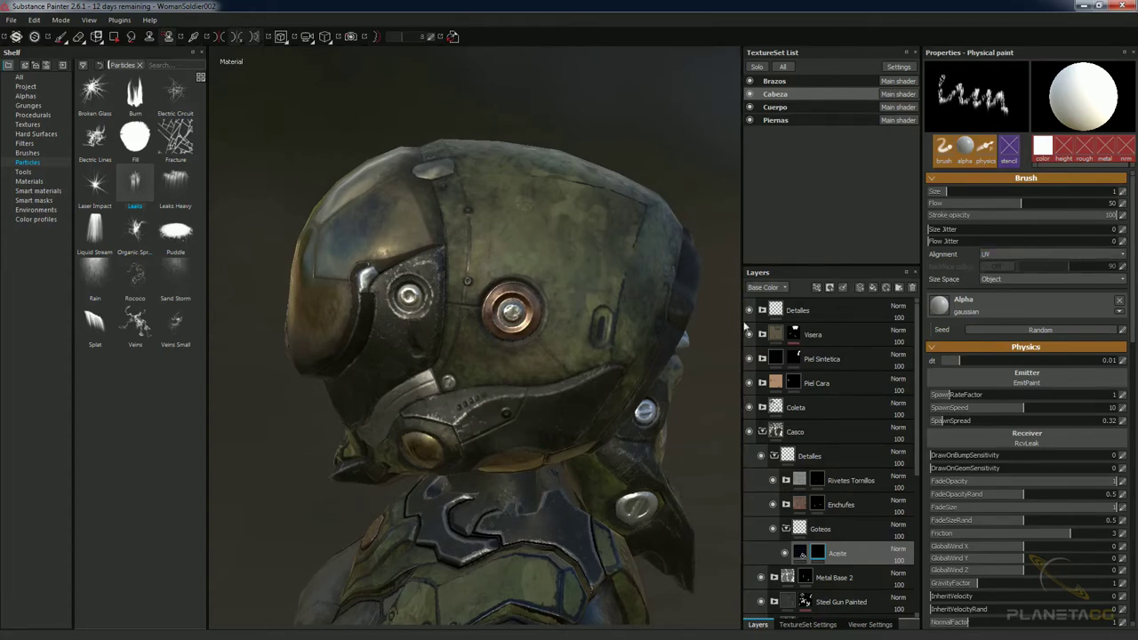
pyautogui.click(1049, 254)
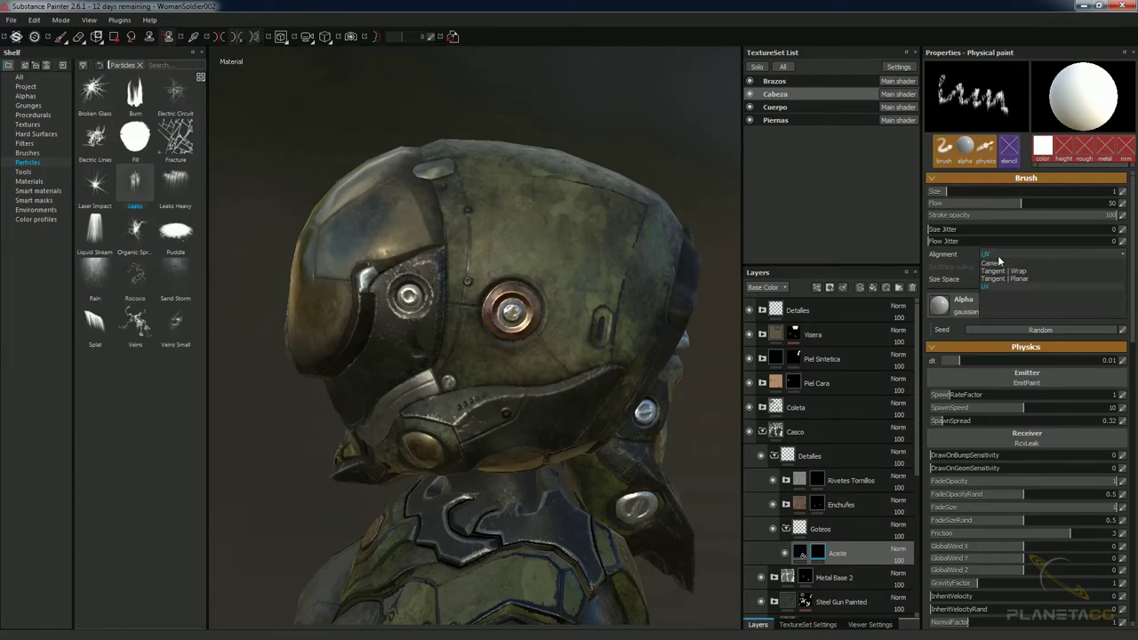
pyautogui.click(996, 282)
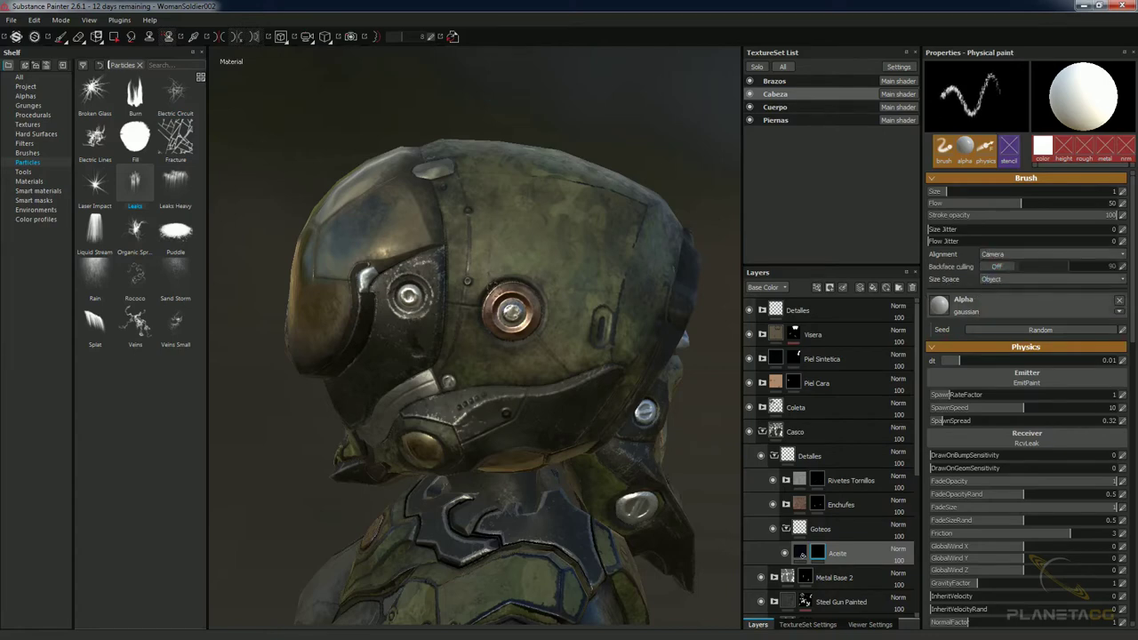
pyautogui.keyDown('alt'); pyautogui.moveTo(498, 295); pyautogui.dragTo(467, 297); pyautogui.keyUp('alt')
pyautogui.keyDown('alt'); pyautogui.moveTo(514, 336); pyautogui.dragTo(500, 335); pyautogui.keyUp('alt')
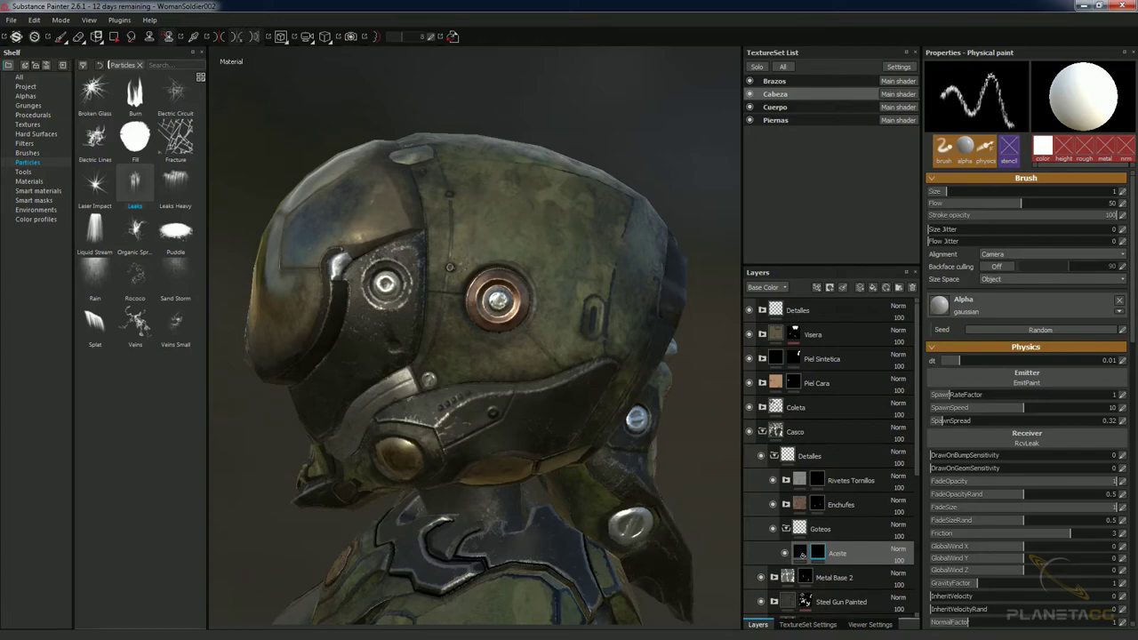
pyautogui.keyDown('alt'); pyautogui.moveTo(517, 353); pyautogui.dragTo(481, 320); pyautogui.keyUp('alt')
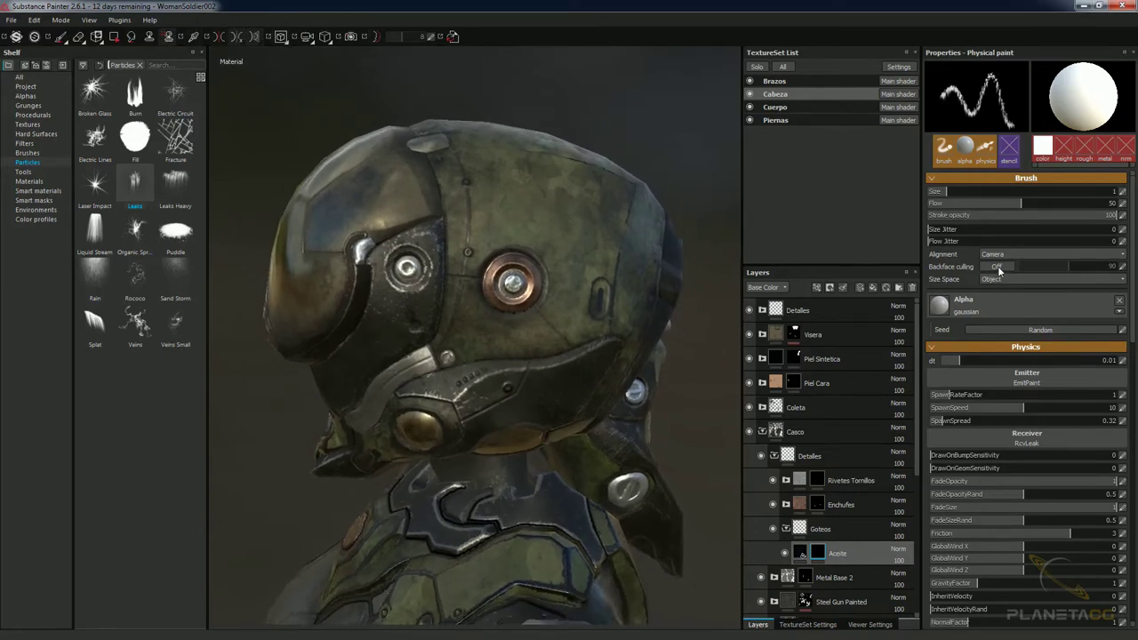
pyautogui.keyDown('alt'); pyautogui.moveTo(553, 358); pyautogui.dragTo(551, 409); pyautogui.keyUp('alt')
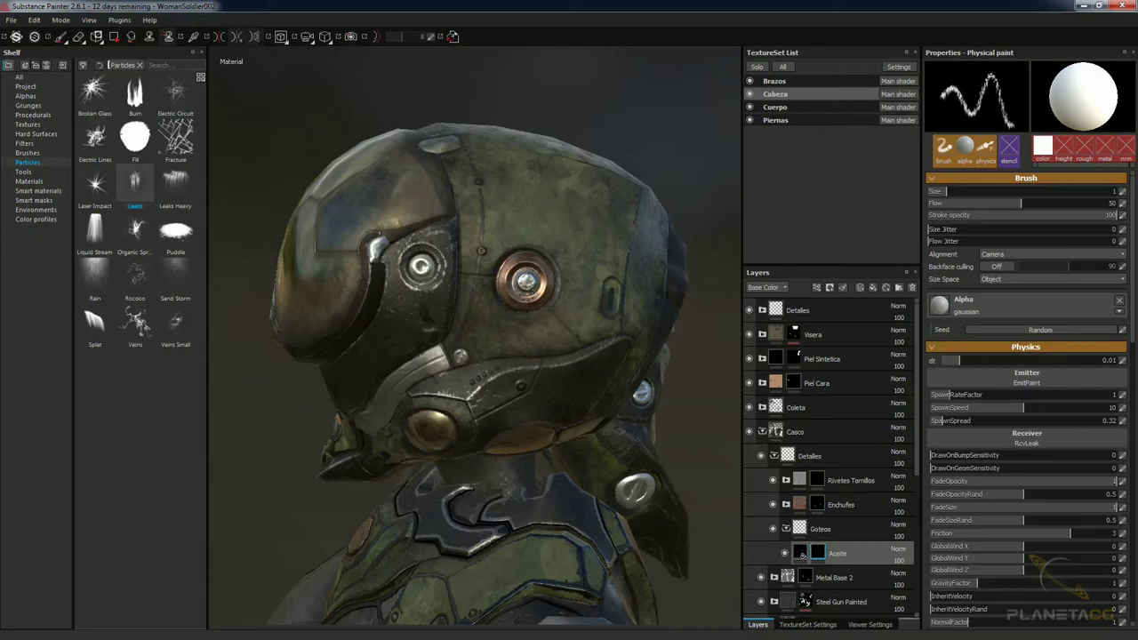
# Paint the first Leaks drips running down from the helmet's eye.
pyautogui.keyDown('alt'); pyautogui.moveTo(533, 338); pyautogui.dragTo(534, 391); pyautogui.keyUp('alt')
pyautogui.click(546, 294)
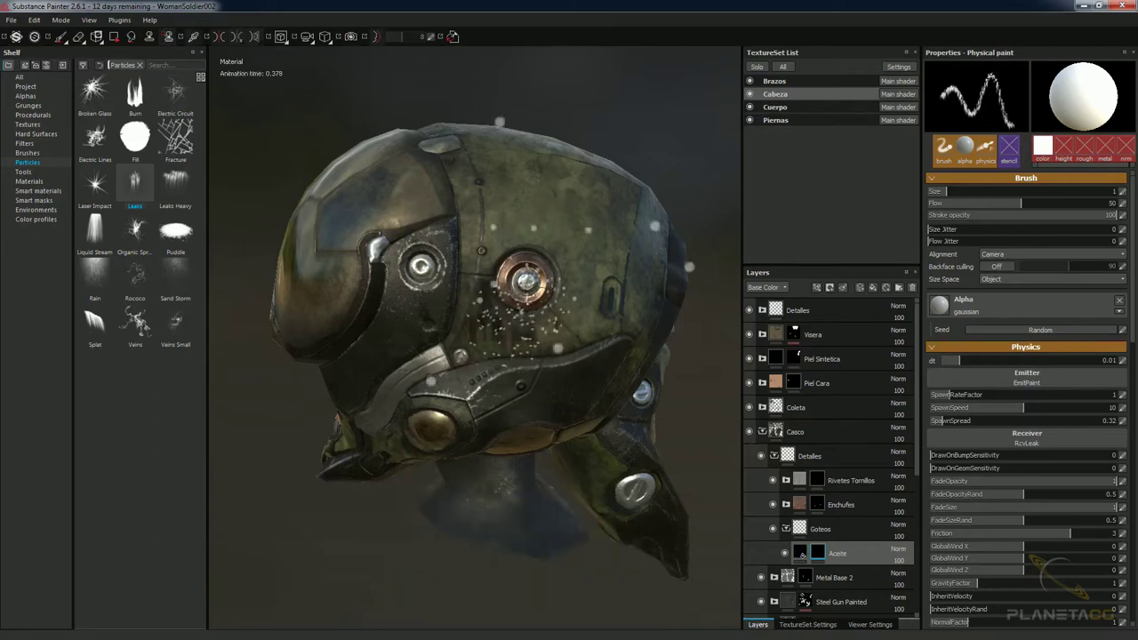
pyautogui.moveTo(546, 294)
pyautogui.keyDown('alt'); pyautogui.mouseDown()
pyautogui.moveTo(534, 338)
pyautogui.moveTo(541, 382)
pyautogui.moveTo(529, 381)
pyautogui.moveTo(552, 374)
pyautogui.moveTo(516, 364)
pyautogui.mouseUp(); pyautogui.keyUp('alt')
pyautogui.click(524, 204)
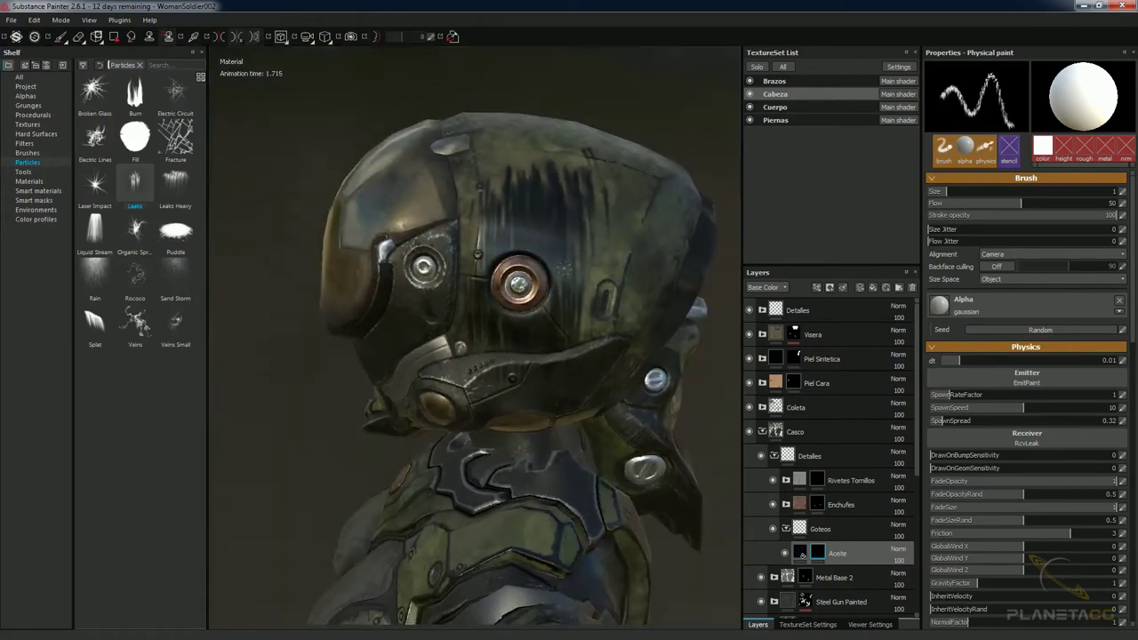
# Orbit toward a three-quarter view and paint more leak drips on the helmet side.
pyautogui.moveTo(564, 269)
pyautogui.keyDown('alt'); pyautogui.mouseDown()
pyautogui.moveTo(469, 338)
pyautogui.moveTo(561, 323)
pyautogui.moveTo(493, 229)
pyautogui.mouseUp(); pyautogui.keyUp('alt')
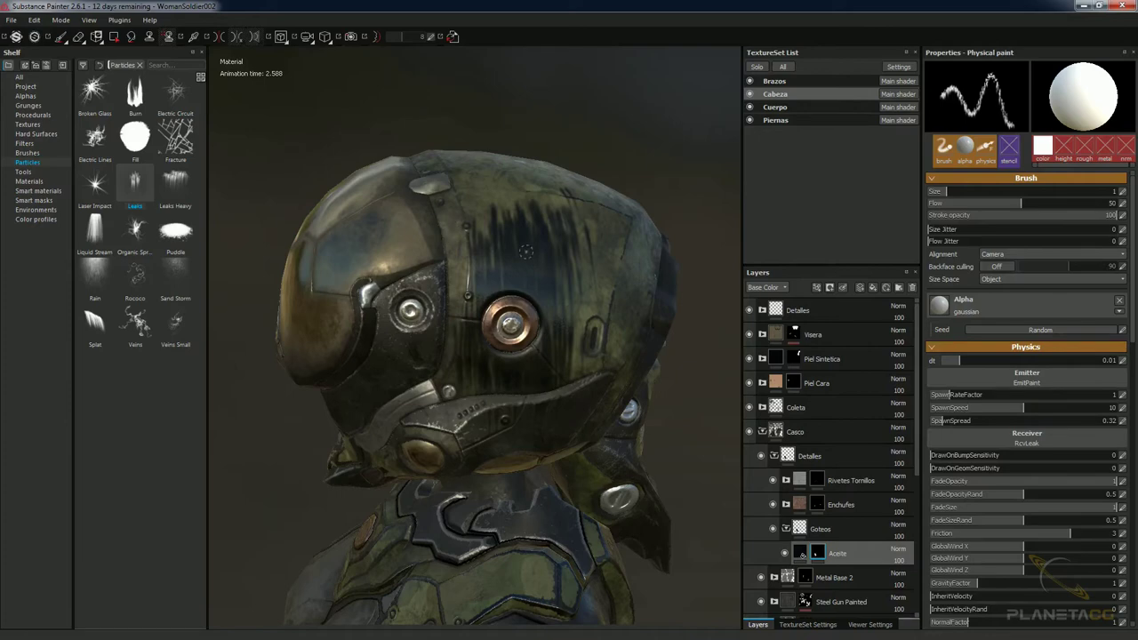
pyautogui.keyDown('alt'); pyautogui.moveTo(527, 252); pyautogui.dragTo(498, 254); pyautogui.keyUp('alt')
pyautogui.keyDown('alt'); pyautogui.moveTo(569, 238); pyautogui.dragTo(485, 363); pyautogui.keyUp('alt')
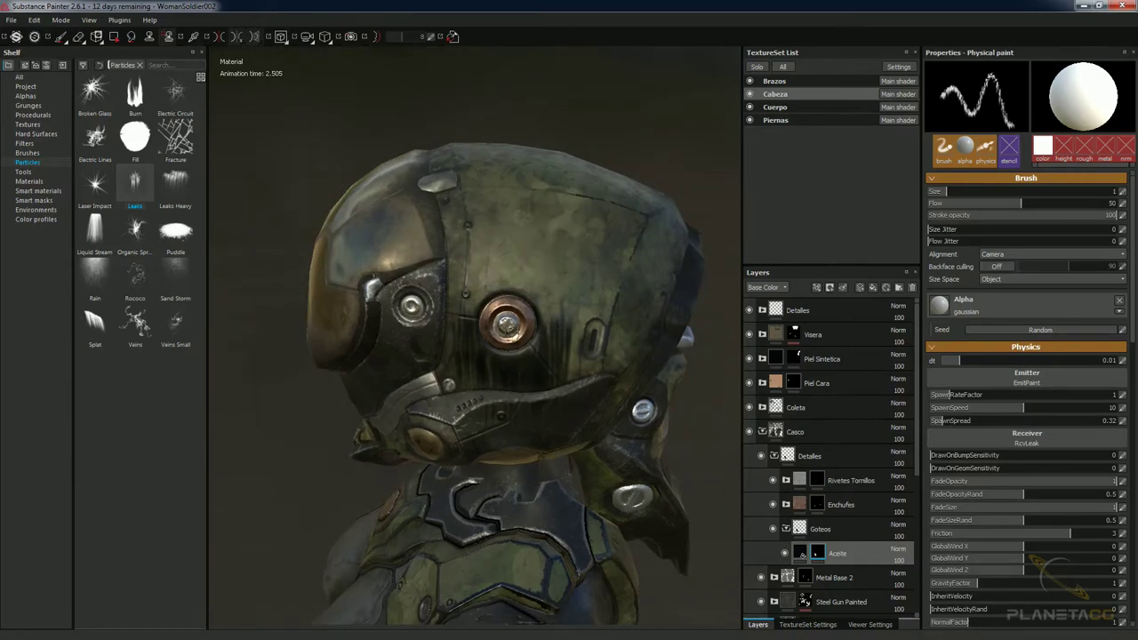
pyautogui.keyDown('alt'); pyautogui.moveTo(544, 341); pyautogui.dragTo(535, 356); pyautogui.keyUp('alt')
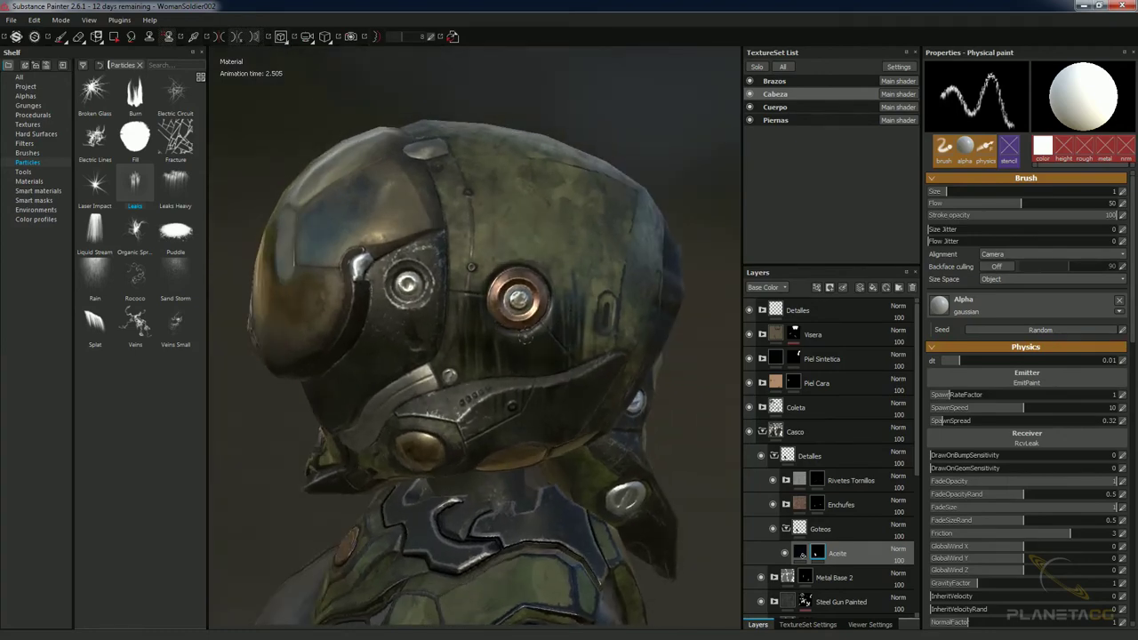
pyautogui.keyDown('alt'); pyautogui.moveTo(522, 339); pyautogui.dragTo(522, 346); pyautogui.keyUp('alt')
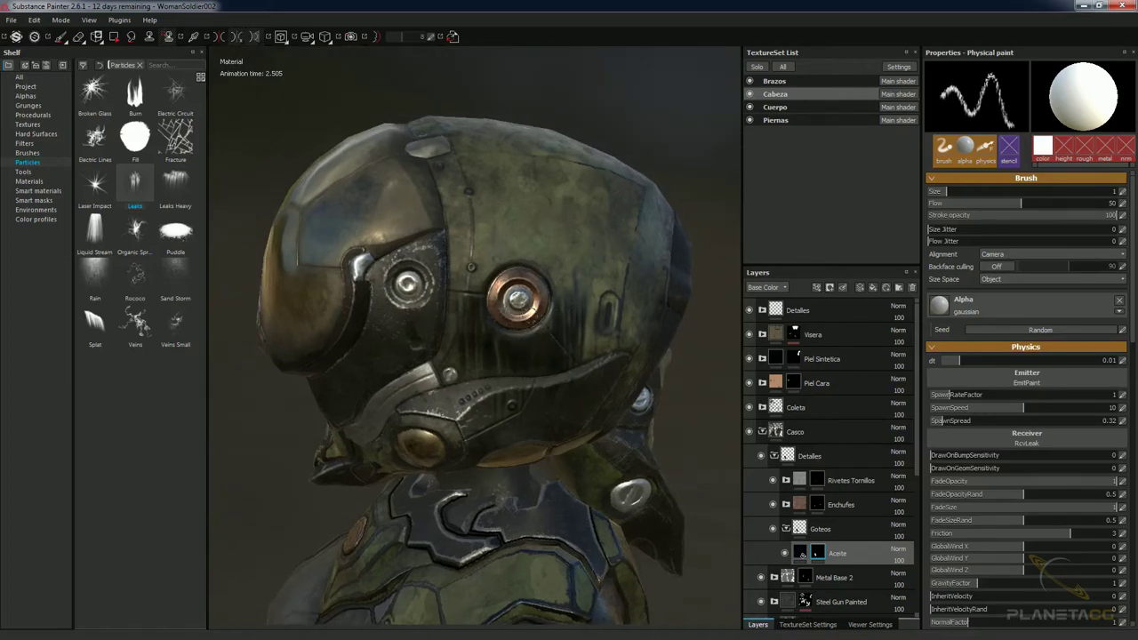
pyautogui.moveTo(499, 327); pyautogui.dragTo(498, 326)
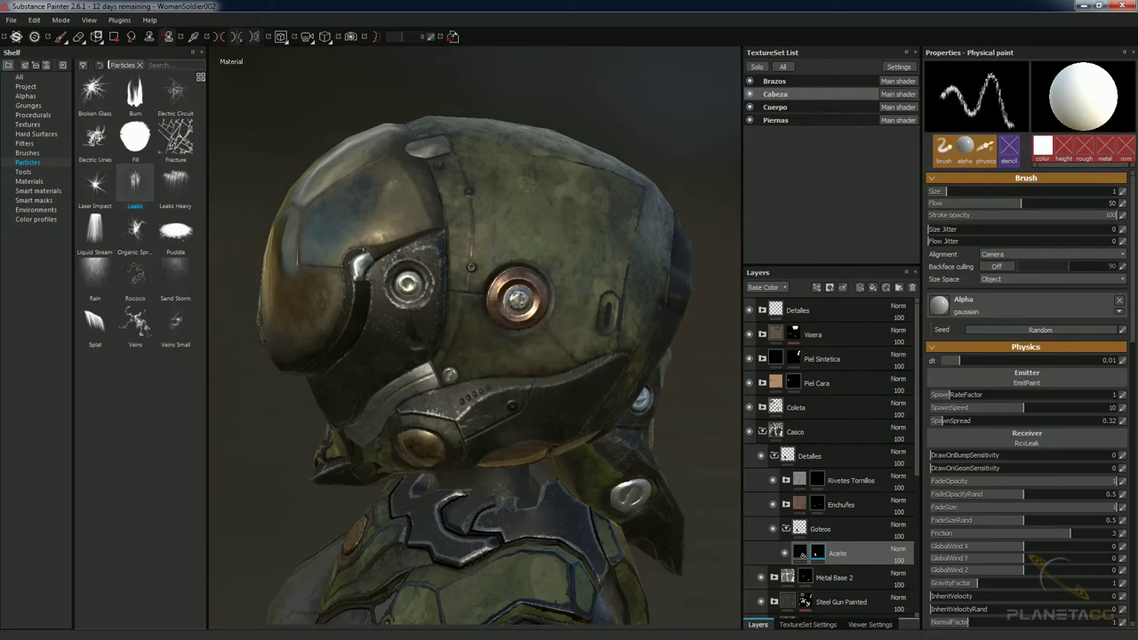
# Paint leak drips from the copper eye and rotate to inspect the helmet's left side.
pyautogui.moveTo(517, 300)
pyautogui.mouseDown()
pyautogui.moveTo(491, 331)
pyautogui.moveTo(557, 346)
pyautogui.moveTo(524, 345)
pyautogui.mouseUp()
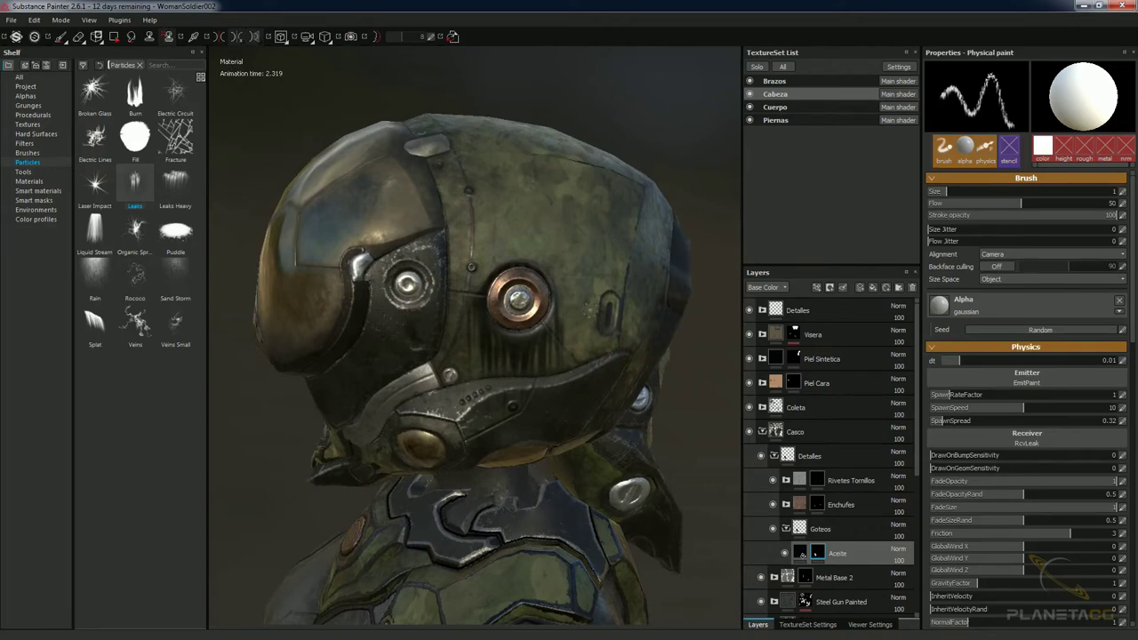
pyautogui.keyDown('alt'); pyautogui.moveTo(531, 331); pyautogui.dragTo(532, 319); pyautogui.keyUp('alt')
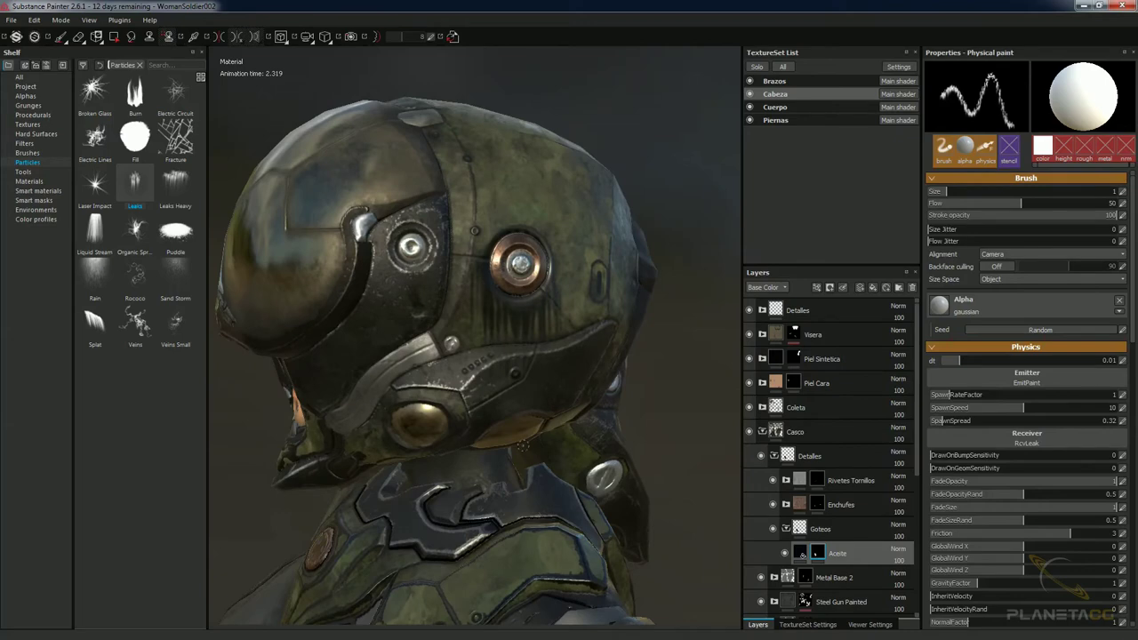
pyautogui.moveTo(532, 318)
pyautogui.keyDown('alt'); pyautogui.mouseDown()
pyautogui.moveTo(520, 320)
pyautogui.moveTo(519, 392)
pyautogui.mouseUp(); pyautogui.keyUp('alt')
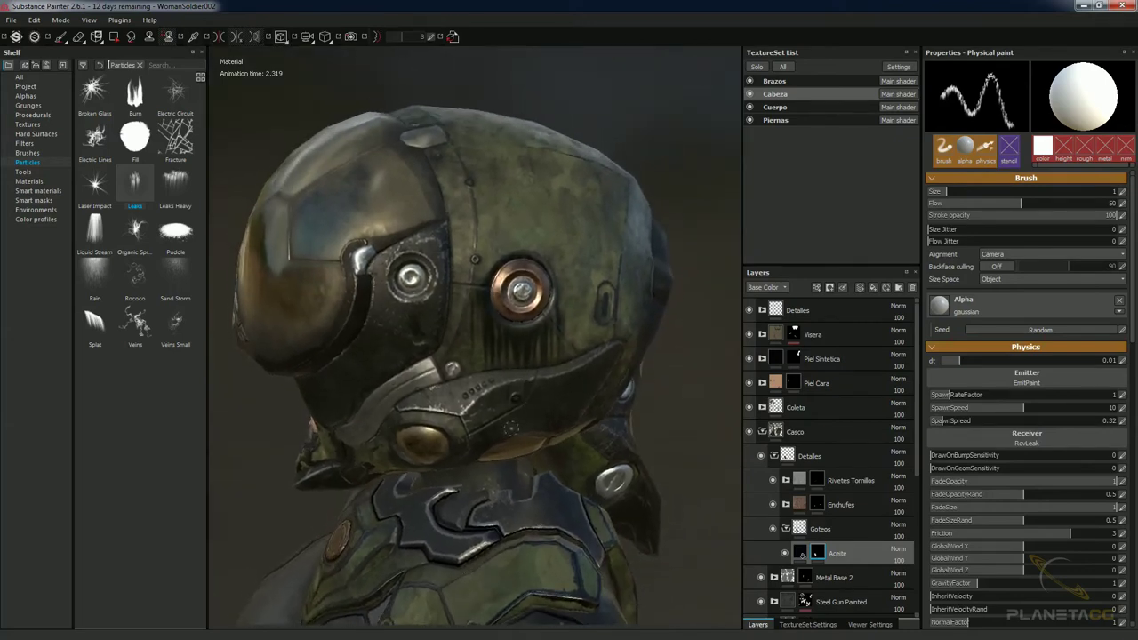
pyautogui.moveTo(534, 338)
pyautogui.keyDown('alt'); pyautogui.mouseDown()
pyautogui.moveTo(540, 345)
pyautogui.moveTo(500, 329)
pyautogui.mouseUp(); pyautogui.keyUp('alt')
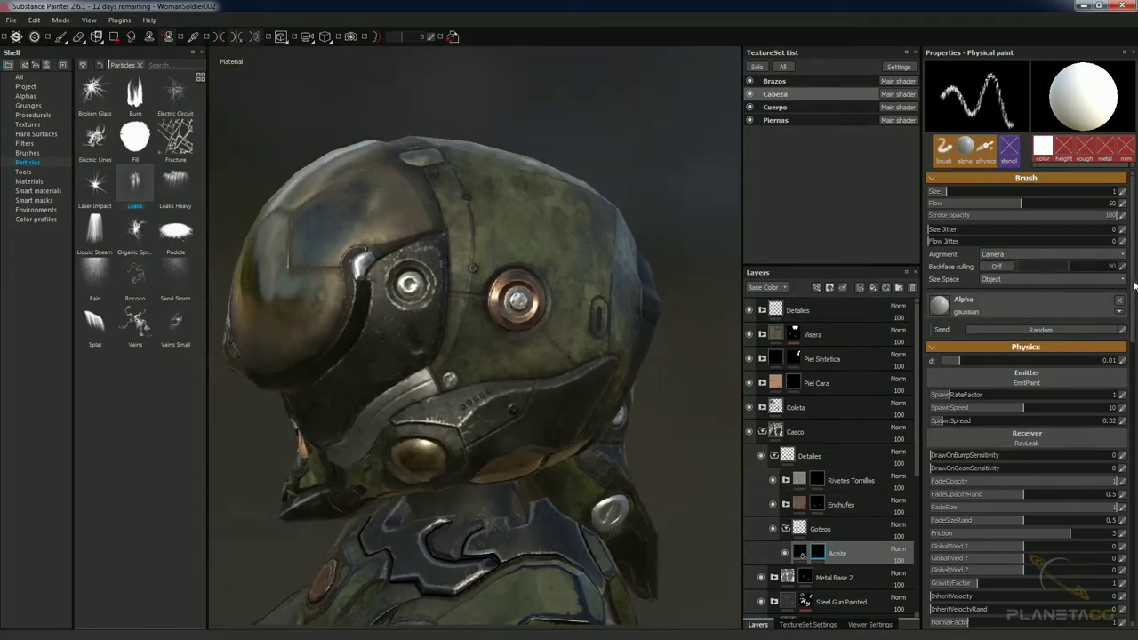
pyautogui.scroll(-3, 1054, 347)
pyautogui.scroll(-1, 1054, 346)
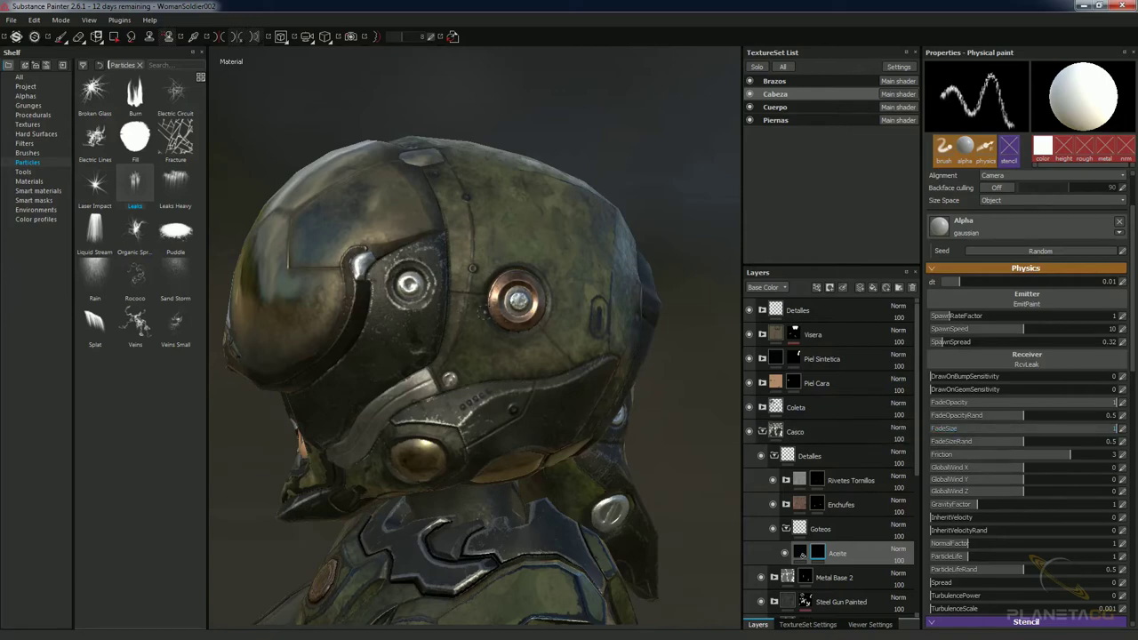
# From a side view, drip leak paint beneath the copper eye, then undo that stroke.
pyautogui.keyDown('alt'); pyautogui.moveTo(480, 302); pyautogui.dragTo(494, 313); pyautogui.keyUp('alt')
pyautogui.keyDown('alt'); pyautogui.moveTo(506, 316); pyautogui.dragTo(513, 341, button='right'); pyautogui.keyUp('alt')
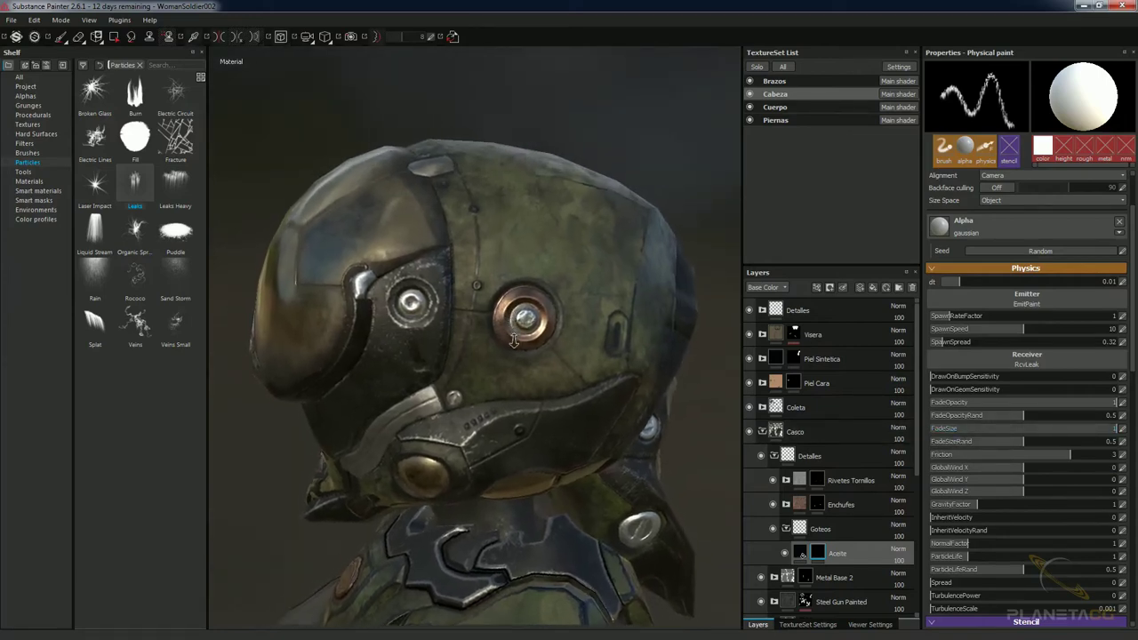
pyautogui.keyDown('alt'); pyautogui.moveTo(513, 340); pyautogui.dragTo(449, 345); pyautogui.keyUp('alt')
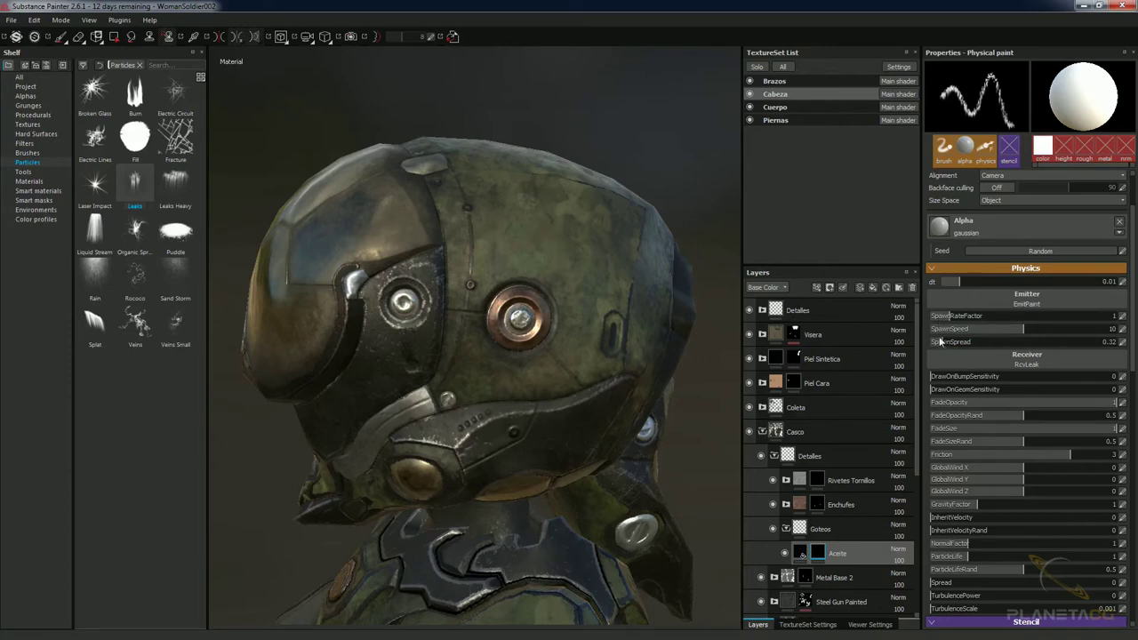
pyautogui.keyDown('alt'); pyautogui.moveTo(534, 343); pyautogui.dragTo(570, 342); pyautogui.keyUp('alt')
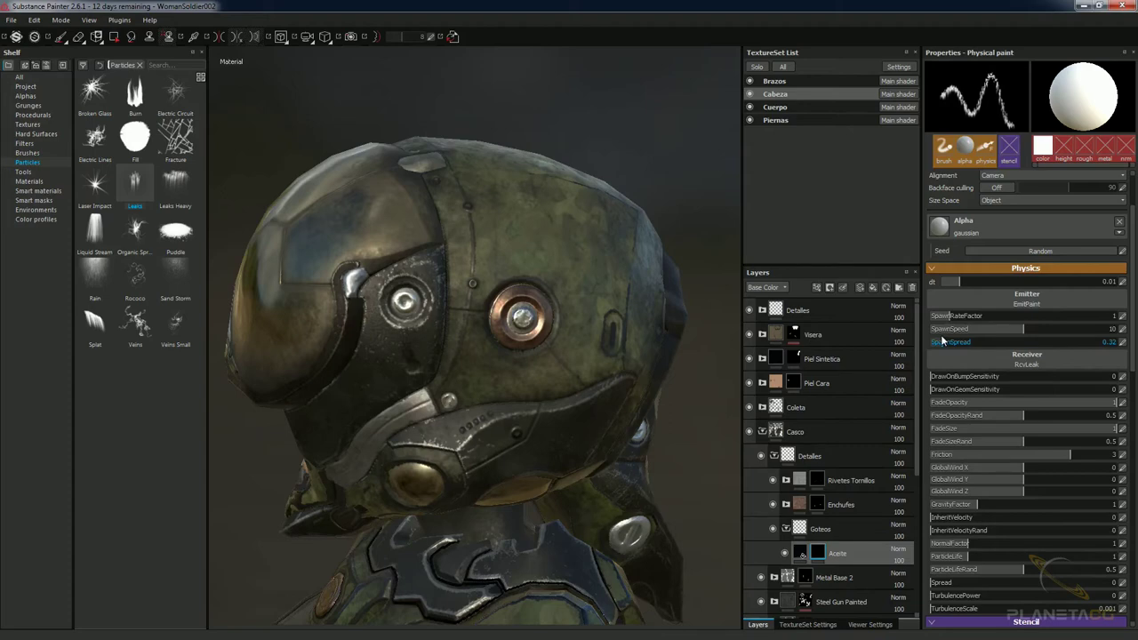
pyautogui.click(523, 318)
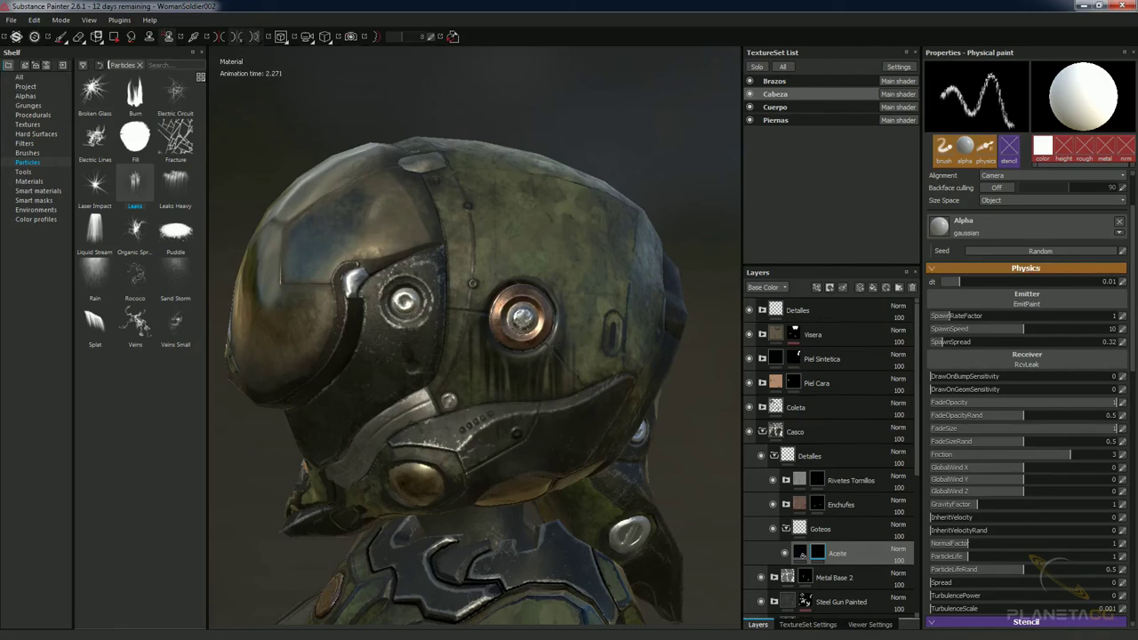
pyautogui.hotkey('ctrl', 'z')
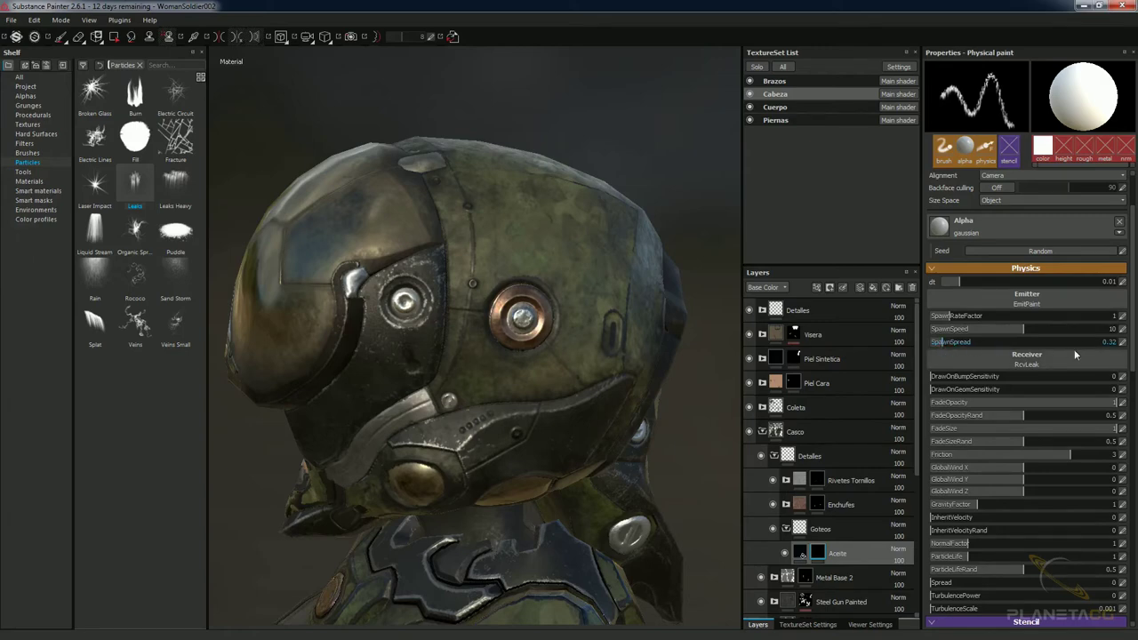
# Set the Leaks brush SpawnSpread to 0.1.
pyautogui.click(1111, 341)
pyautogui.write('0')
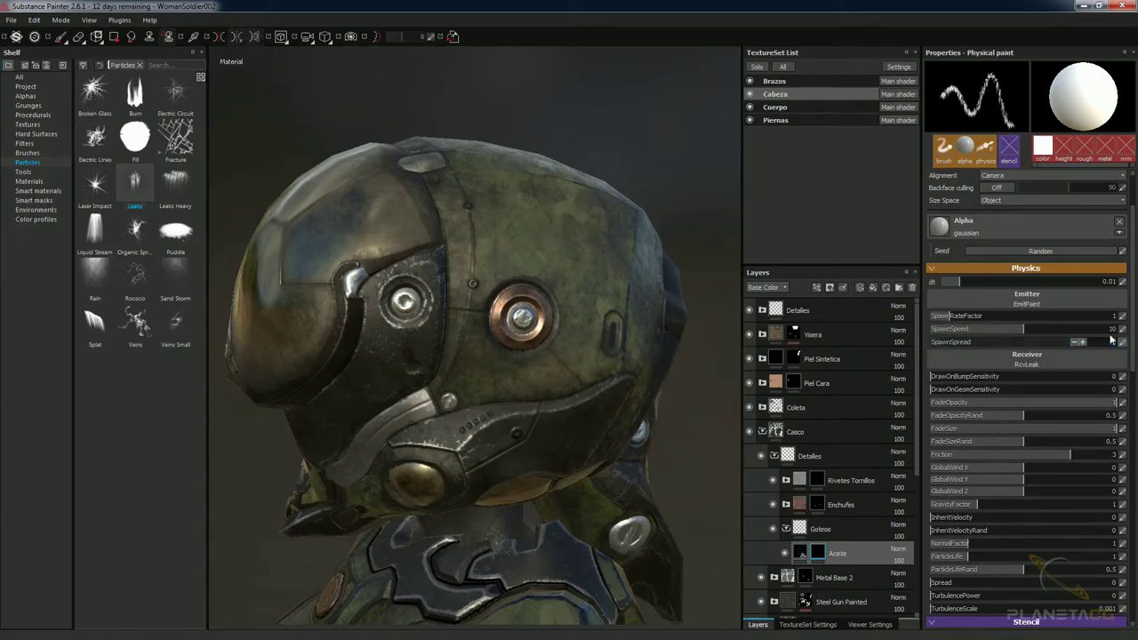
pyautogui.press('Return')
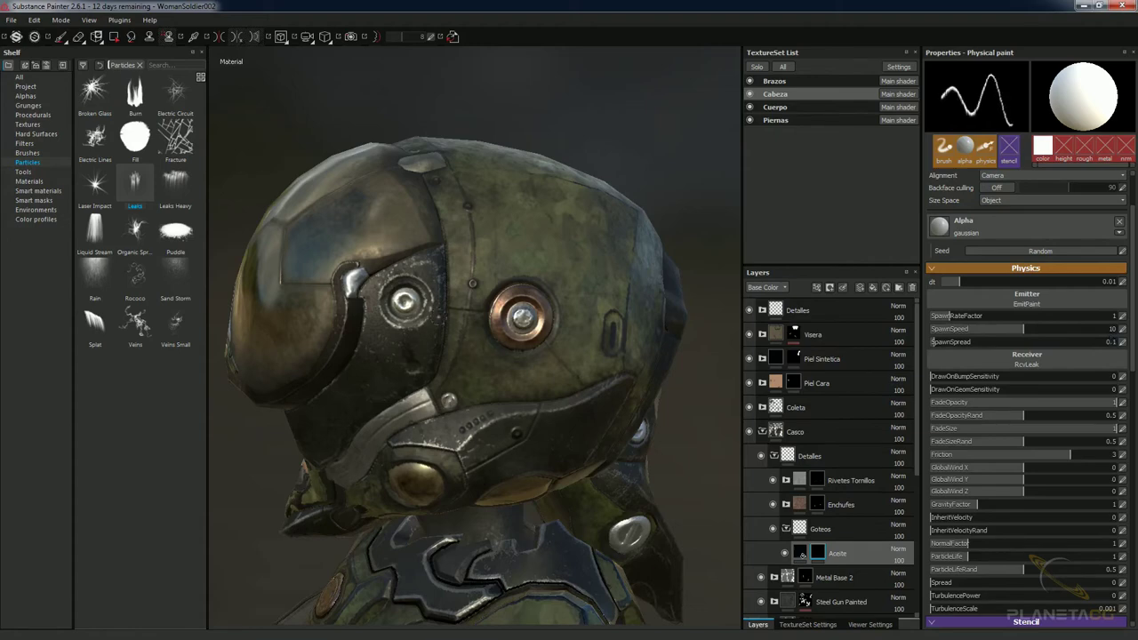
# Paint tighter drip streaks below the copper eye, rotating to check the helmet side.
pyautogui.click(523, 313)
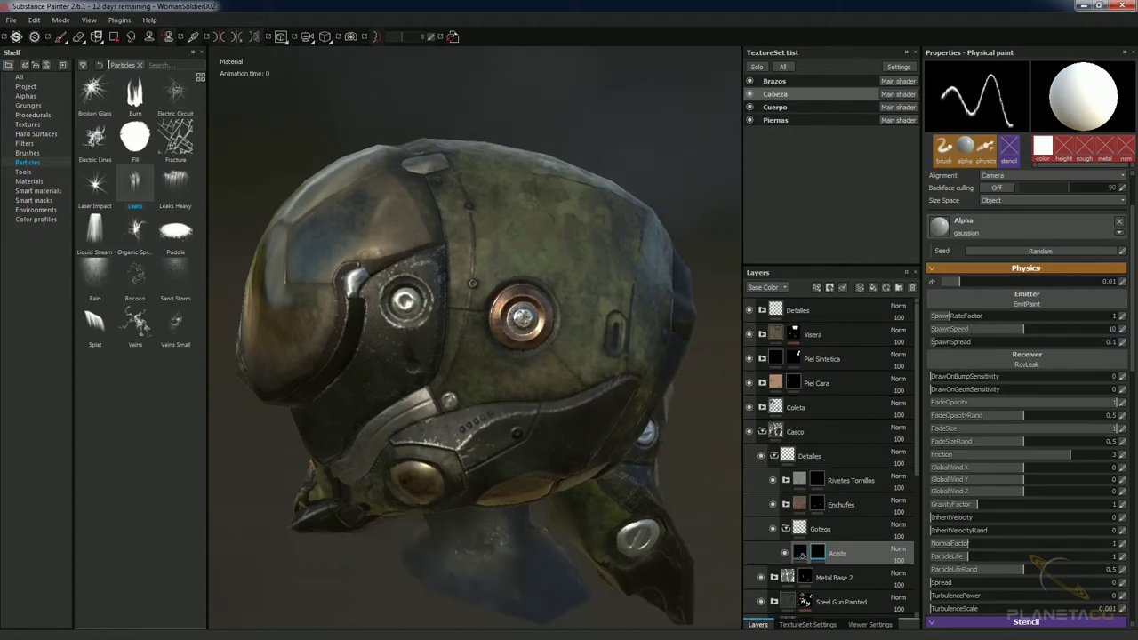
pyautogui.moveTo(481, 355)
pyautogui.keyDown('alt'); pyautogui.mouseDown()
pyautogui.moveTo(507, 355)
pyautogui.moveTo(520, 319)
pyautogui.moveTo(536, 326)
pyautogui.moveTo(542, 342)
pyautogui.moveTo(508, 371)
pyautogui.mouseUp(); pyautogui.keyUp('alt')
pyautogui.click(532, 355)
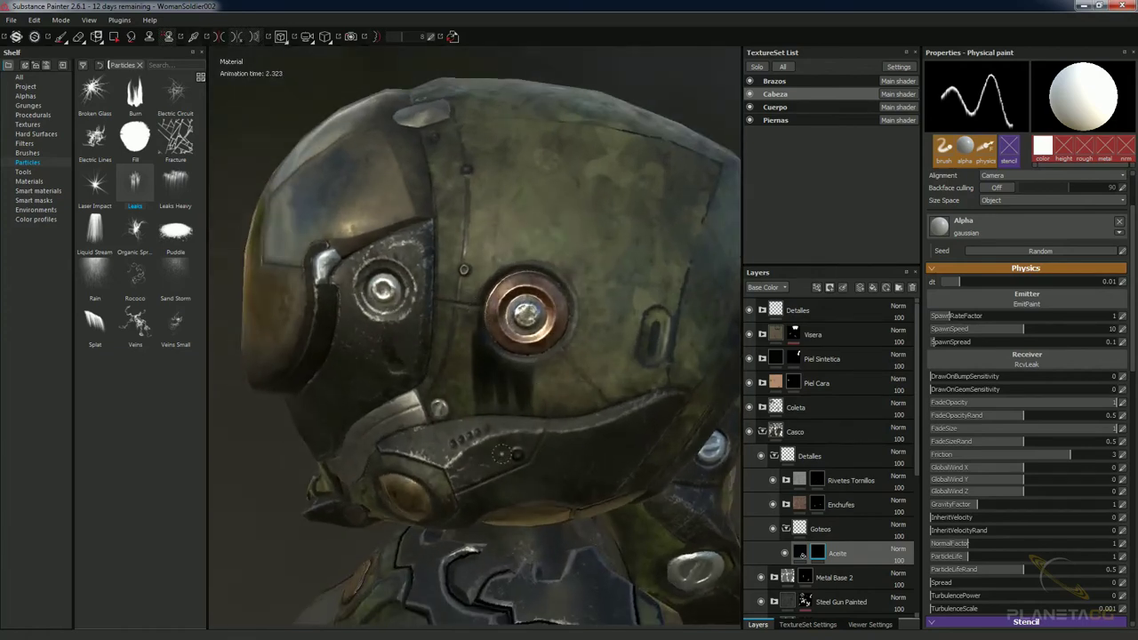
pyautogui.keyDown('alt'); pyautogui.moveTo(504, 401); pyautogui.dragTo(525, 400); pyautogui.keyUp('alt')
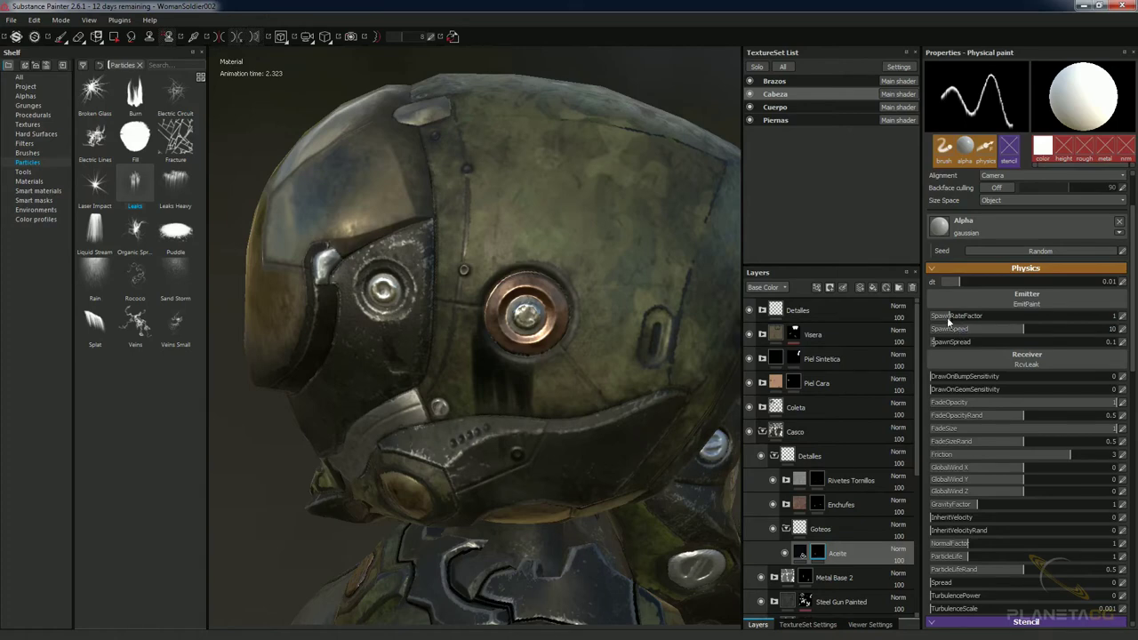
pyautogui.keyDown('alt'); pyautogui.moveTo(540, 352); pyautogui.dragTo(487, 345); pyautogui.keyUp('alt')
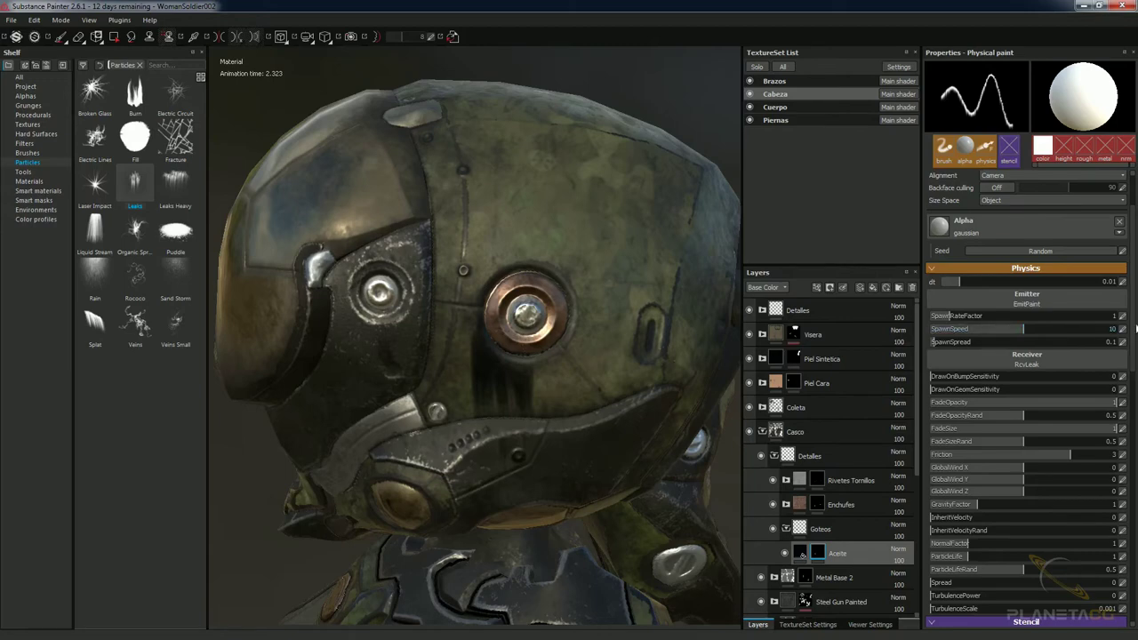
# Set the Leaks brush SpawnRateFactor to 0.25.
pyautogui.doubleClick(1123, 316)
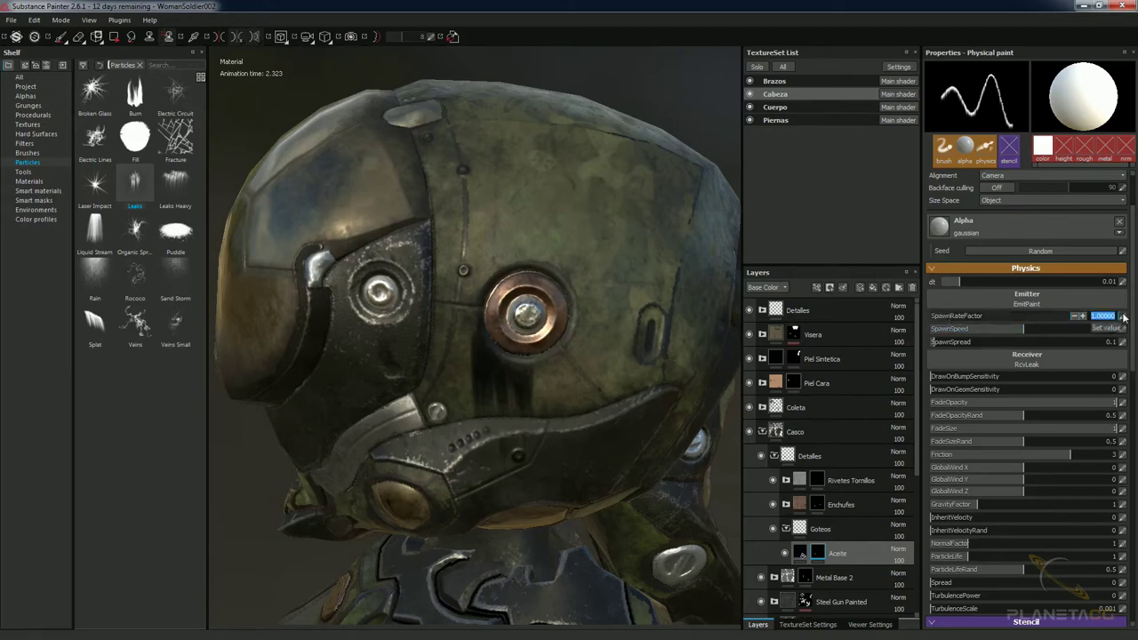
pyautogui.press('BackSpace')
pyautogui.write('0.25')
pyautogui.press('Return')
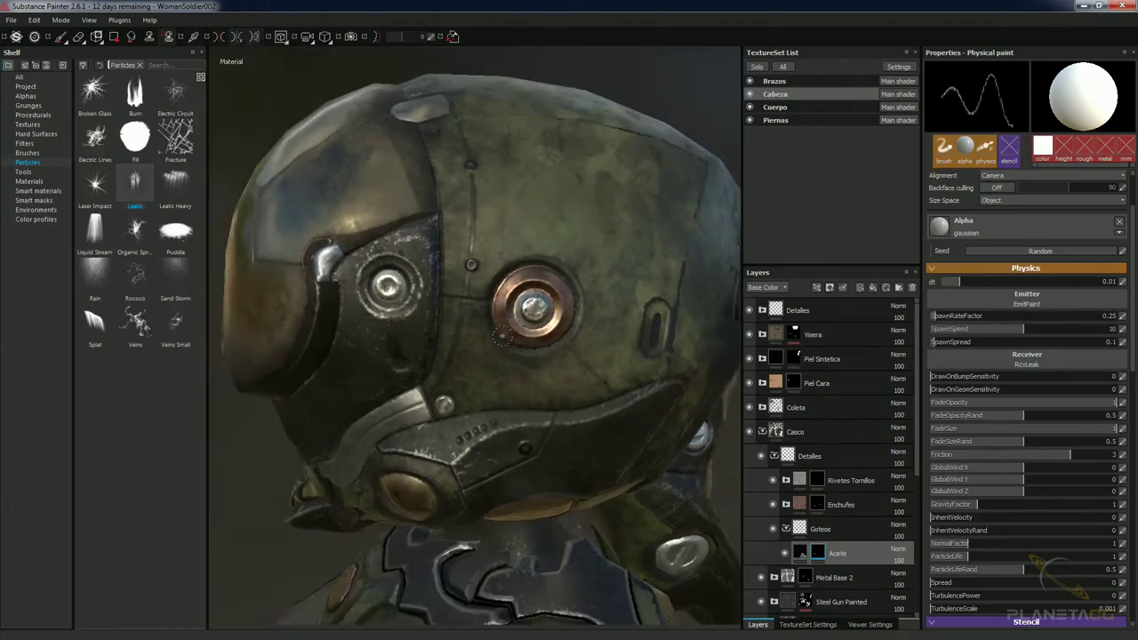
# Paint thinner oil drips down the helmet side below the eye and inspect them.
pyautogui.moveTo(525, 363)
pyautogui.keyDown('alt'); pyautogui.mouseDown()
pyautogui.moveTo(524, 381)
pyautogui.moveTo(536, 377)
pyautogui.moveTo(458, 325)
pyautogui.mouseUp(); pyautogui.keyUp('alt')
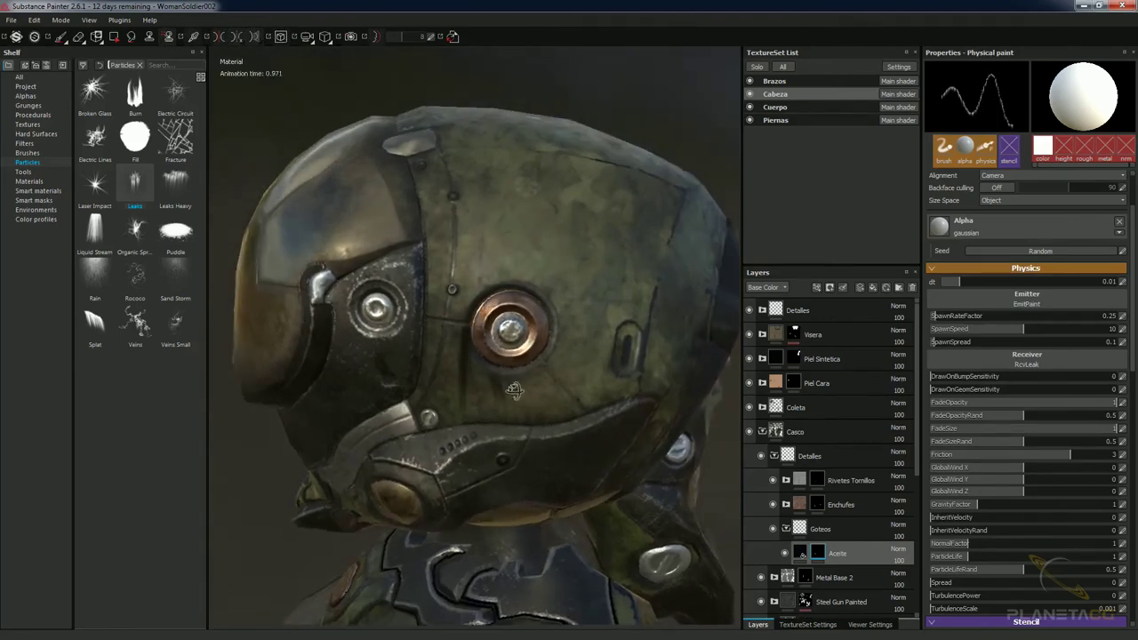
pyautogui.keyDown('alt'); pyautogui.moveTo(503, 407); pyautogui.dragTo(500, 388); pyautogui.keyUp('alt')
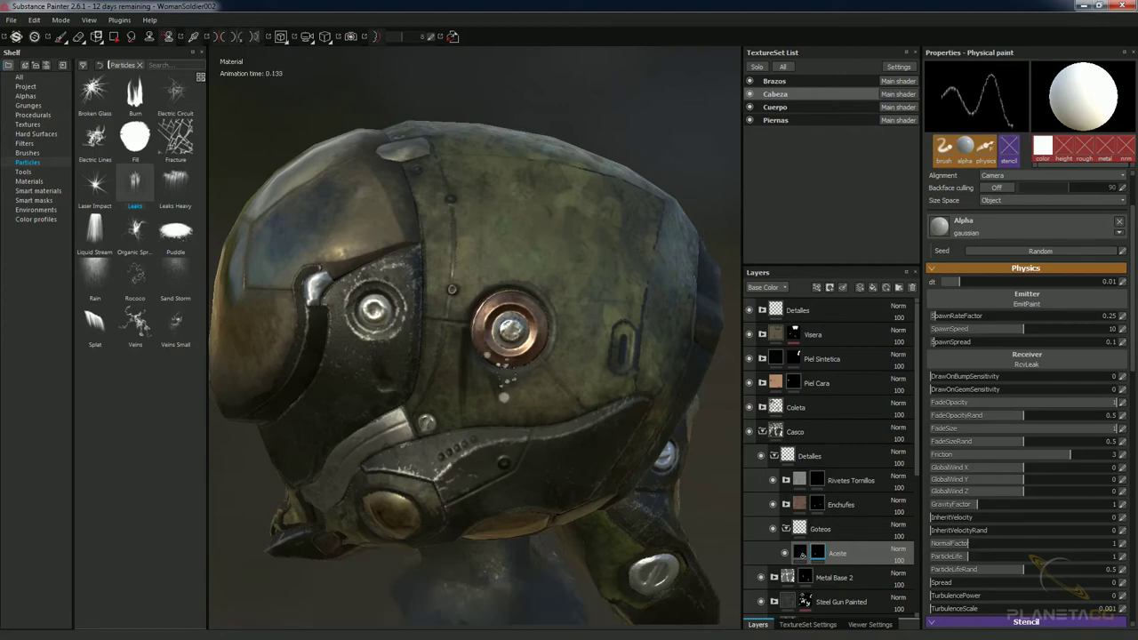
pyautogui.keyDown('alt'); pyautogui.moveTo(466, 360); pyautogui.dragTo(500, 384); pyautogui.keyUp('alt')
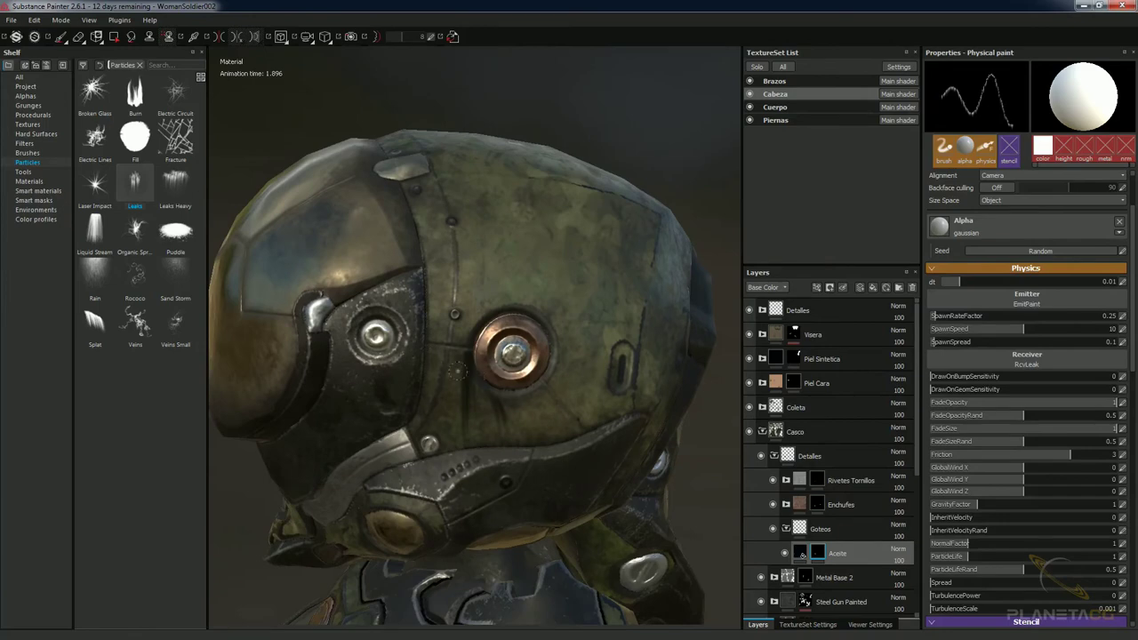
pyautogui.moveTo(476, 385)
pyautogui.keyDown('alt'); pyautogui.mouseDown()
pyautogui.moveTo(470, 393)
pyautogui.moveTo(465, 372)
pyautogui.mouseUp(); pyautogui.keyUp('alt')
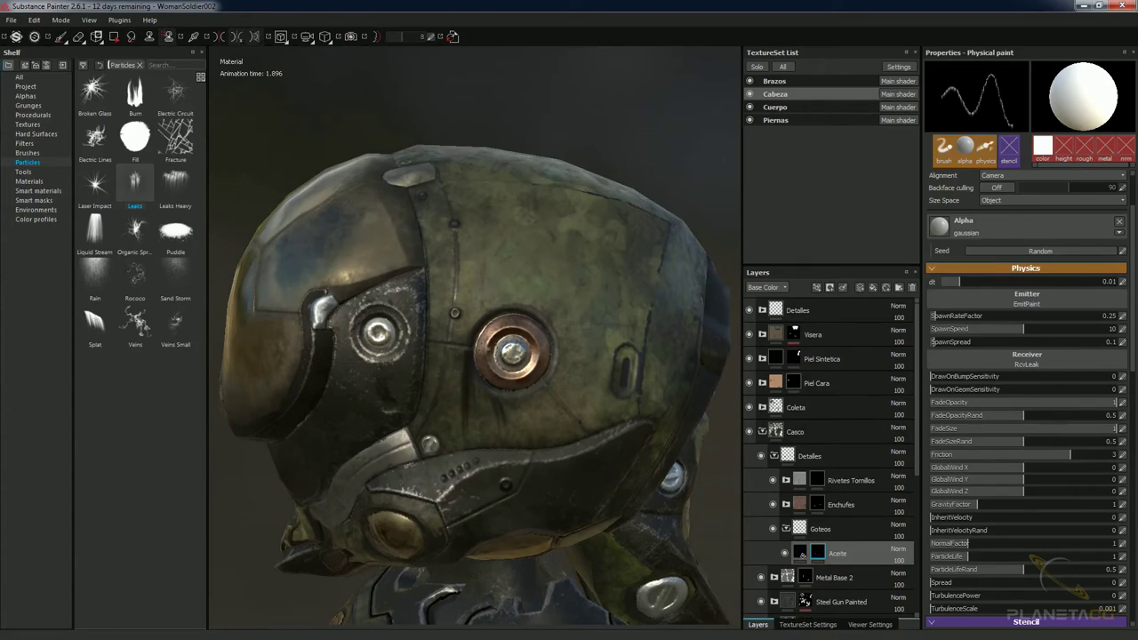
pyautogui.keyDown('alt'); pyautogui.moveTo(513, 353); pyautogui.dragTo(489, 377); pyautogui.keyUp('alt')
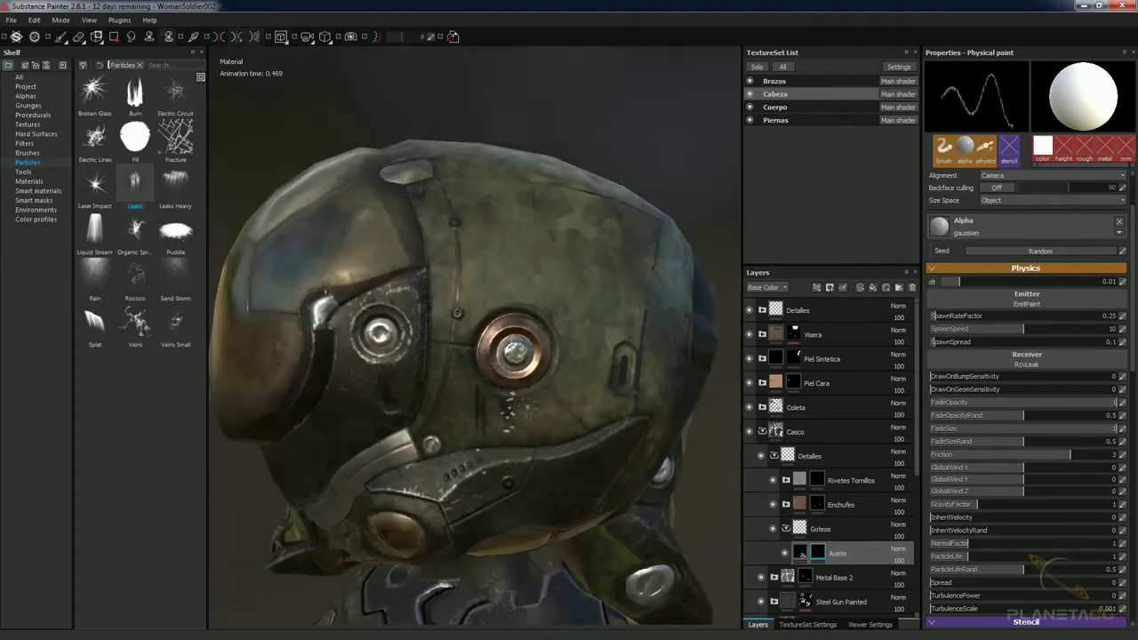
pyautogui.keyDown('alt'); pyautogui.moveTo(498, 391); pyautogui.dragTo(534, 405); pyautogui.keyUp('alt')
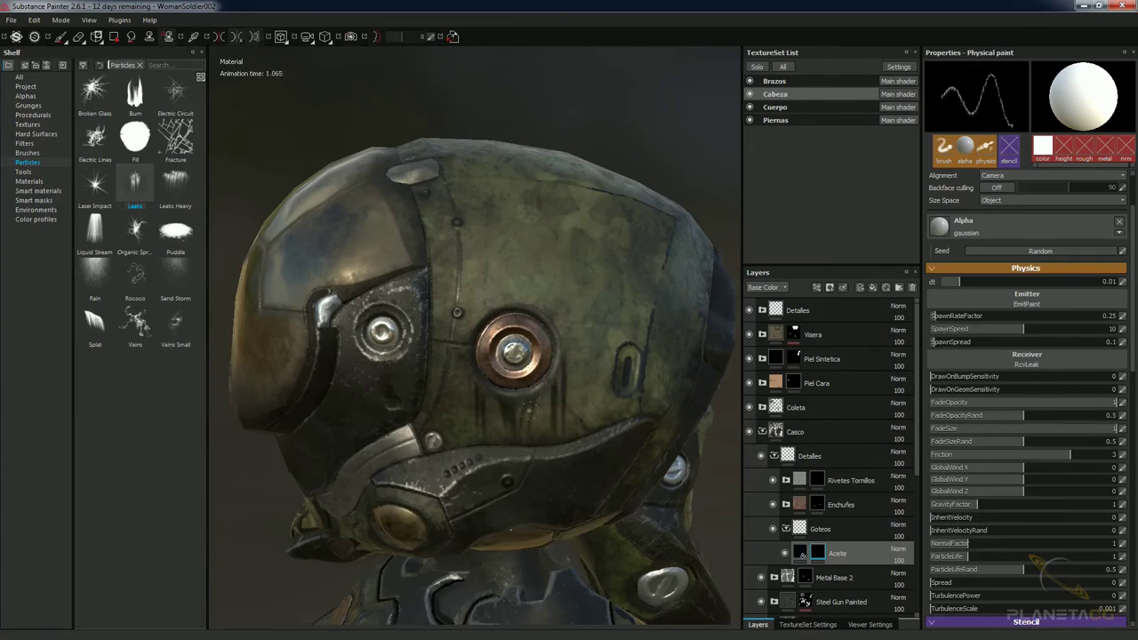
pyautogui.keyDown('alt'); pyautogui.moveTo(498, 374); pyautogui.dragTo(515, 383); pyautogui.keyUp('alt')
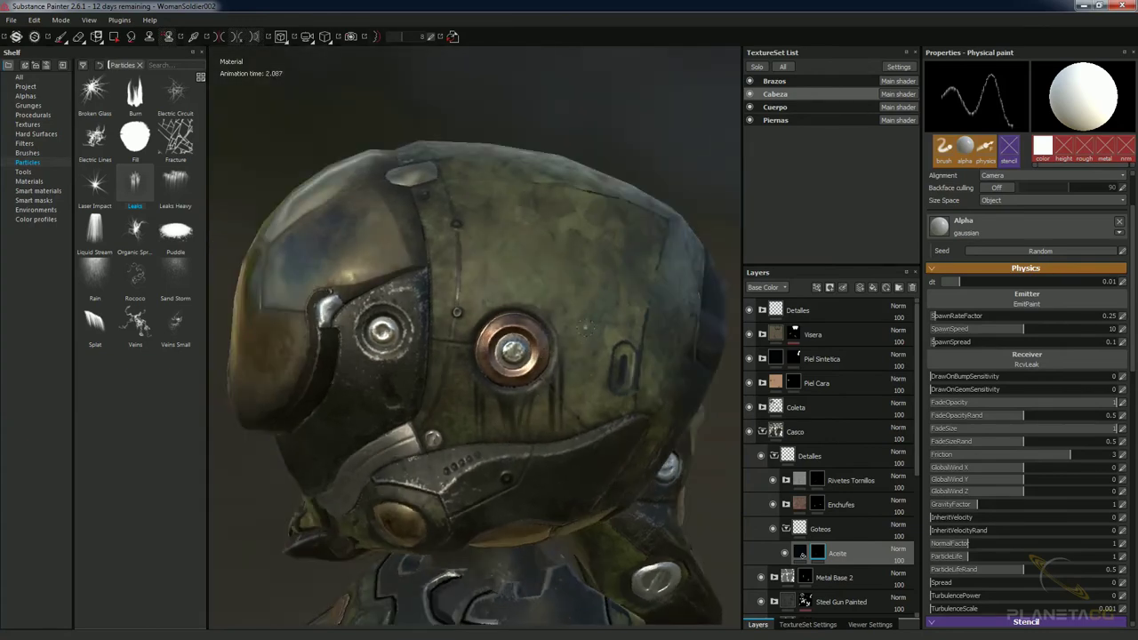
# Paint trial Leaks streaks running down the helmet's side, orbiting for a better angle.
pyautogui.keyDown('alt'); pyautogui.moveTo(585, 327); pyautogui.dragTo(537, 300); pyautogui.keyUp('alt')
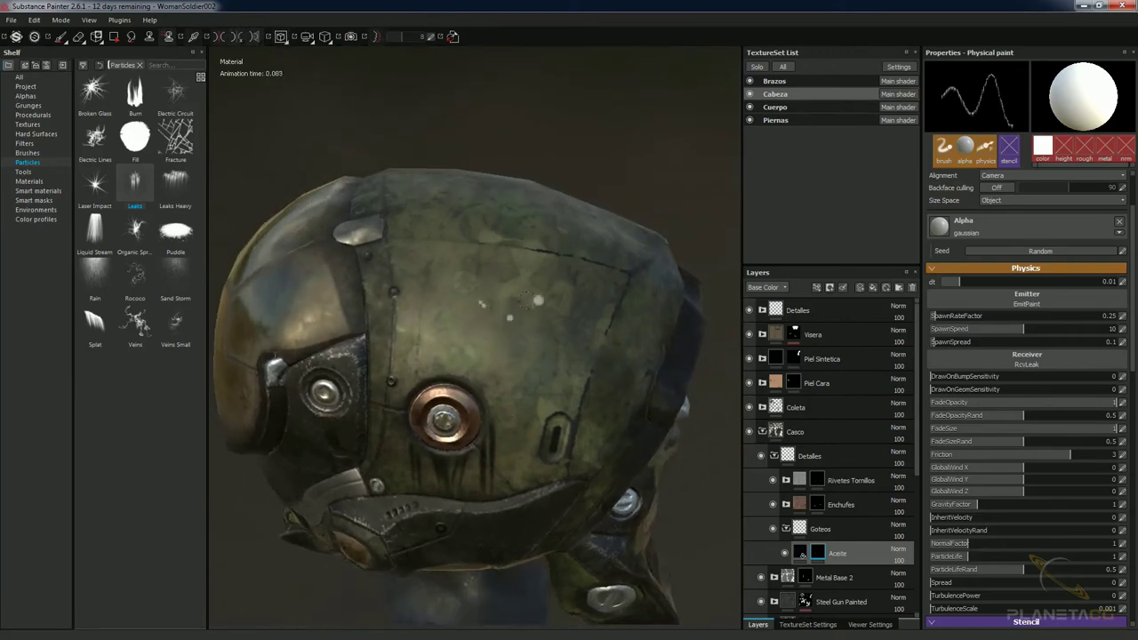
pyautogui.keyDown('alt'); pyautogui.moveTo(537, 301); pyautogui.dragTo(528, 347); pyautogui.keyUp('alt')
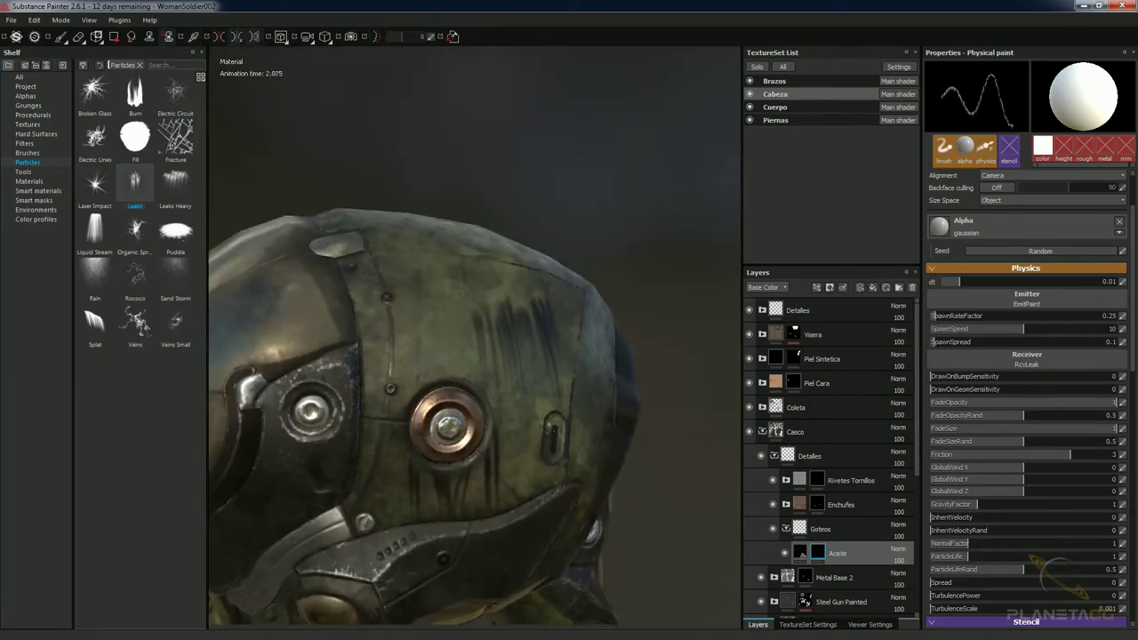
pyautogui.keyDown('alt'); pyautogui.moveTo(514, 402); pyautogui.dragTo(538, 352); pyautogui.keyUp('alt')
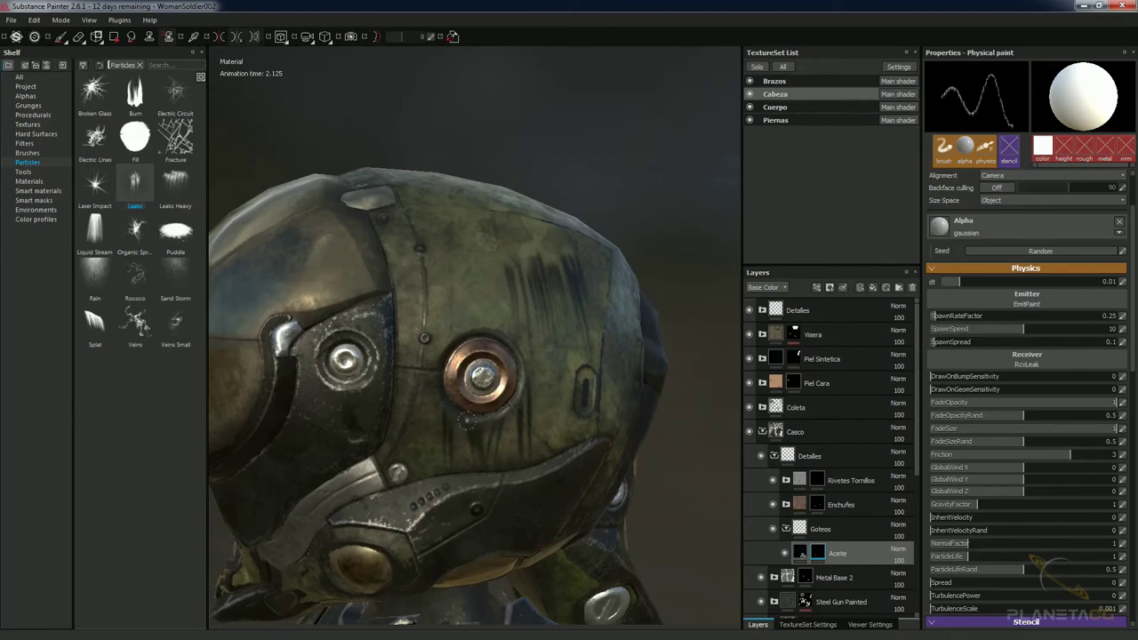
pyautogui.keyDown('alt'); pyautogui.moveTo(494, 391); pyautogui.dragTo(512, 360); pyautogui.keyUp('alt')
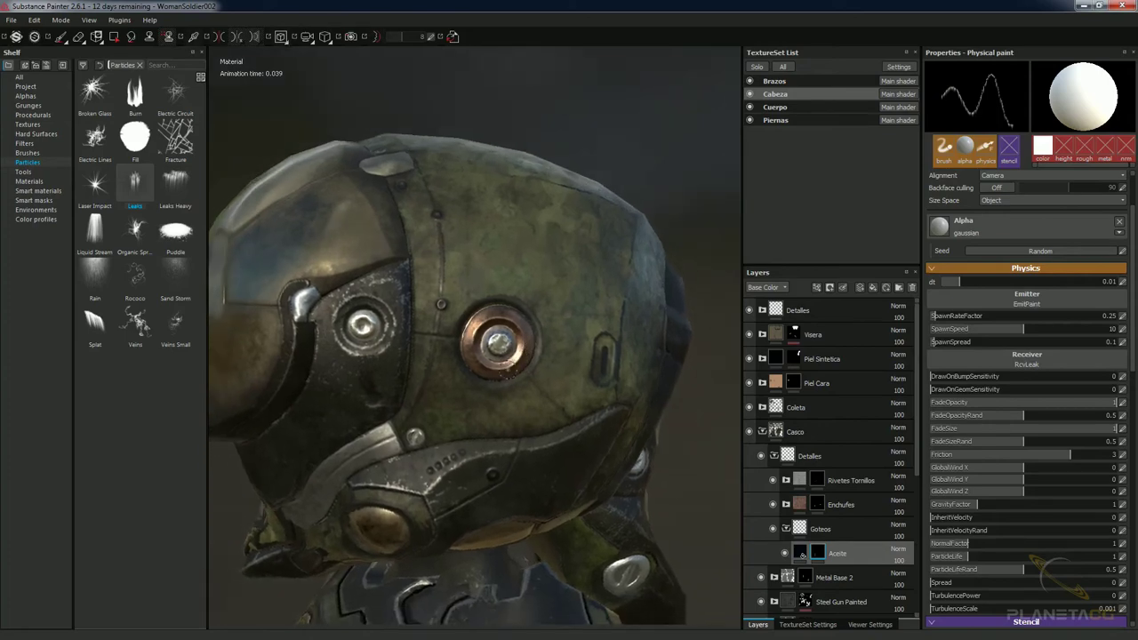
pyautogui.keyDown('alt'); pyautogui.moveTo(508, 295); pyautogui.dragTo(516, 290); pyautogui.keyUp('alt')
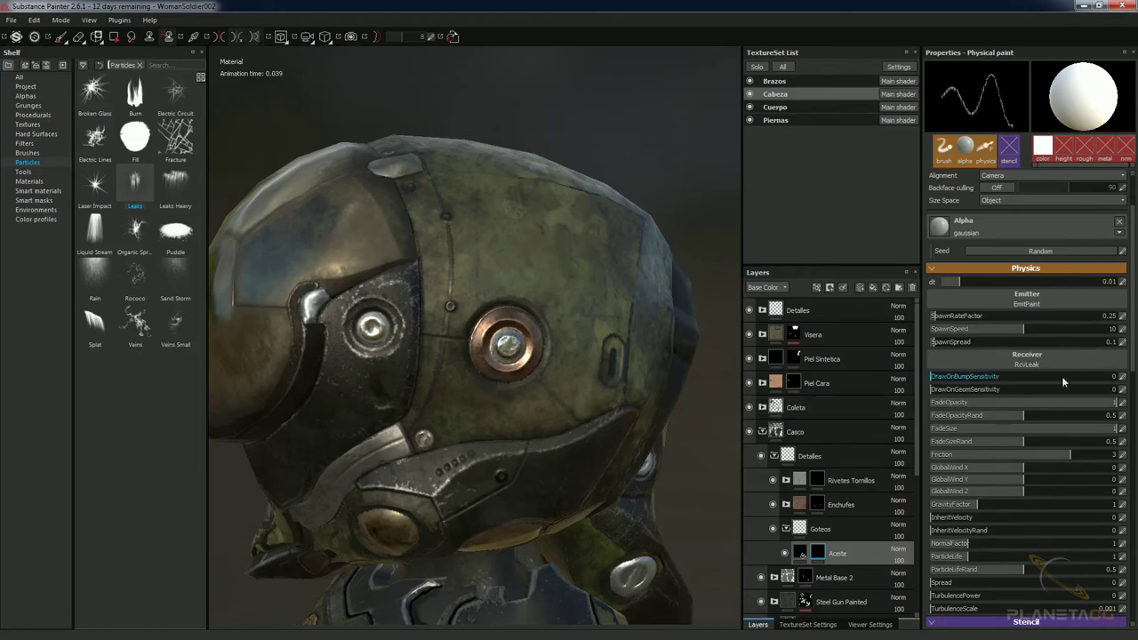
# Add more test leak drips from a side-on view, then scroll the Properties panel down.
pyautogui.keyDown('alt'); pyautogui.moveTo(544, 263); pyautogui.dragTo(569, 271); pyautogui.keyUp('alt')
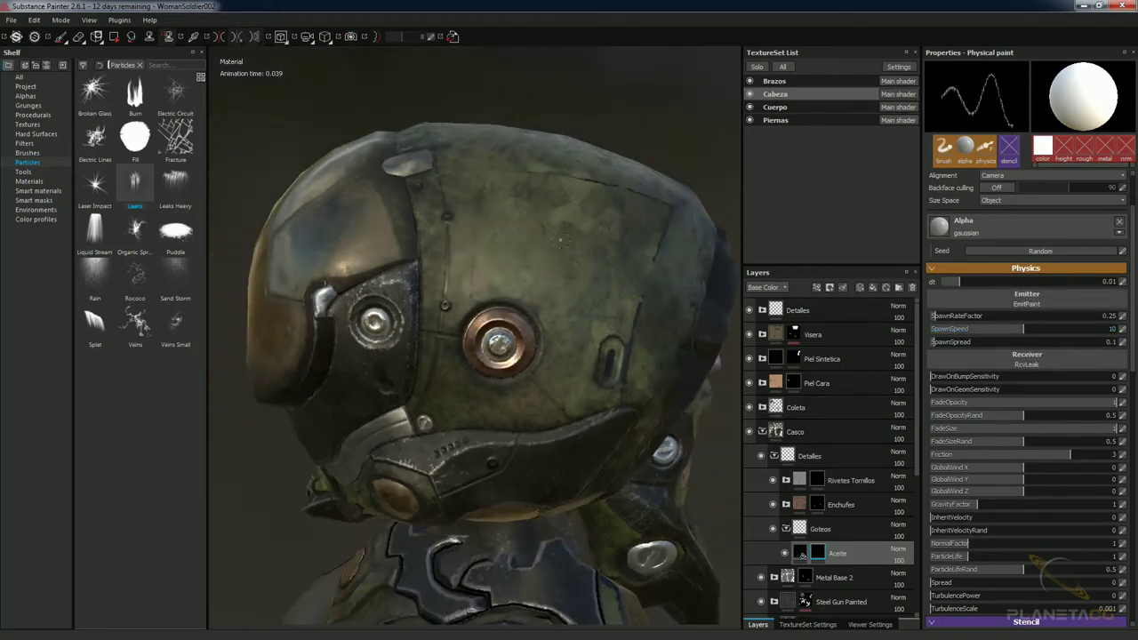
pyautogui.click(578, 266)
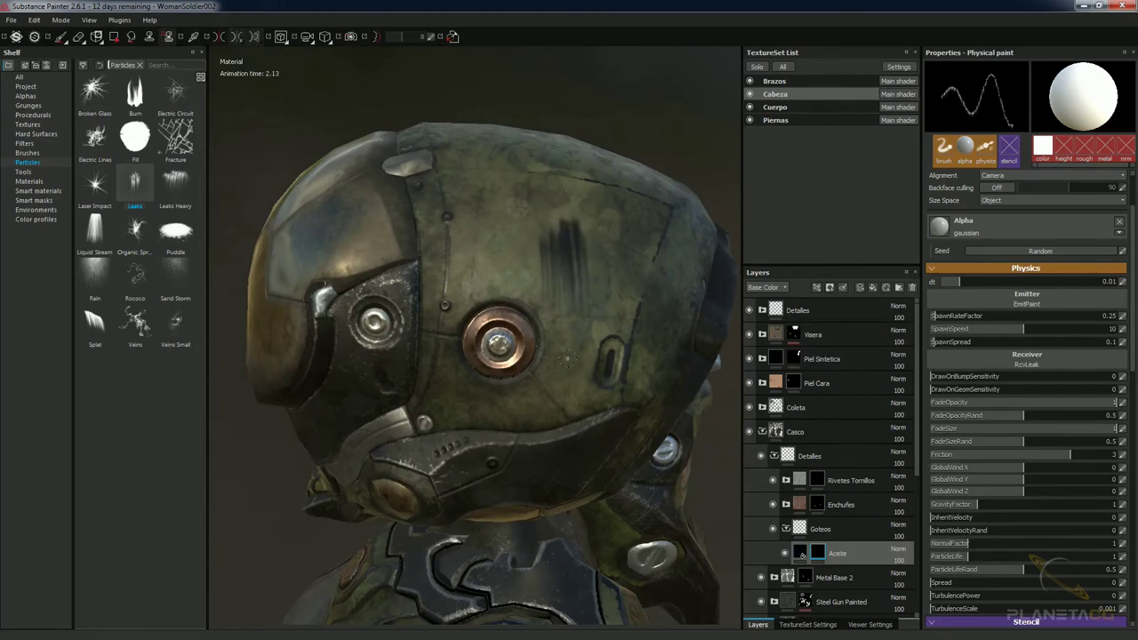
pyautogui.keyDown('alt'); pyautogui.moveTo(561, 416); pyautogui.dragTo(558, 331); pyautogui.keyUp('alt')
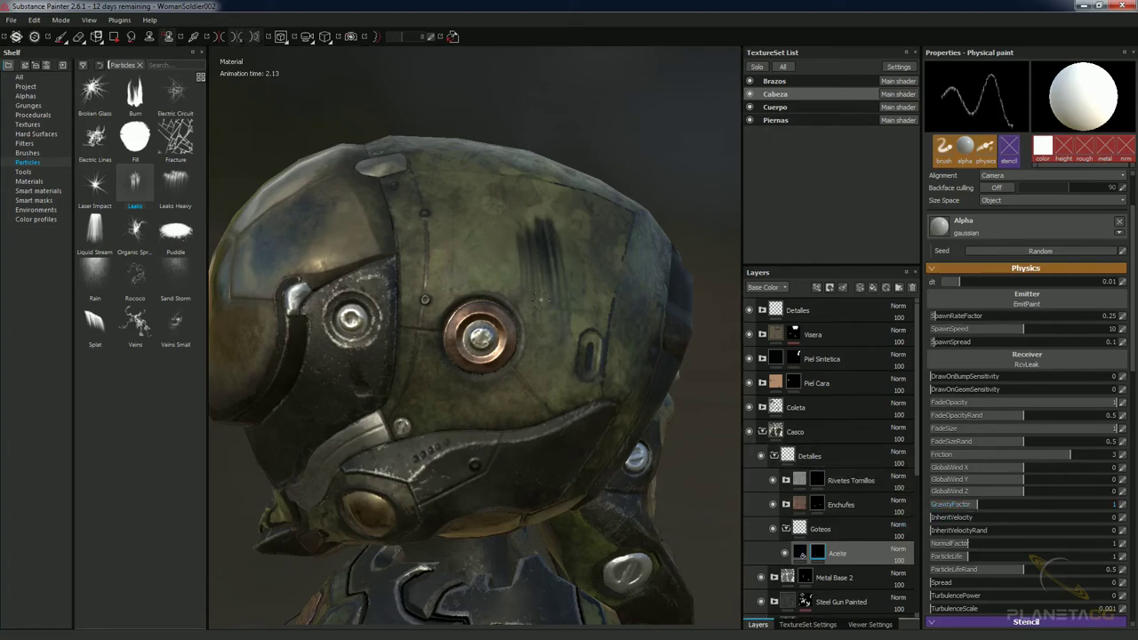
pyautogui.keyDown('alt'); pyautogui.moveTo(540, 299); pyautogui.dragTo(585, 300); pyautogui.keyUp('alt')
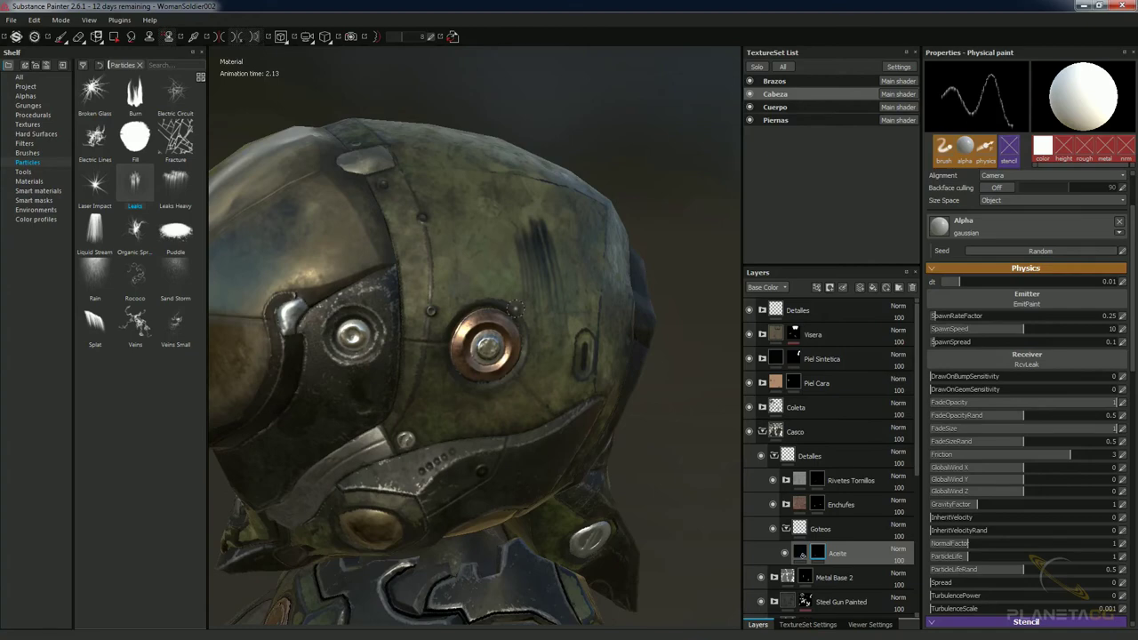
pyautogui.moveTo(652, 318)
pyautogui.keyDown('alt'); pyautogui.mouseDown()
pyautogui.moveTo(565, 332)
pyautogui.moveTo(559, 314)
pyautogui.mouseUp(); pyautogui.keyUp('alt')
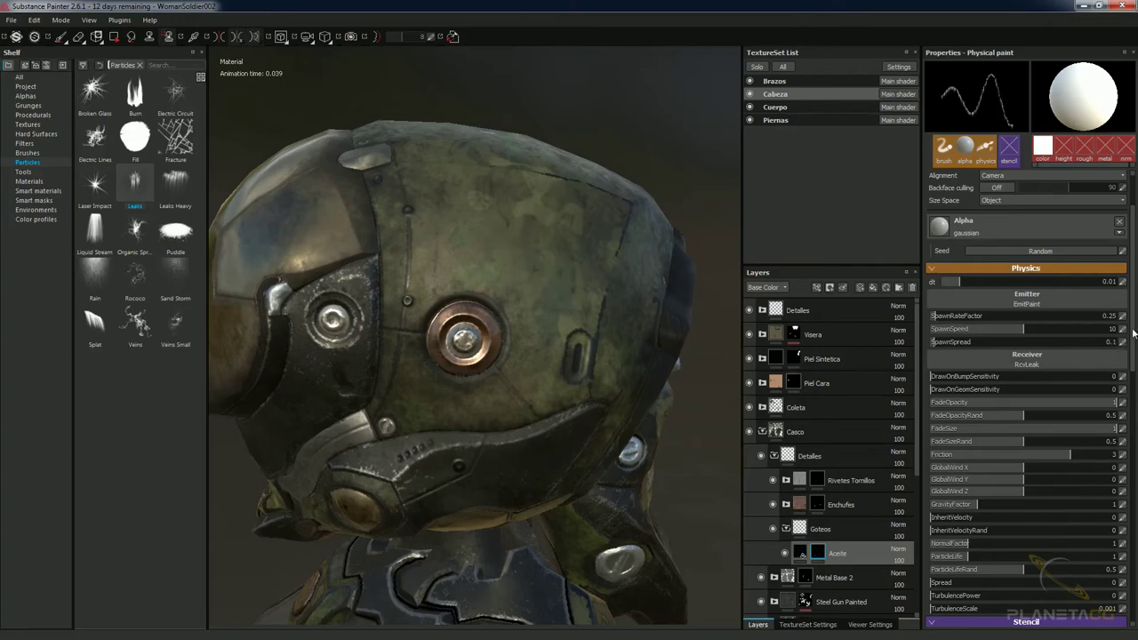
pyautogui.moveTo(1132, 332); pyautogui.dragTo(1132, 354)
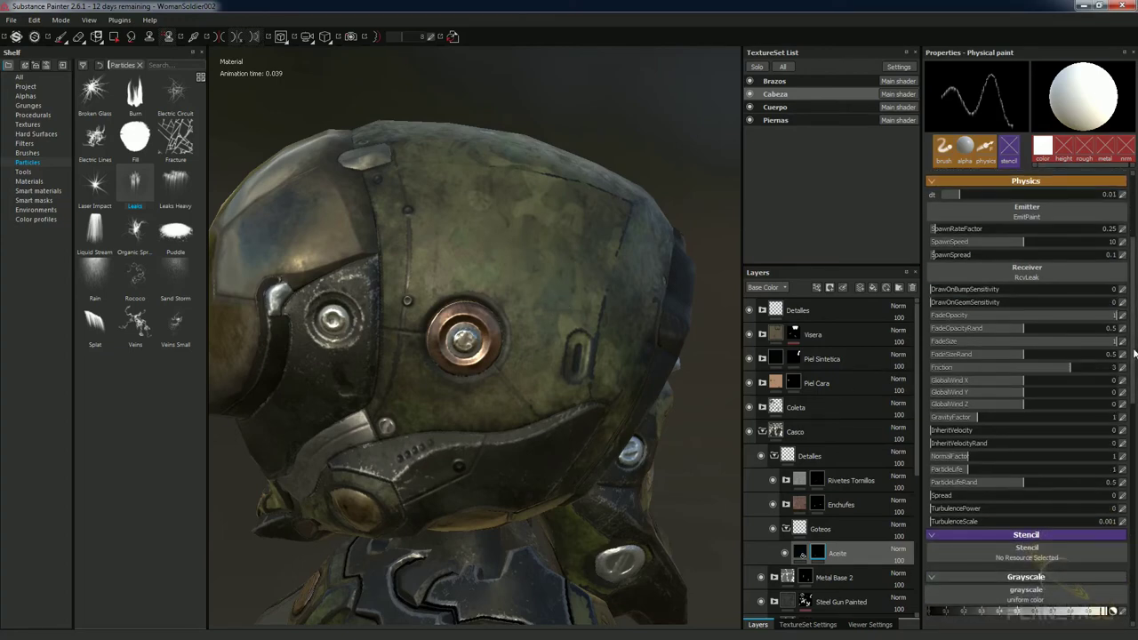
# Lower ParticleLifeRand in the Physics properties from 0.5 to 0.
pyautogui.scroll(-2, 1012, 397)
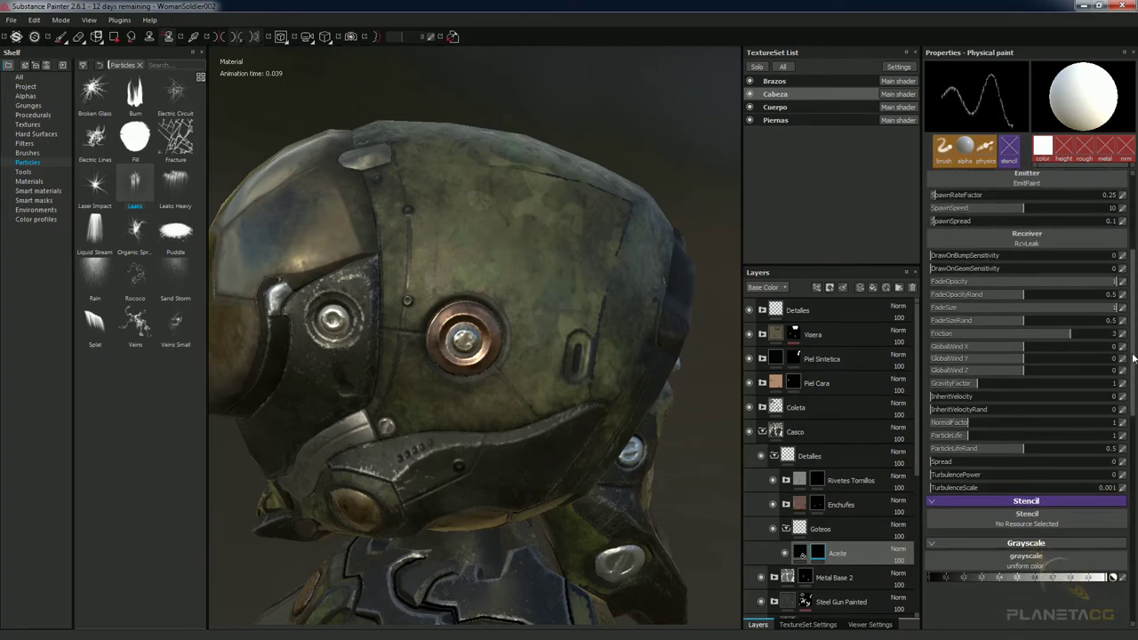
pyautogui.click(941, 447)
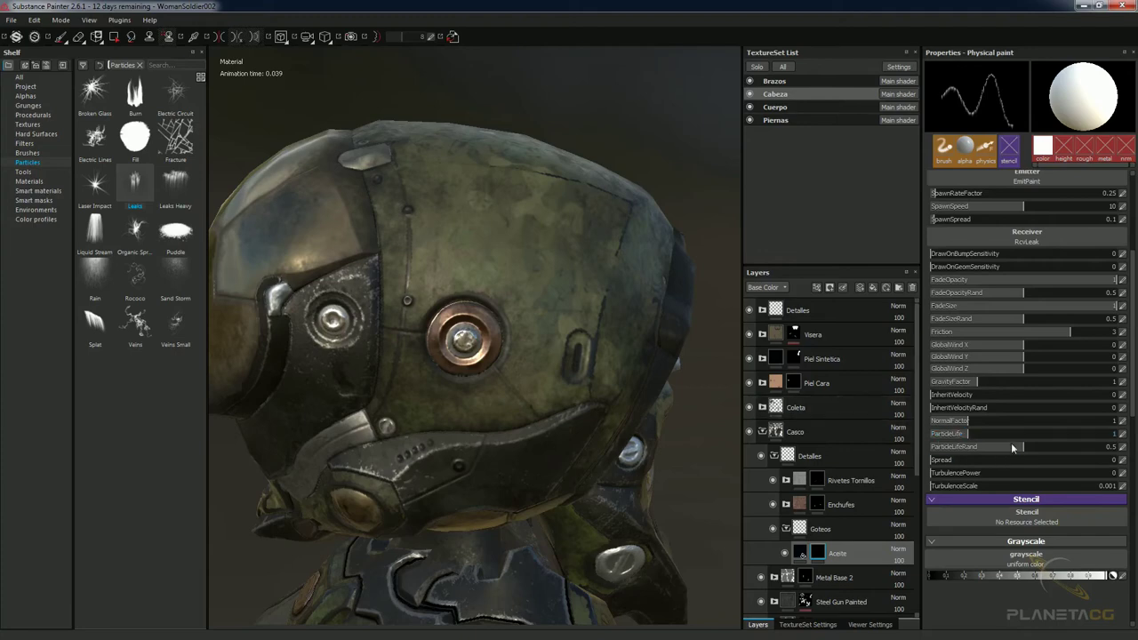
pyautogui.moveTo(1007, 444); pyautogui.dragTo(925, 448)
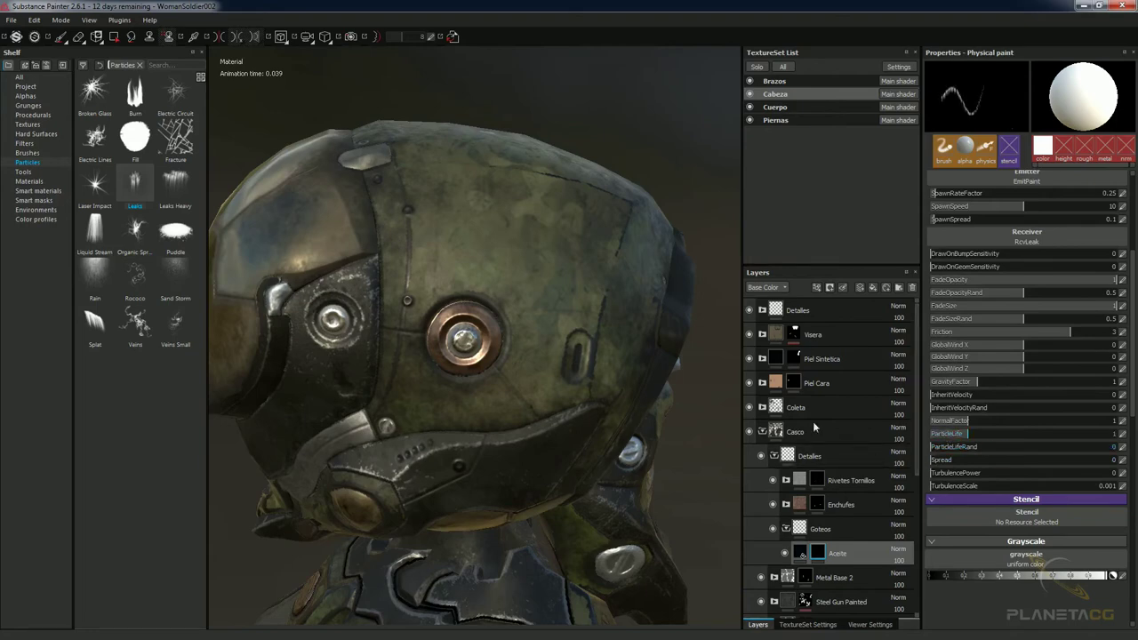
# Paint a test leak stroke on the helmet, then undo it.
pyautogui.moveTo(498, 223)
pyautogui.keyDown('alt'); pyautogui.mouseDown()
pyautogui.moveTo(526, 229)
pyautogui.moveTo(574, 271)
pyautogui.moveTo(526, 255)
pyautogui.mouseUp(); pyautogui.keyUp('alt')
pyautogui.click(527, 228)
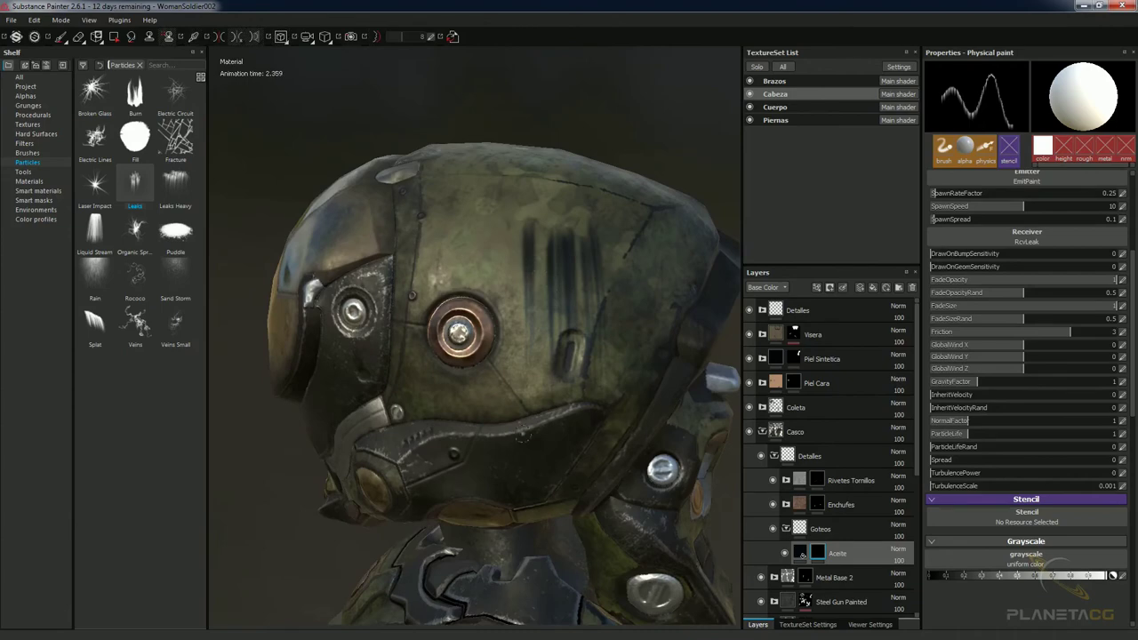
pyautogui.keyDown('alt'); pyautogui.moveTo(587, 433); pyautogui.dragTo(570, 386); pyautogui.keyUp('alt')
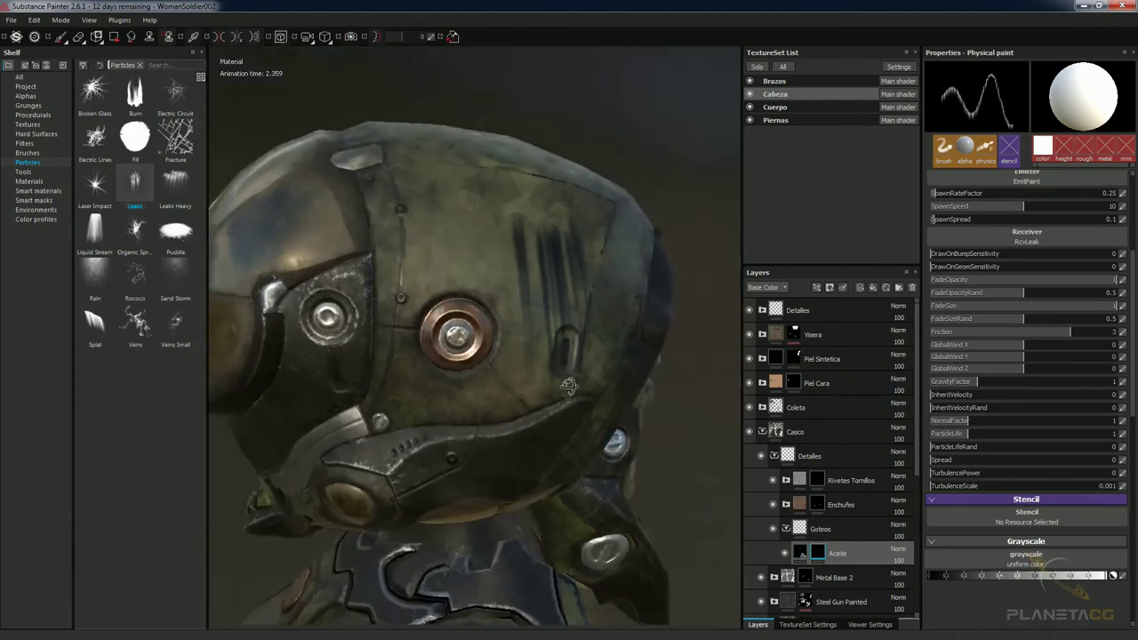
pyautogui.hotkey('ctrl', 'z')
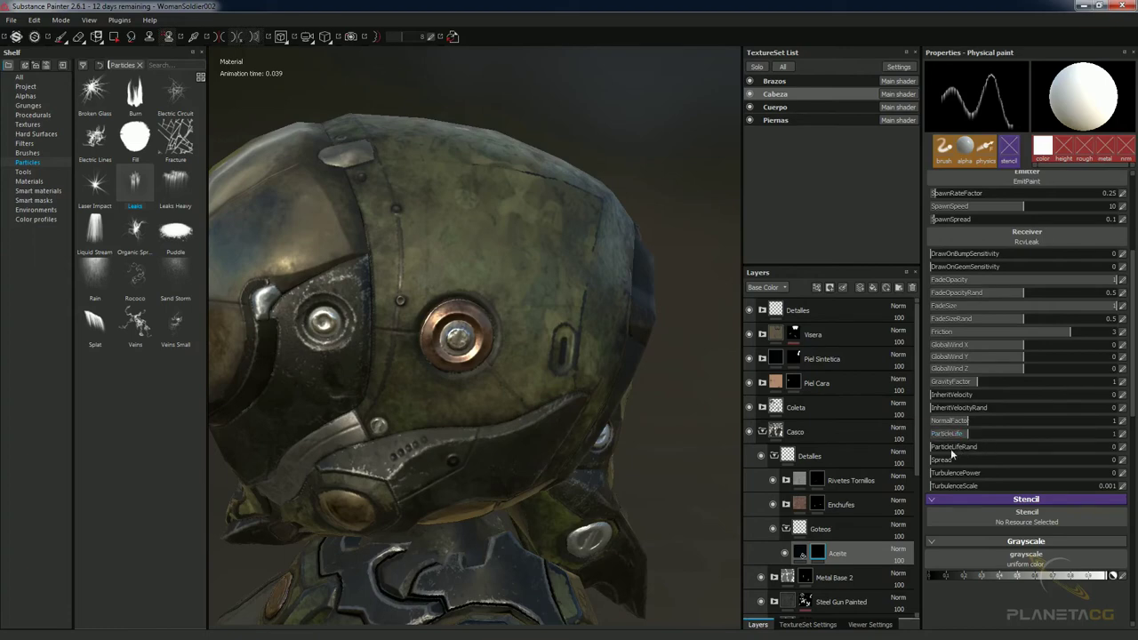
# Set ParticleLifeRand to 0.5 and paint test leak drips on the helmet side.
pyautogui.click(1103, 446)
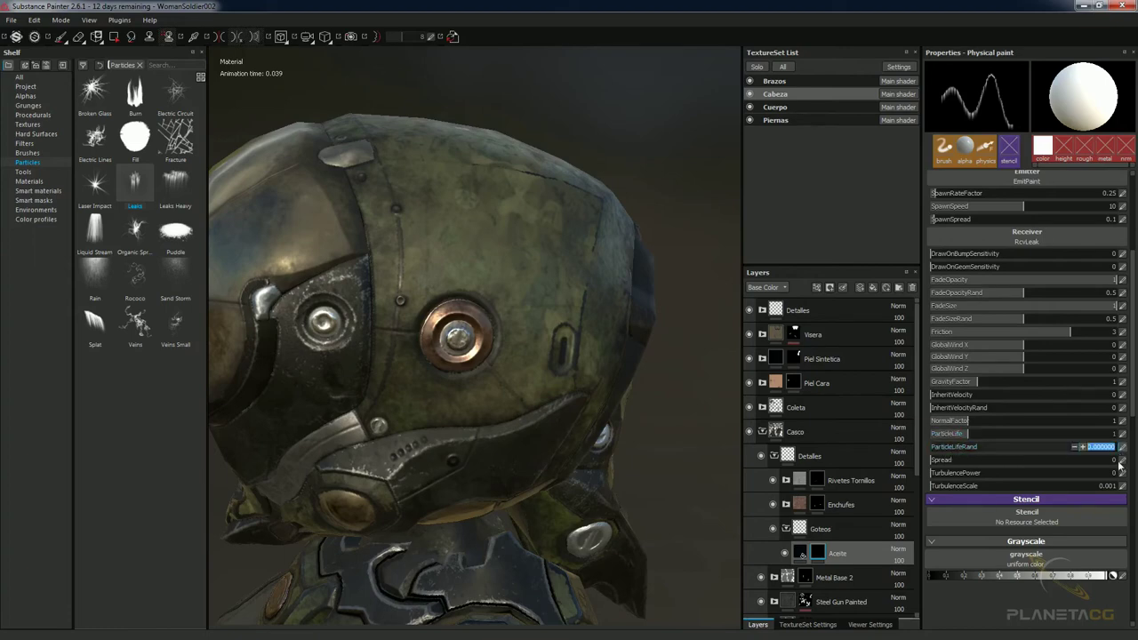
pyautogui.write('0.5')
pyautogui.press('Return')
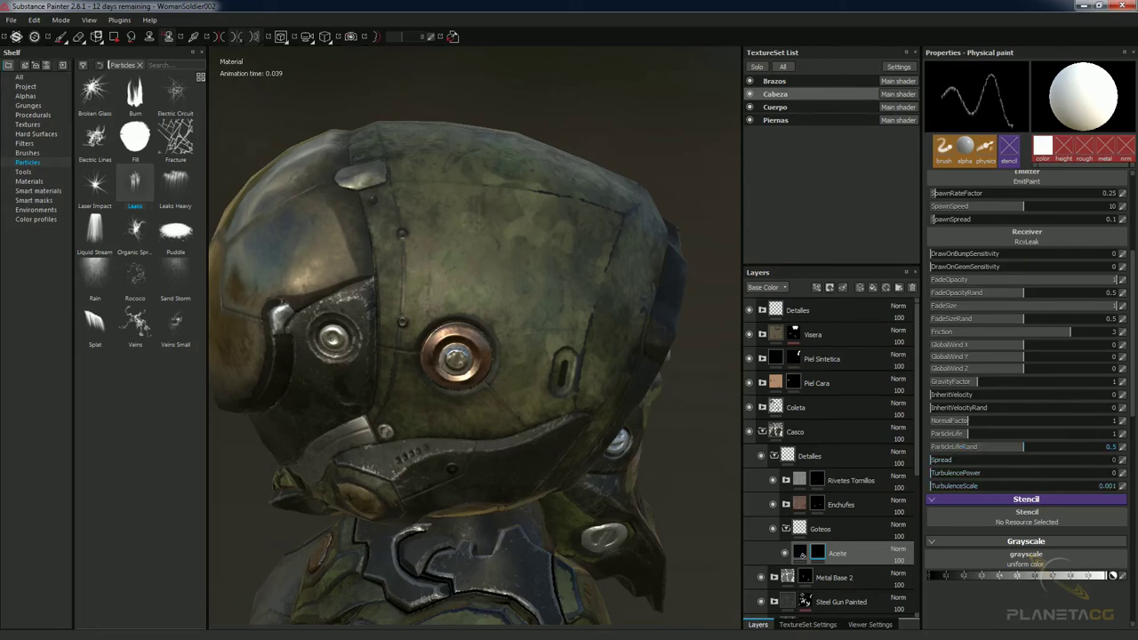
pyautogui.keyDown('alt'); pyautogui.moveTo(599, 301); pyautogui.dragTo(587, 349); pyautogui.keyUp('alt')
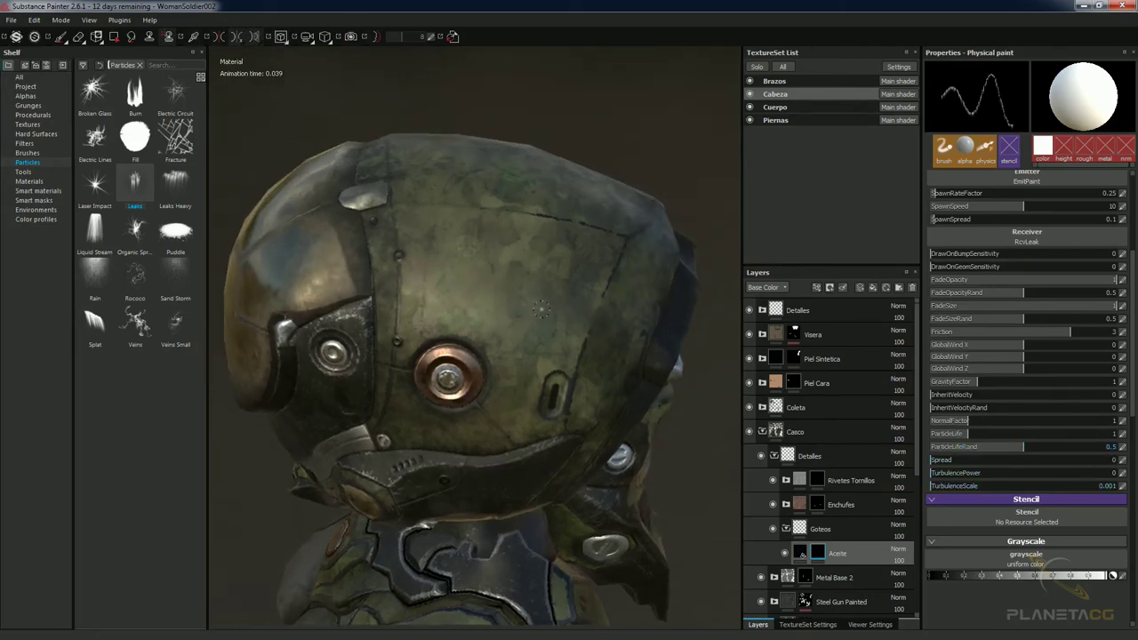
pyautogui.keyDown('alt'); pyautogui.moveTo(529, 289); pyautogui.dragTo(578, 298); pyautogui.keyUp('alt')
pyautogui.keyDown('alt'); pyautogui.moveTo(551, 345); pyautogui.dragTo(519, 334); pyautogui.keyUp('alt')
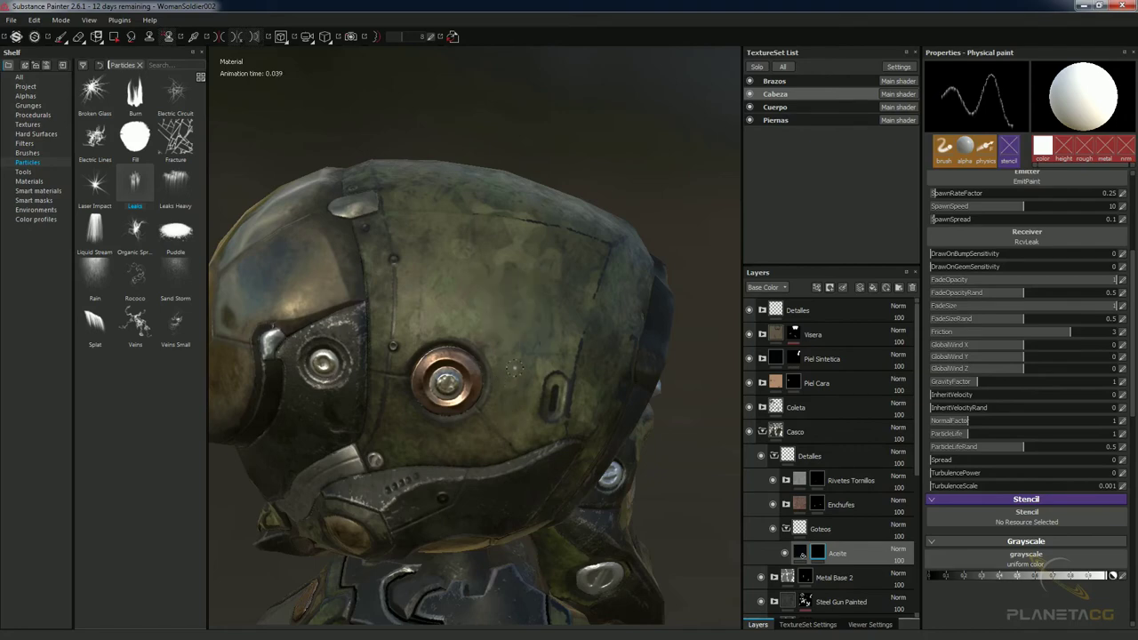
pyautogui.keyDown('alt'); pyautogui.moveTo(510, 372); pyautogui.dragTo(475, 360); pyautogui.keyUp('alt')
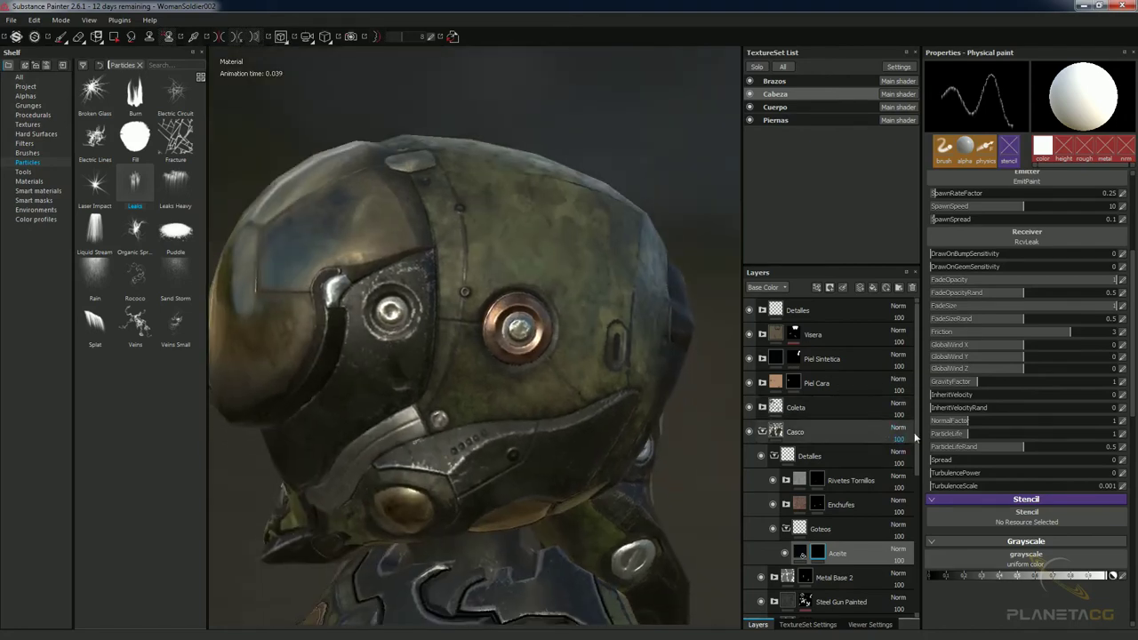
# Set ParticleLife to 0.5 and orbit to a side-on view of the helmet.
pyautogui.click(1115, 433)
pyautogui.write('5')
pyautogui.press('Tab')
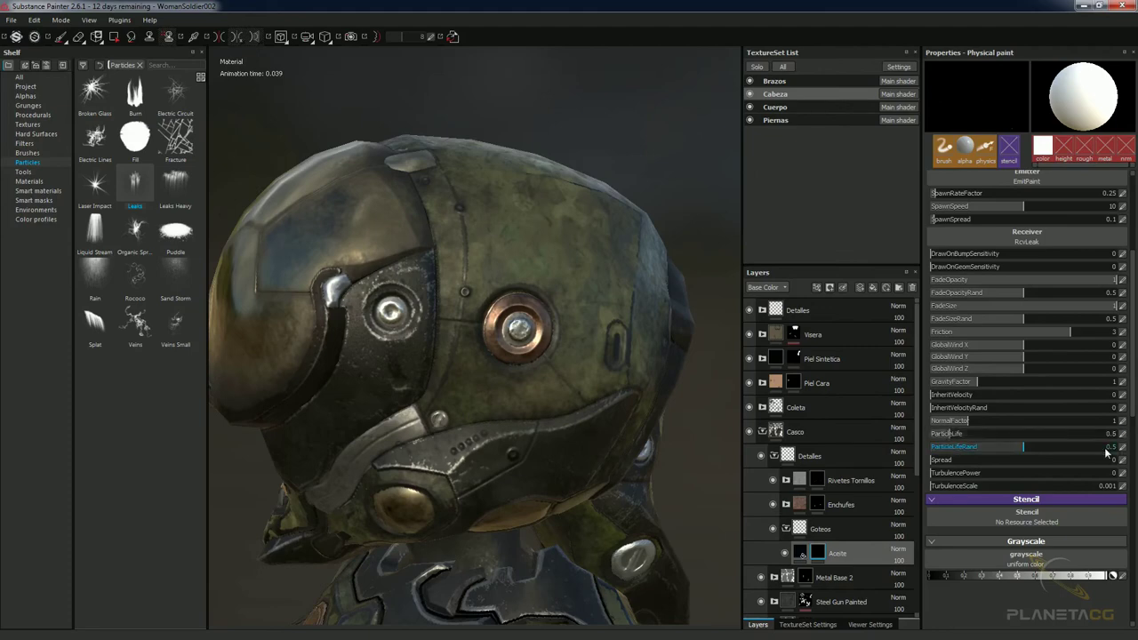
pyautogui.moveTo(519, 377)
pyautogui.keyDown('alt'); pyautogui.mouseDown()
pyautogui.moveTo(587, 262)
pyautogui.moveTo(601, 307)
pyautogui.moveTo(574, 233)
pyautogui.mouseUp(); pyautogui.keyUp('alt')
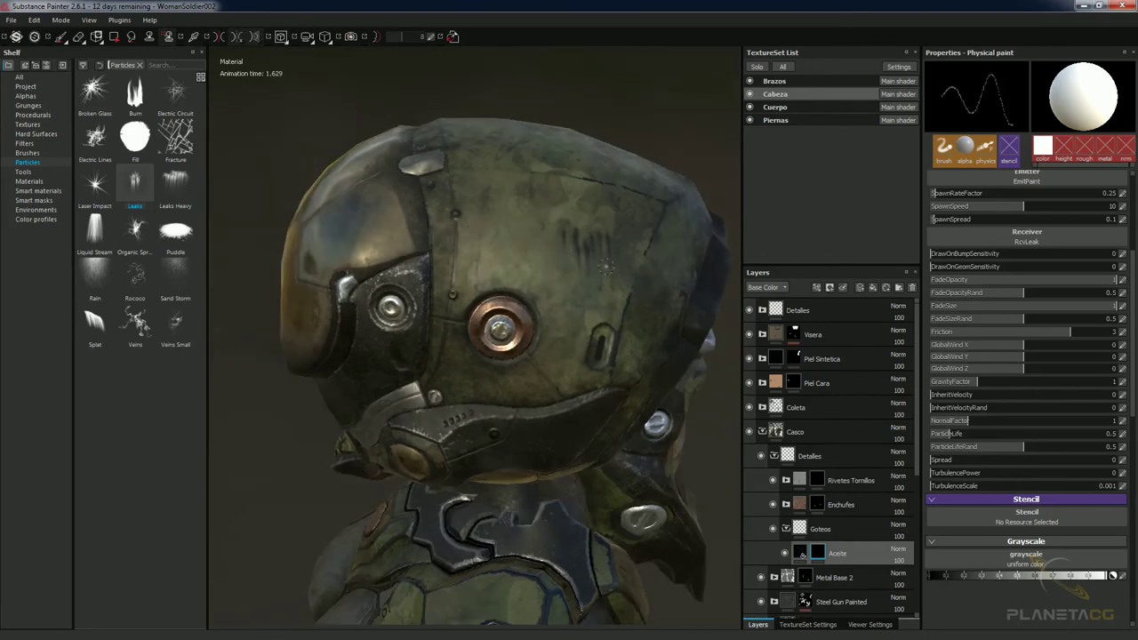
pyautogui.keyDown('alt'); pyautogui.moveTo(603, 283); pyautogui.dragTo(560, 294); pyautogui.keyUp('alt')
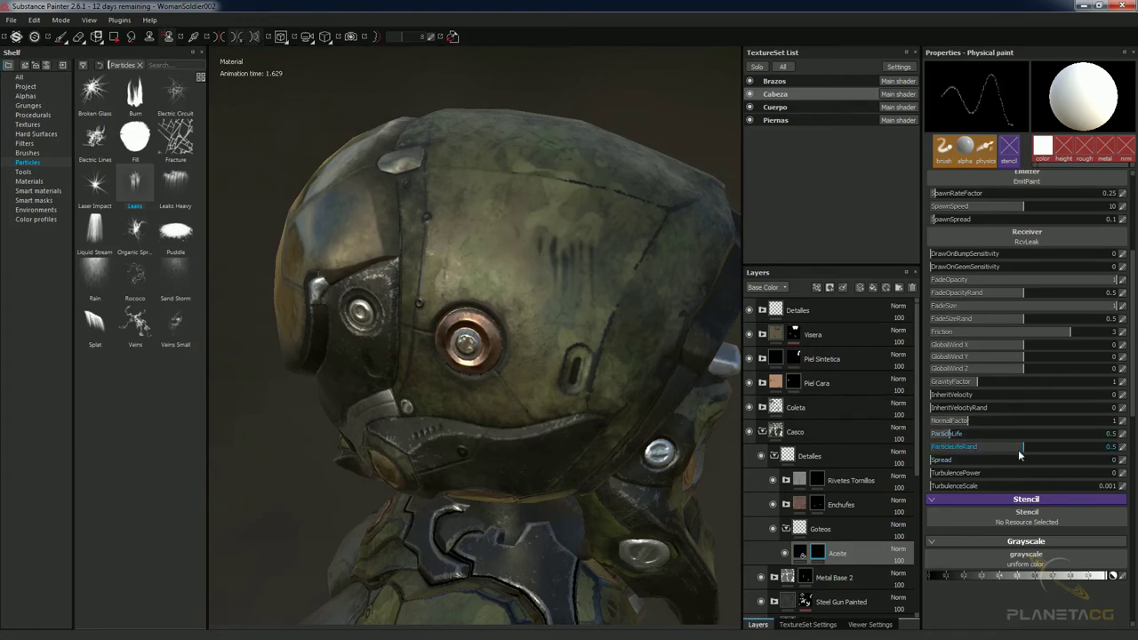
# Lower ParticleLifeRand to 0.36 and paint dark oil drips below the copper eye bolt.
pyautogui.moveTo(1023, 449); pyautogui.dragTo(997, 449)
pyautogui.click(555, 249)
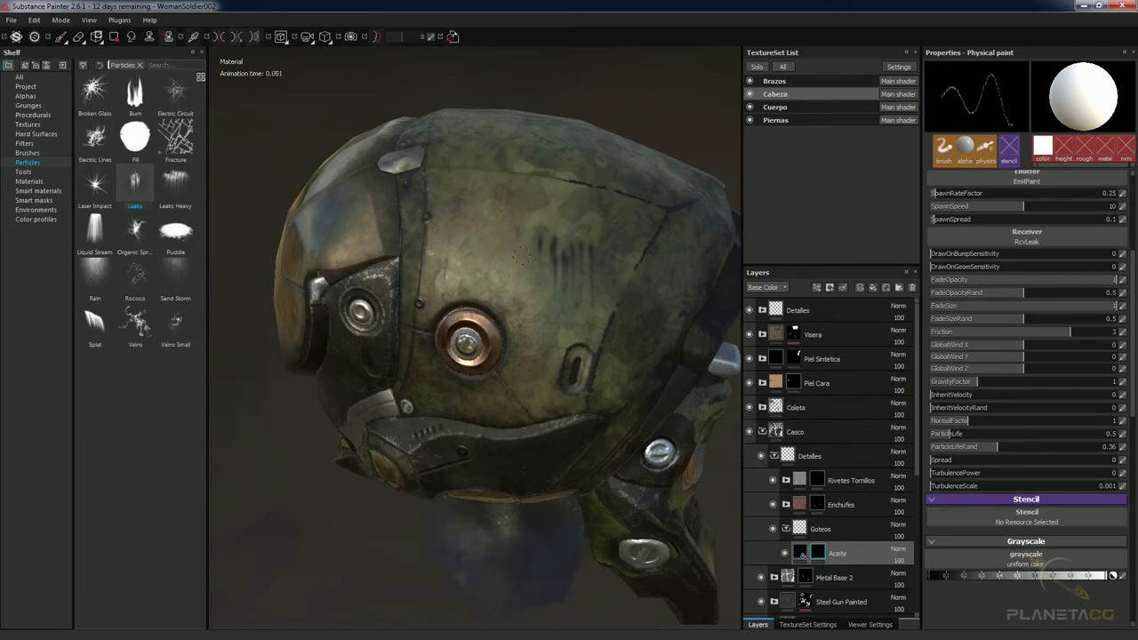
pyautogui.moveTo(533, 308)
pyautogui.keyDown('alt'); pyautogui.mouseDown()
pyautogui.moveTo(589, 392)
pyautogui.moveTo(535, 369)
pyautogui.moveTo(558, 343)
pyautogui.mouseUp(); pyautogui.keyUp('alt')
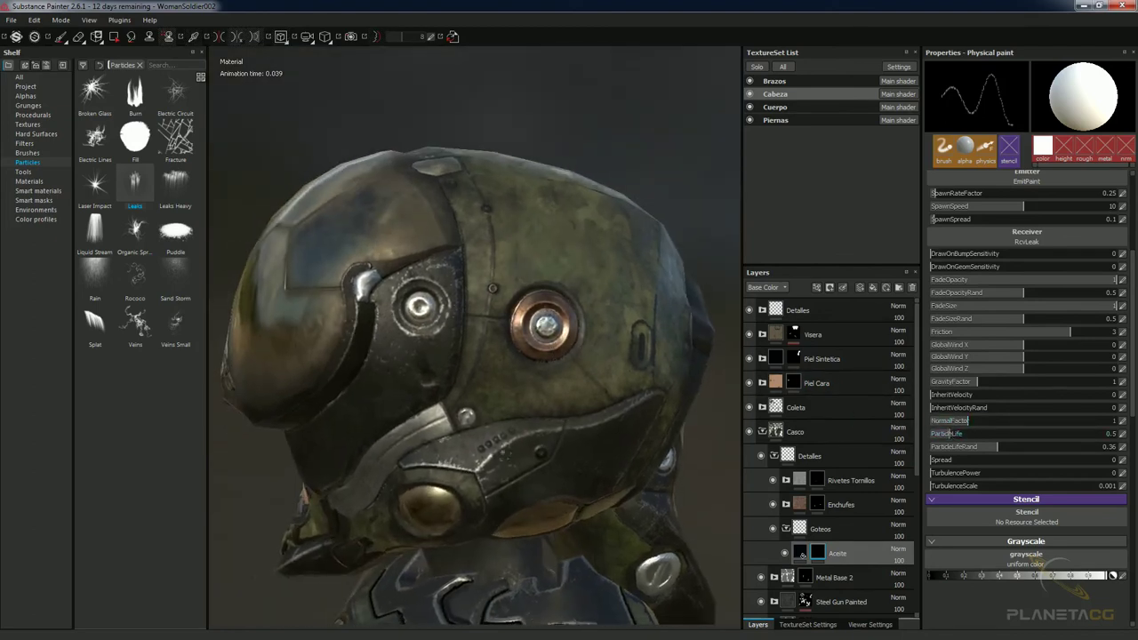
pyautogui.moveTo(518, 358); pyautogui.dragTo(572, 377)
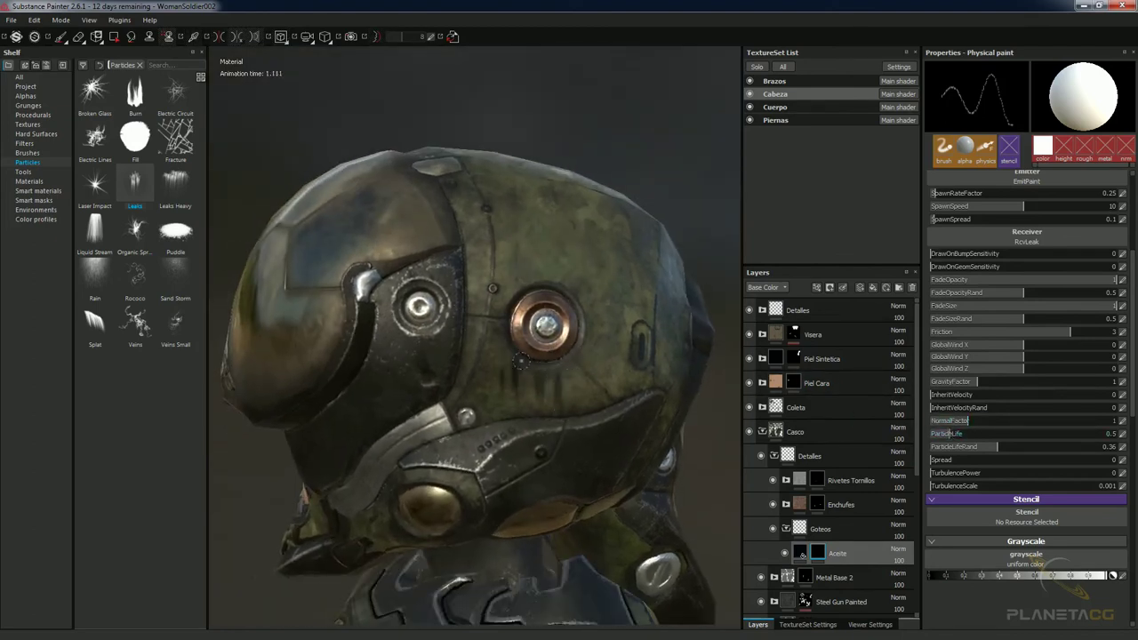
pyautogui.keyDown('alt'); pyautogui.moveTo(562, 355); pyautogui.dragTo(605, 352); pyautogui.keyUp('alt')
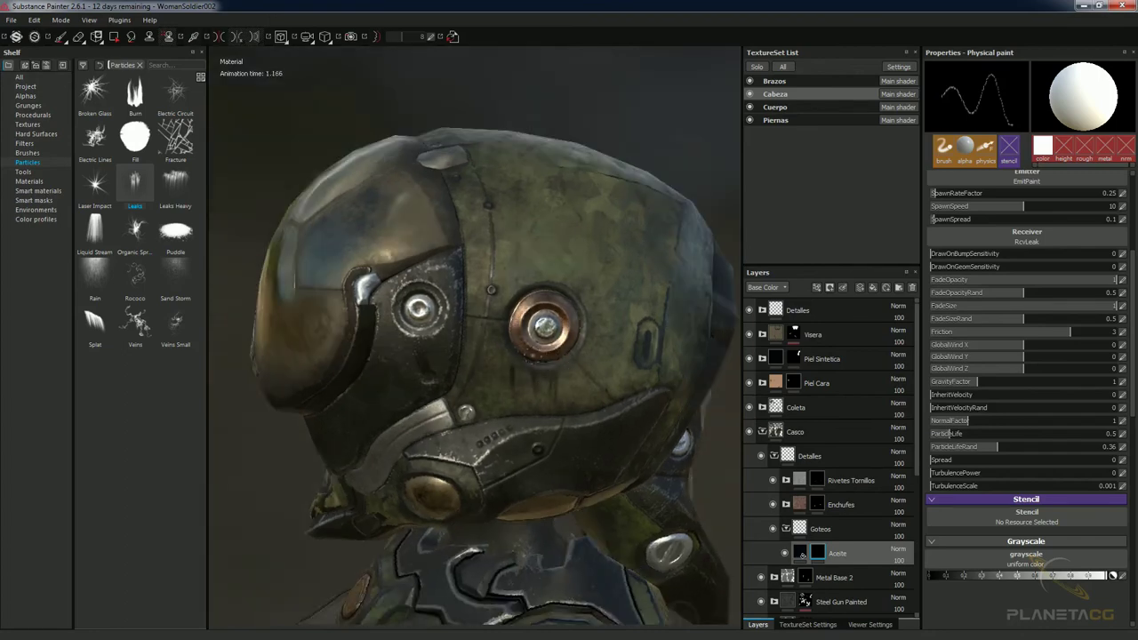
pyautogui.click(544, 360)
pyautogui.click(545, 357)
pyautogui.moveTo(1122, 434)
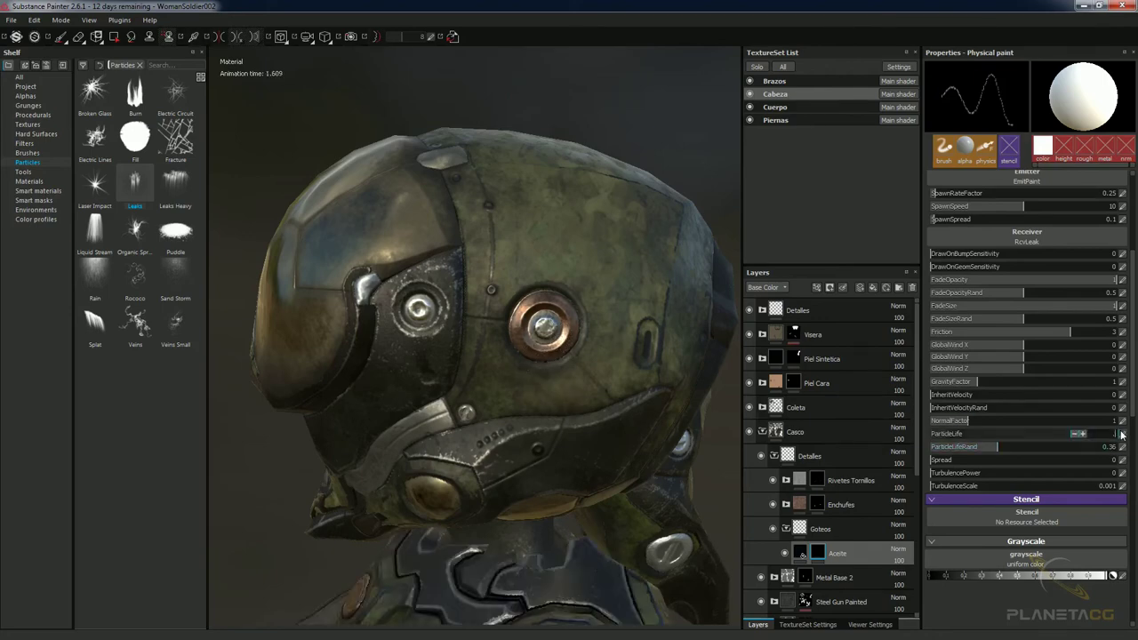
pyautogui.write('7')
pyautogui.write('0.7')
pyautogui.press('Return')
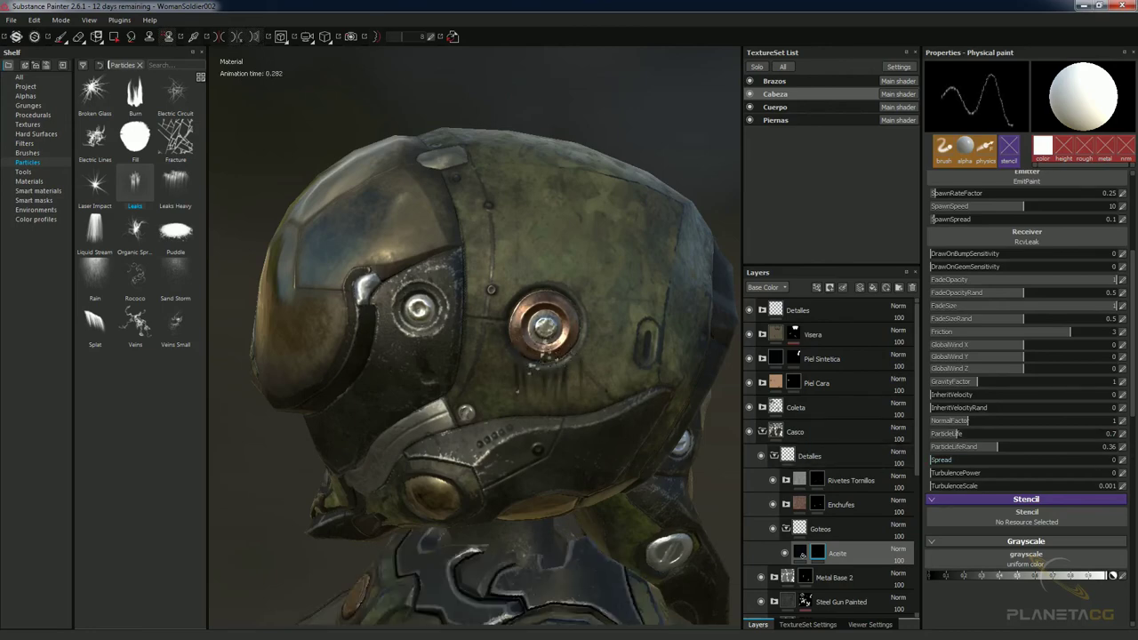
pyautogui.moveTo(472, 338)
pyautogui.keyDown('alt'); pyautogui.mouseDown()
pyautogui.moveTo(364, 374)
pyautogui.moveTo(400, 385)
pyautogui.mouseUp(); pyautogui.keyUp('alt')
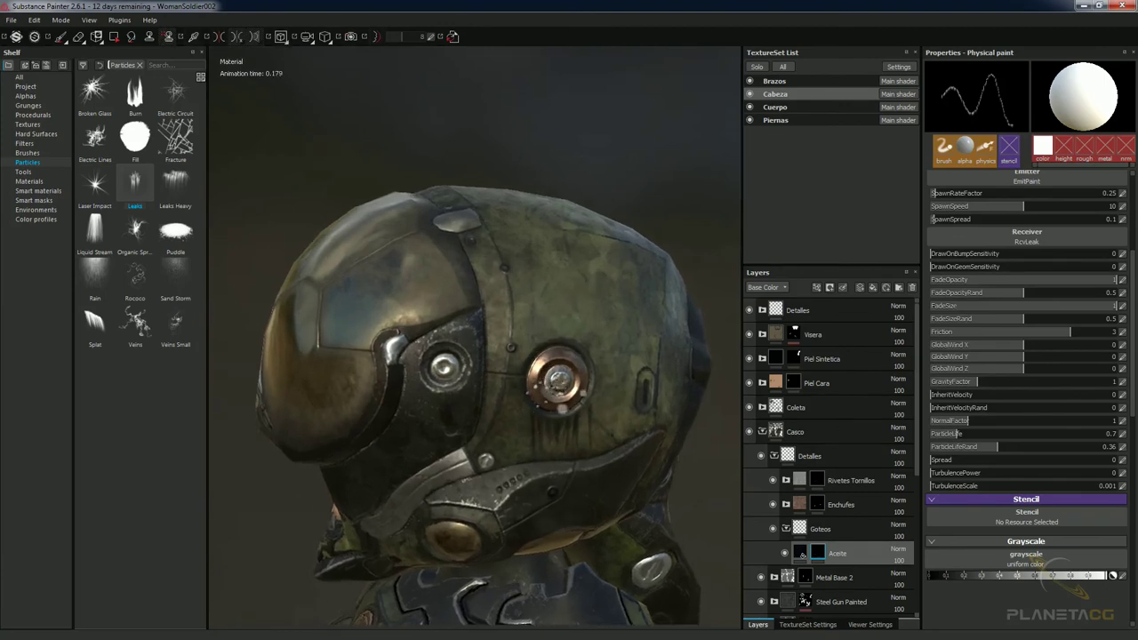
pyautogui.keyDown('alt'); pyautogui.moveTo(547, 411); pyautogui.dragTo(521, 377); pyautogui.keyUp('alt')
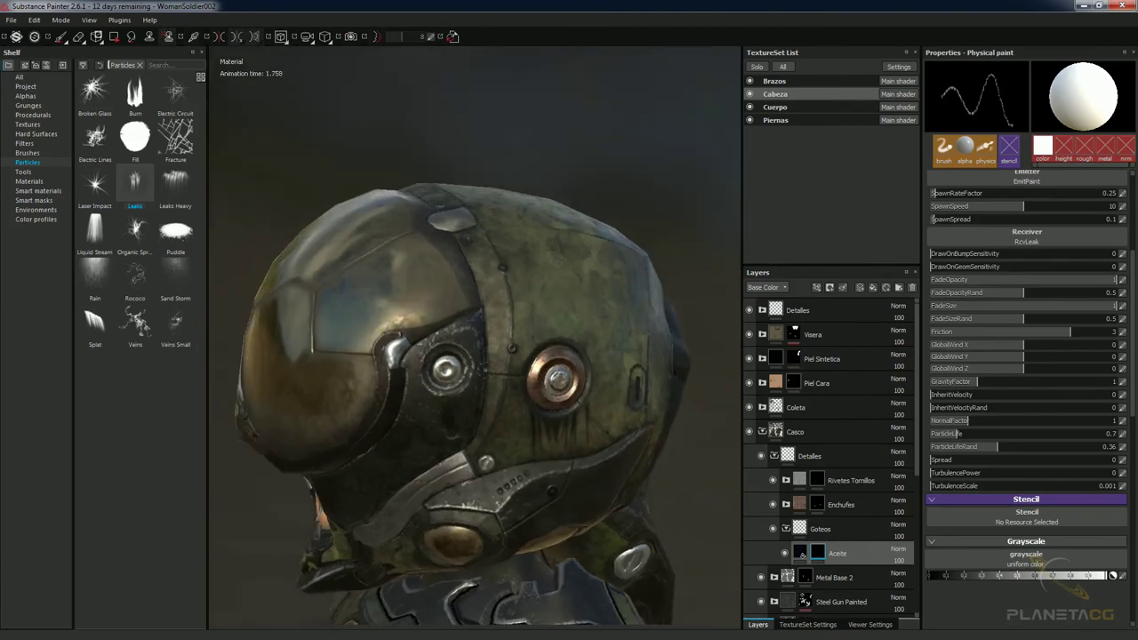
pyautogui.scroll(1, 522, 376)
pyautogui.scroll(2, 522, 377)
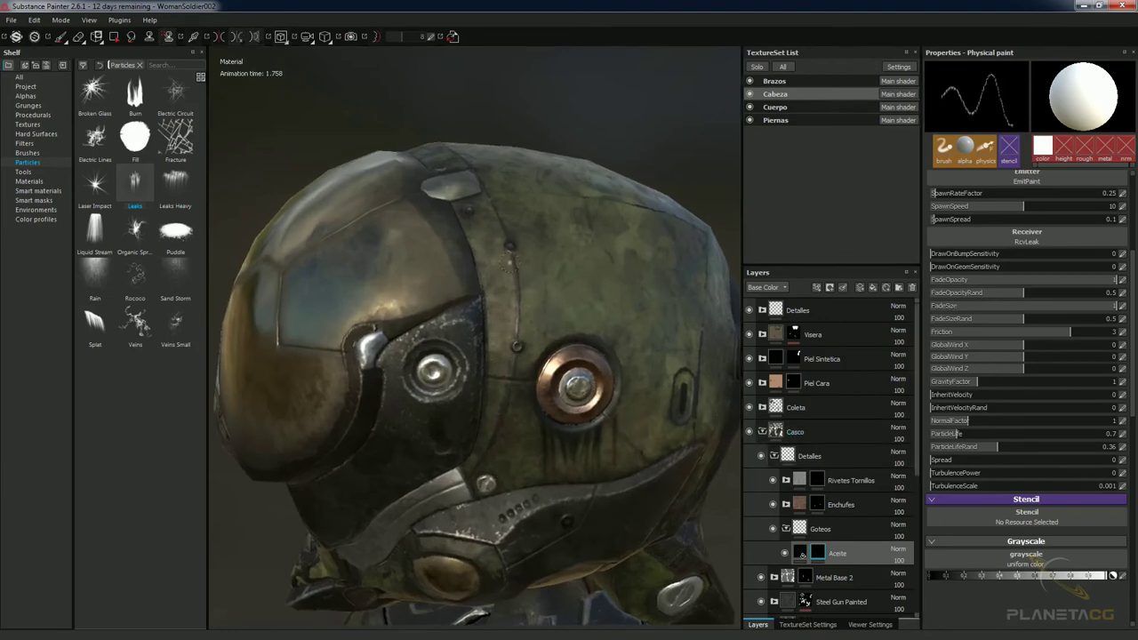
pyautogui.moveTo(513, 356)
pyautogui.keyDown('alt'); pyautogui.mouseDown()
pyautogui.moveTo(515, 345)
pyautogui.moveTo(522, 395)
pyautogui.mouseUp(); pyautogui.keyUp('alt')
pyautogui.click(514, 350)
pyautogui.hotkey('ctrl', 'z')
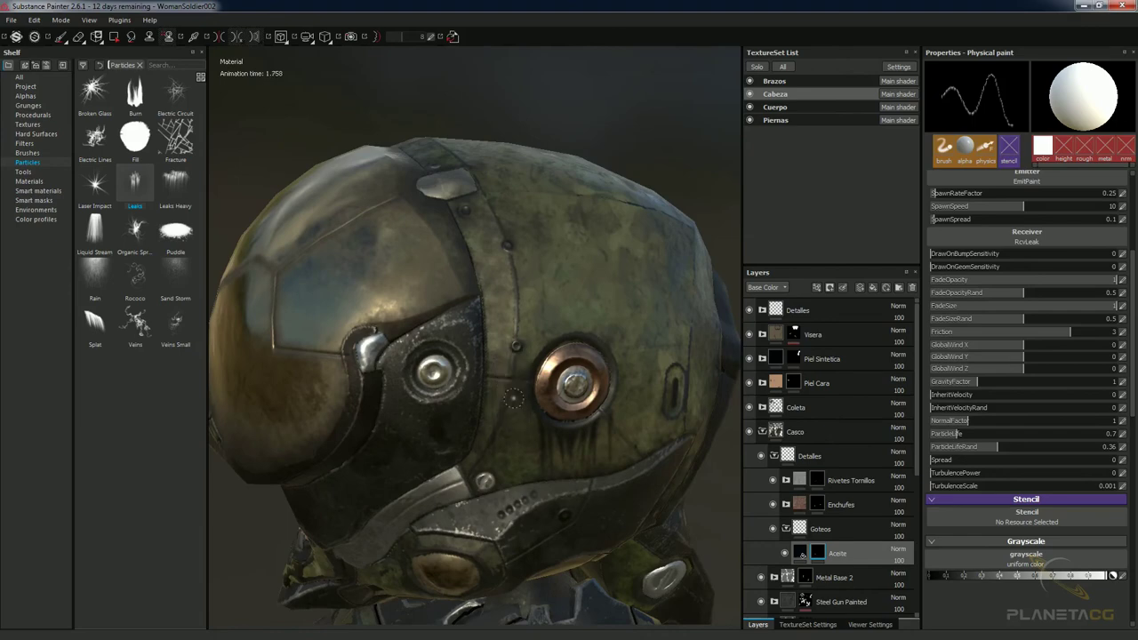
pyautogui.keyDown('alt'); pyautogui.moveTo(536, 415); pyautogui.dragTo(524, 391); pyautogui.keyUp('alt')
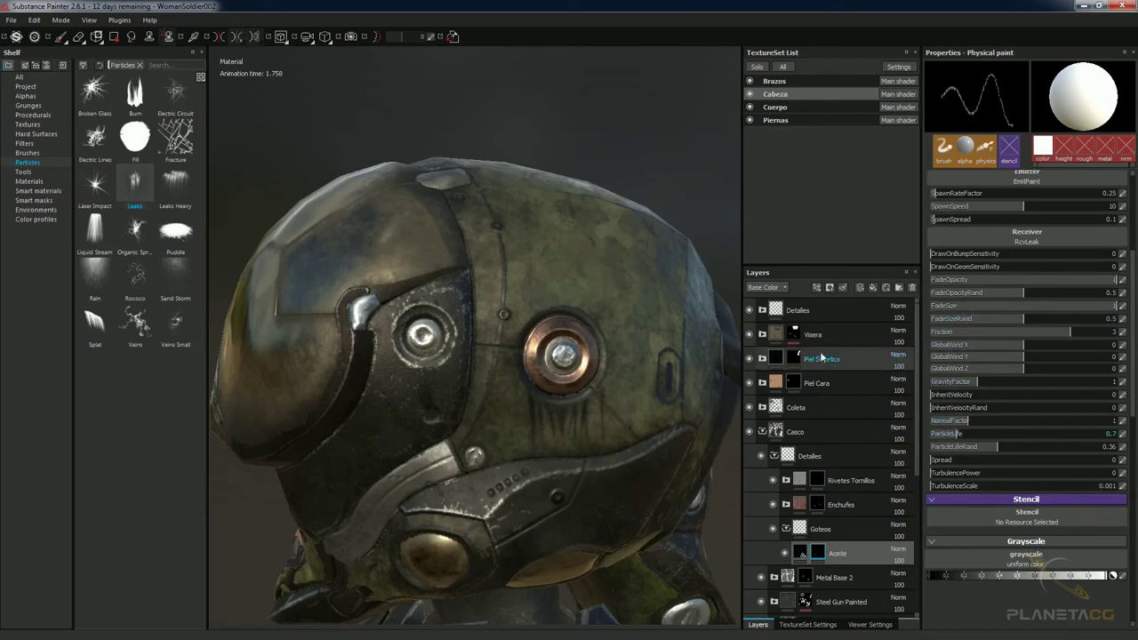
pyautogui.keyDown('alt'); pyautogui.moveTo(552, 382); pyautogui.dragTo(623, 389); pyautogui.keyUp('alt')
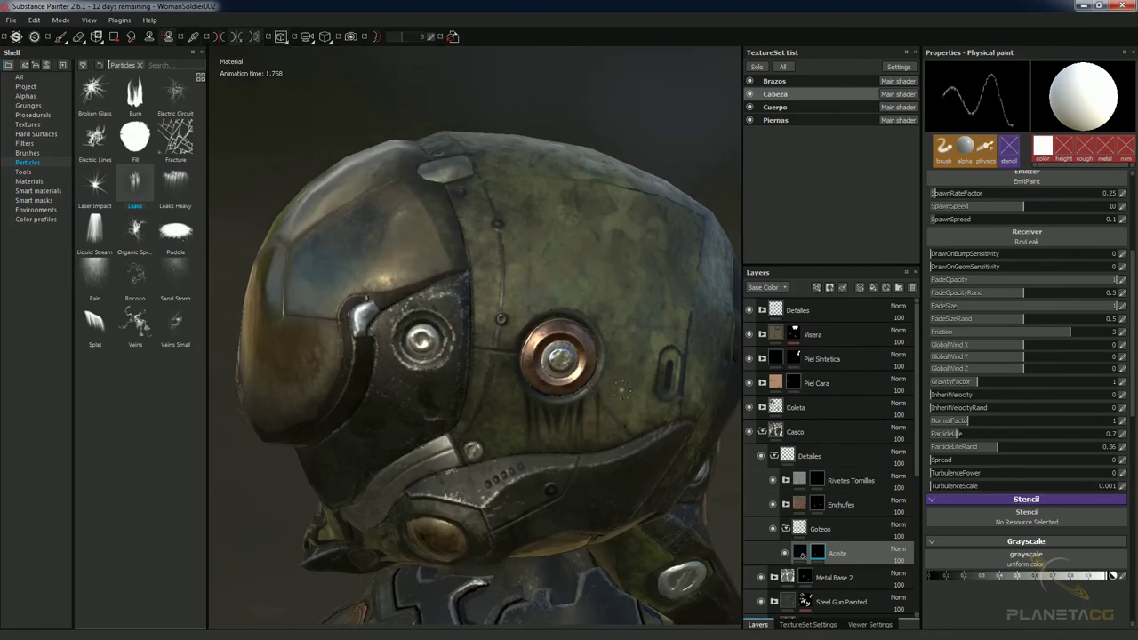
pyautogui.scroll(-3, 1083, 396)
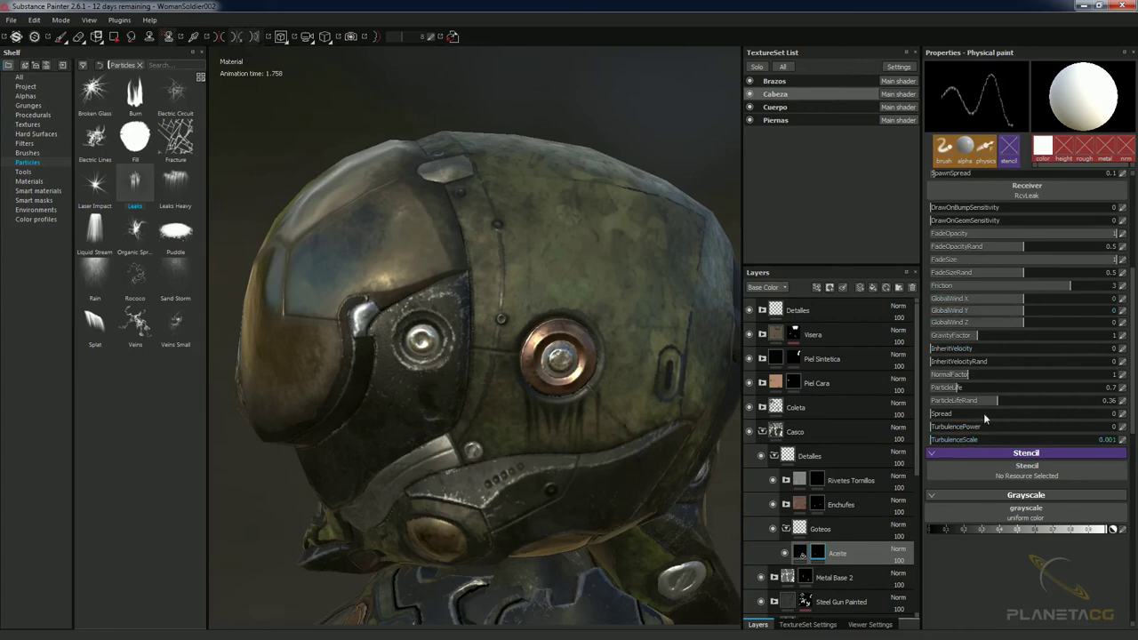
pyautogui.rightClick(1008, 563)
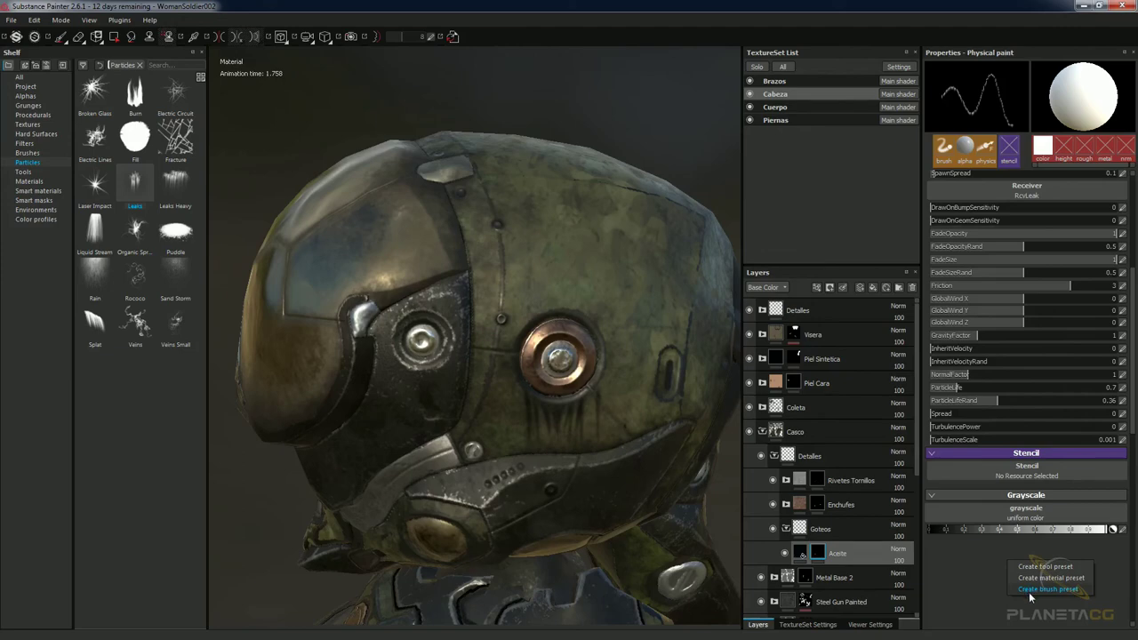
pyautogui.click(1029, 592)
pyautogui.moveTo(557, 354)
pyautogui.keyDown('alt'); pyautogui.mouseDown()
pyautogui.moveTo(588, 395)
pyautogui.moveTo(593, 349)
pyautogui.moveTo(597, 364)
pyautogui.mouseUp(); pyautogui.keyUp('alt')
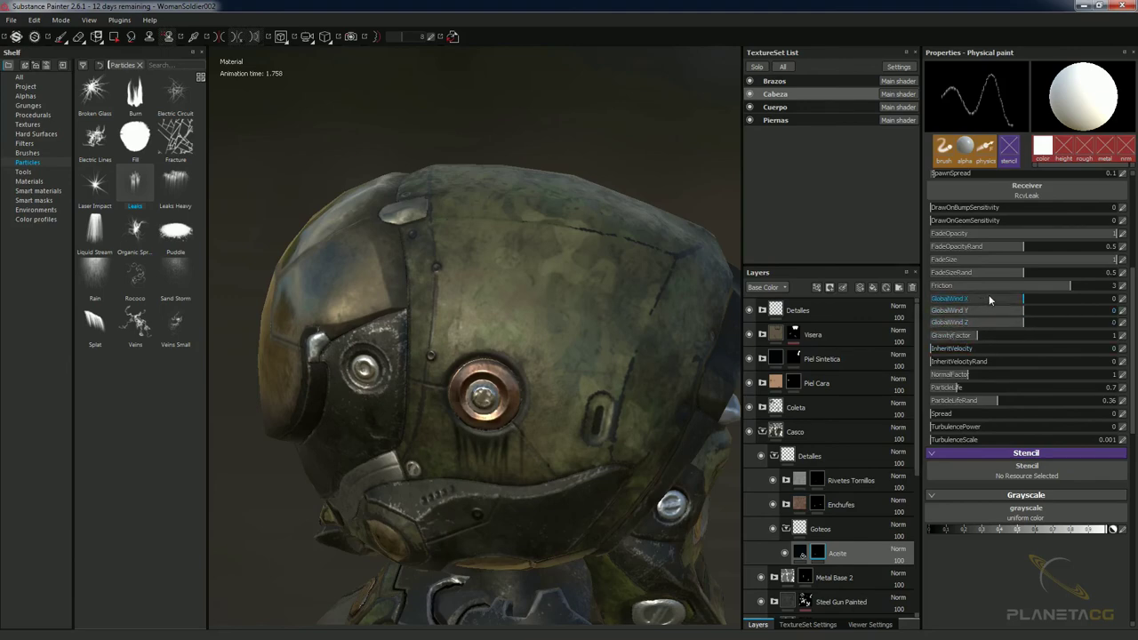
# Raise the global wind value and set ParticleLife to 1.
pyautogui.keyDown('alt'); pyautogui.moveTo(548, 325); pyautogui.dragTo(534, 336); pyautogui.keyUp('alt')
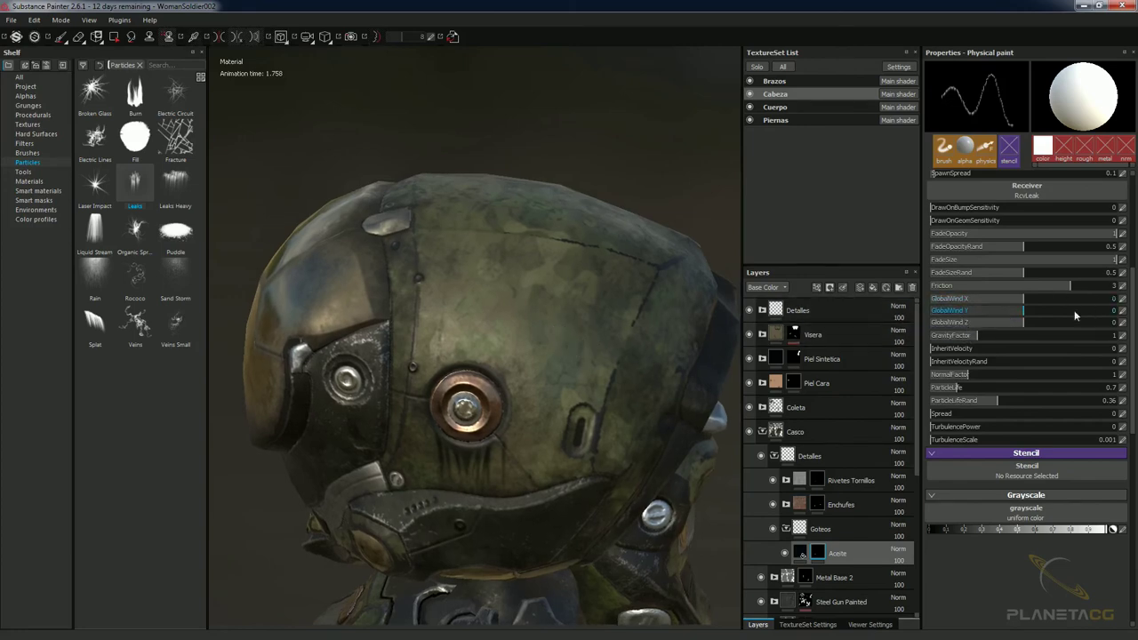
pyautogui.moveTo(1025, 326); pyautogui.dragTo(1111, 326)
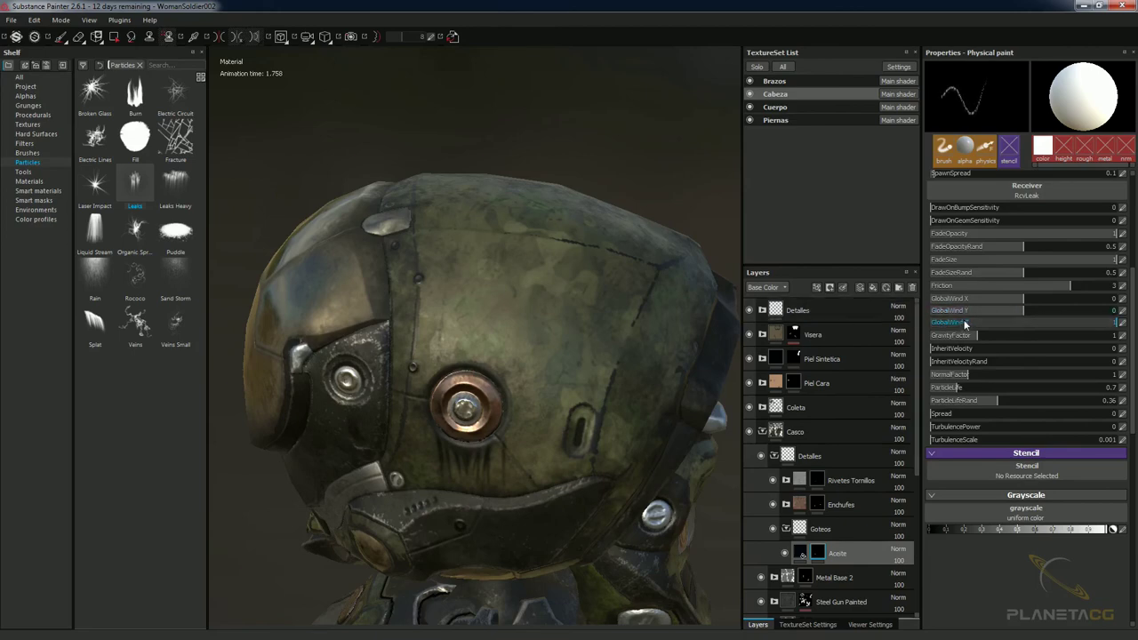
pyautogui.click(1123, 389)
pyautogui.write('1')
pyautogui.press('Return')
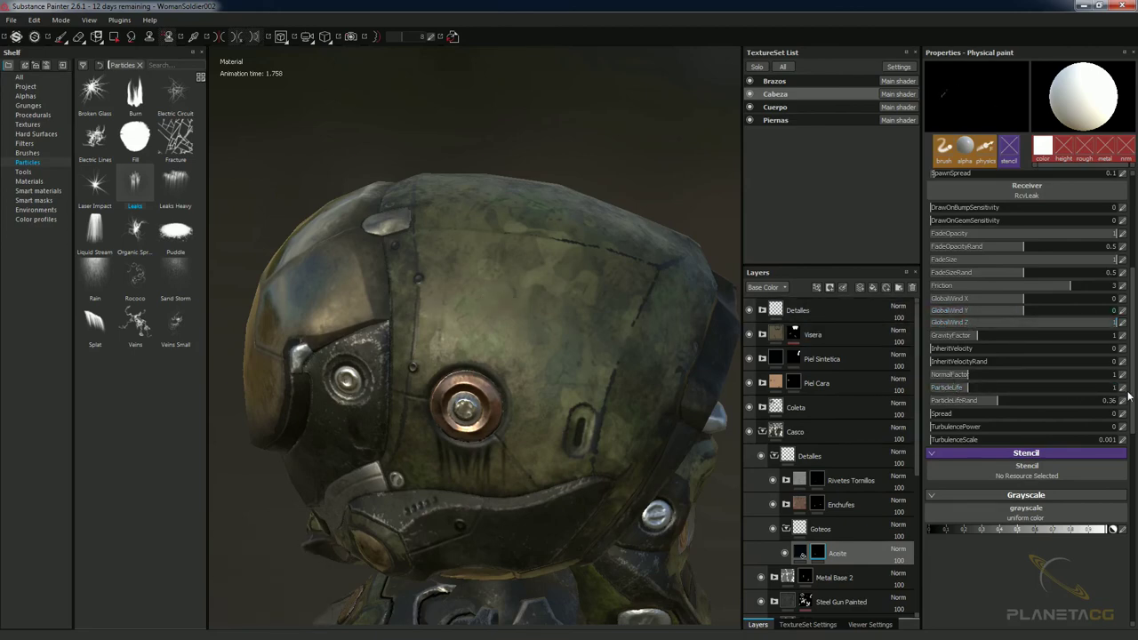
# Paint test leak drips across the helmet, then undo them.
pyautogui.keyDown('alt'); pyautogui.moveTo(516, 284); pyautogui.dragTo(467, 278); pyautogui.keyUp('alt')
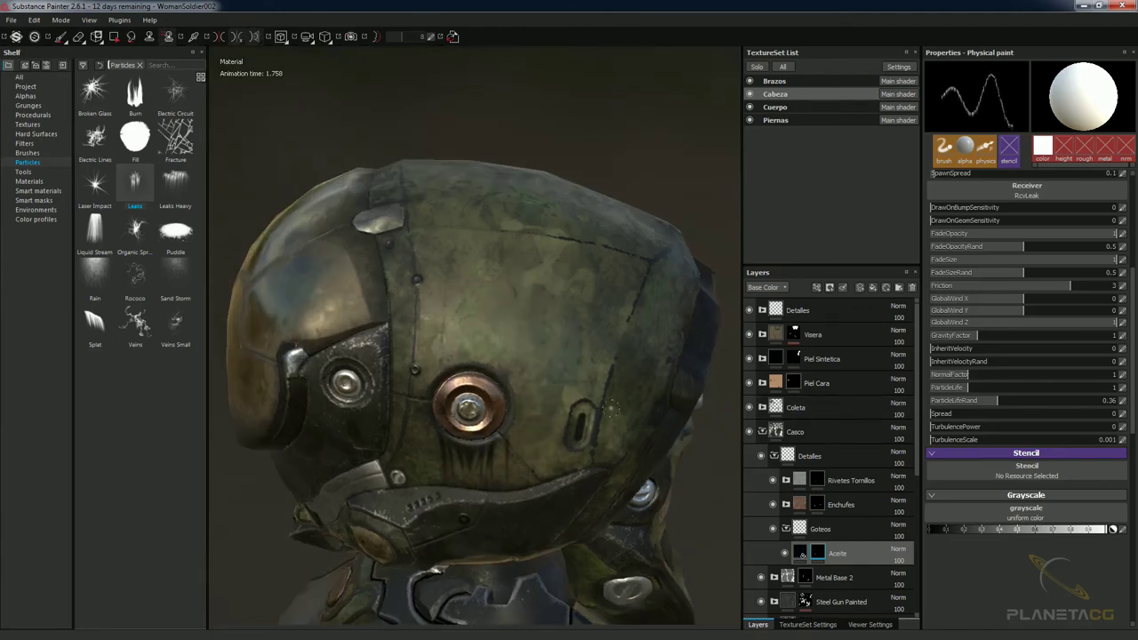
pyautogui.keyDown('alt'); pyautogui.moveTo(523, 414); pyautogui.dragTo(560, 311); pyautogui.keyUp('alt')
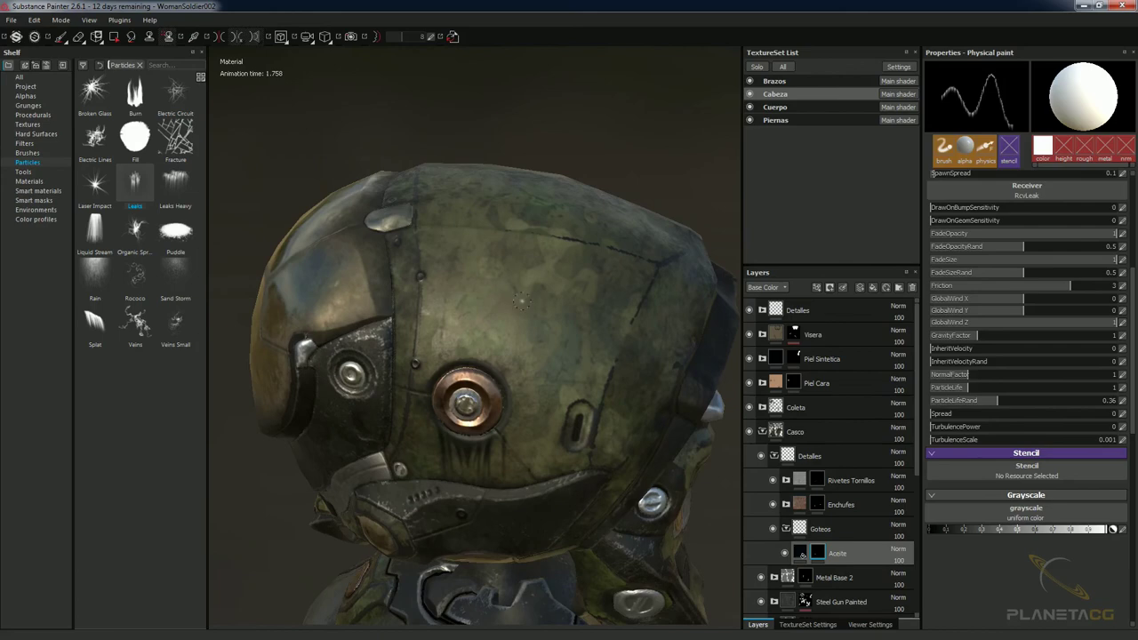
pyautogui.moveTo(534, 307); pyautogui.dragTo(586, 356)
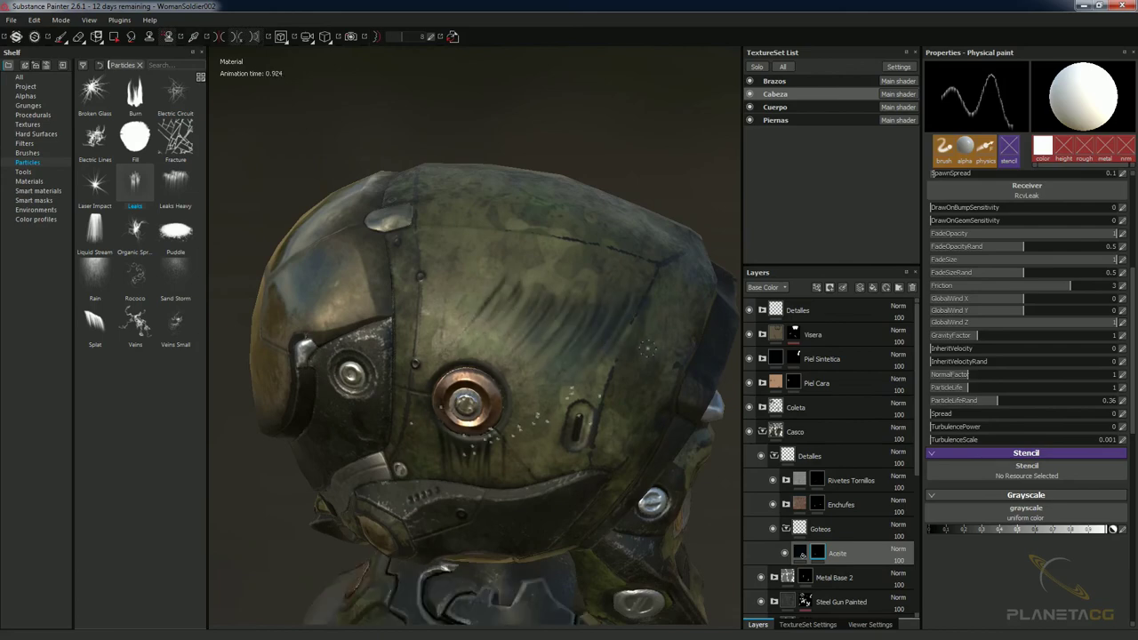
pyautogui.moveTo(602, 395)
pyautogui.keyDown('alt'); pyautogui.mouseDown()
pyautogui.moveTo(533, 395)
pyautogui.moveTo(605, 395)
pyautogui.mouseUp(); pyautogui.keyUp('alt')
pyautogui.keyDown('alt'); pyautogui.moveTo(678, 324); pyautogui.dragTo(629, 329); pyautogui.keyUp('alt')
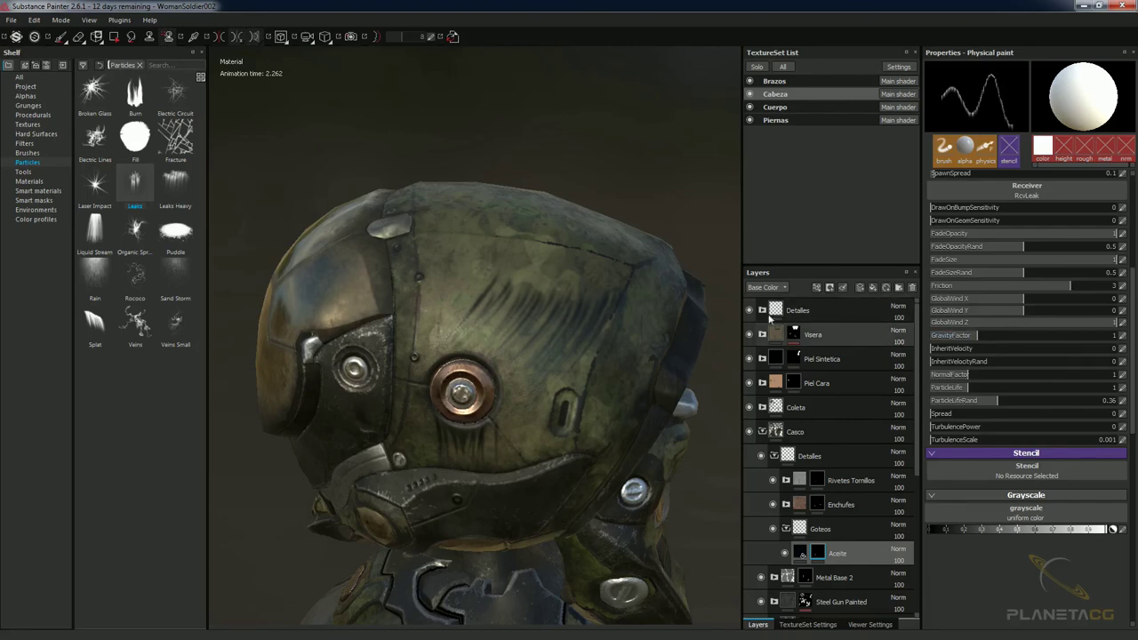
pyautogui.keyDown('alt'); pyautogui.moveTo(622, 326); pyautogui.dragTo(740, 326); pyautogui.keyUp('alt')
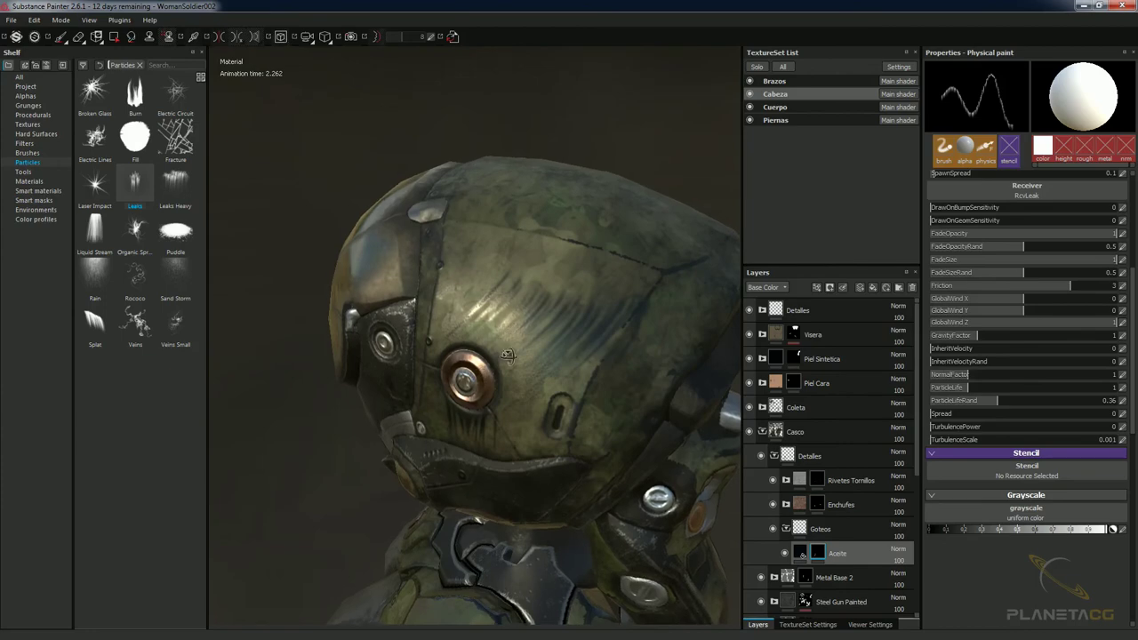
pyautogui.hotkey('ctrl', 'z')
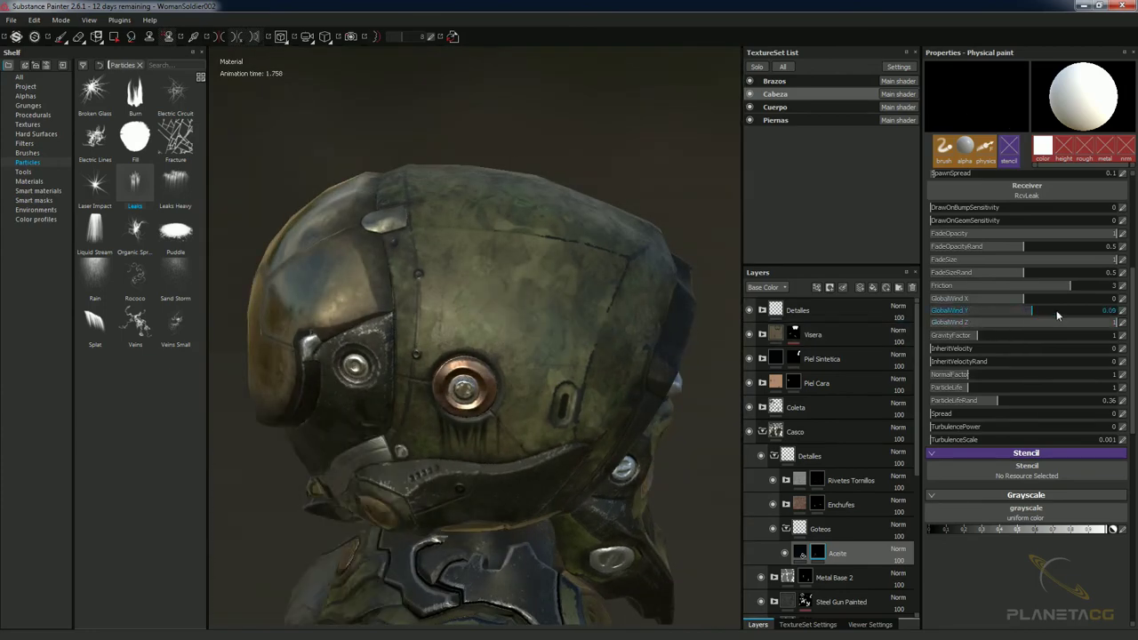
# Confirm the wind and gravity factor edits and undo the blue leak strokes.
pyautogui.press('Tab')
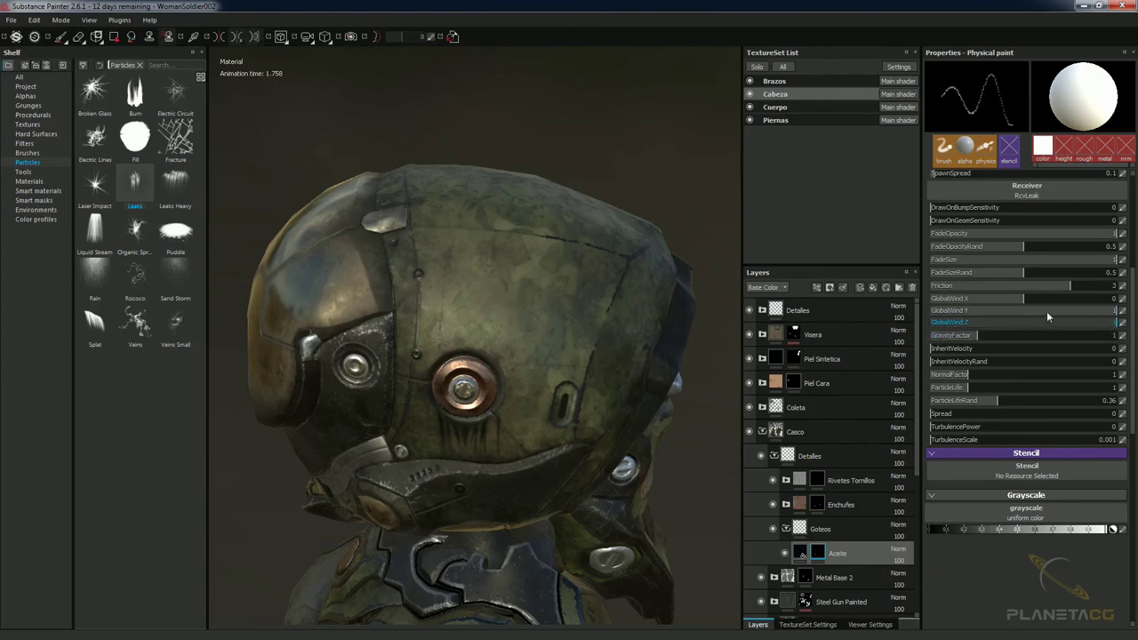
pyautogui.click(932, 325)
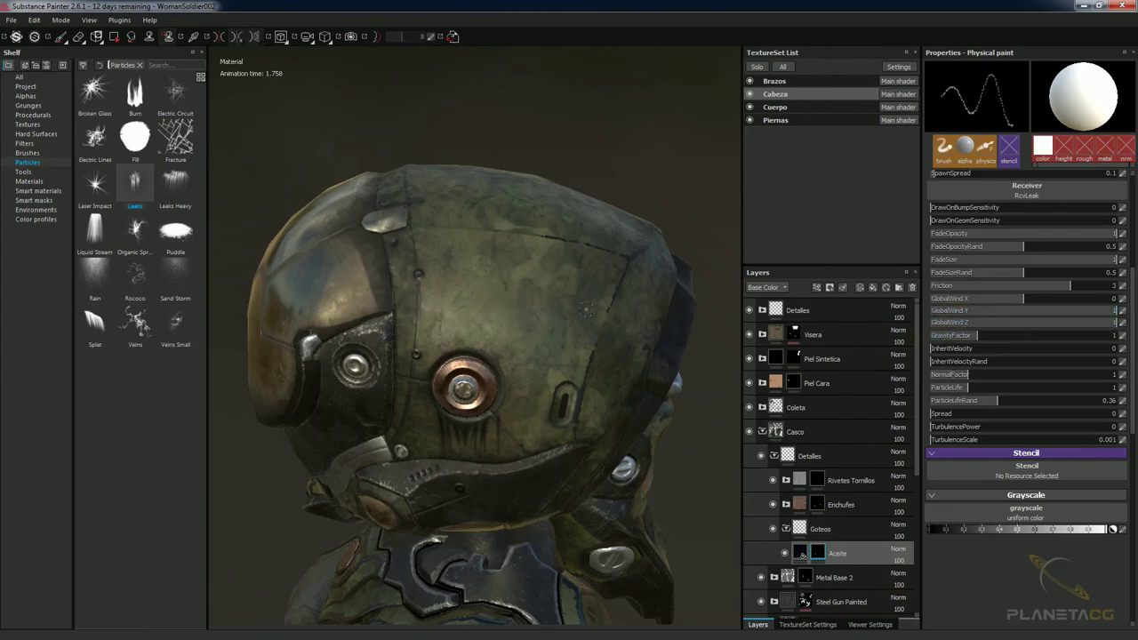
pyautogui.keyDown('alt'); pyautogui.moveTo(498, 286); pyautogui.dragTo(487, 365); pyautogui.keyUp('alt')
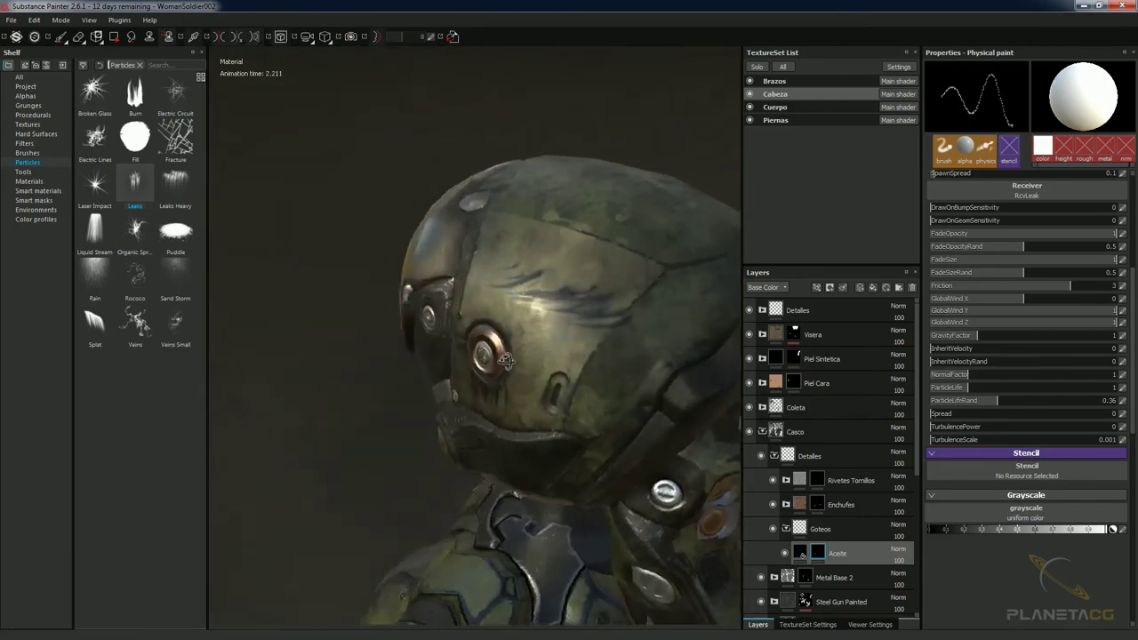
pyautogui.keyDown('alt'); pyautogui.moveTo(487, 364); pyautogui.dragTo(569, 356); pyautogui.keyUp('alt')
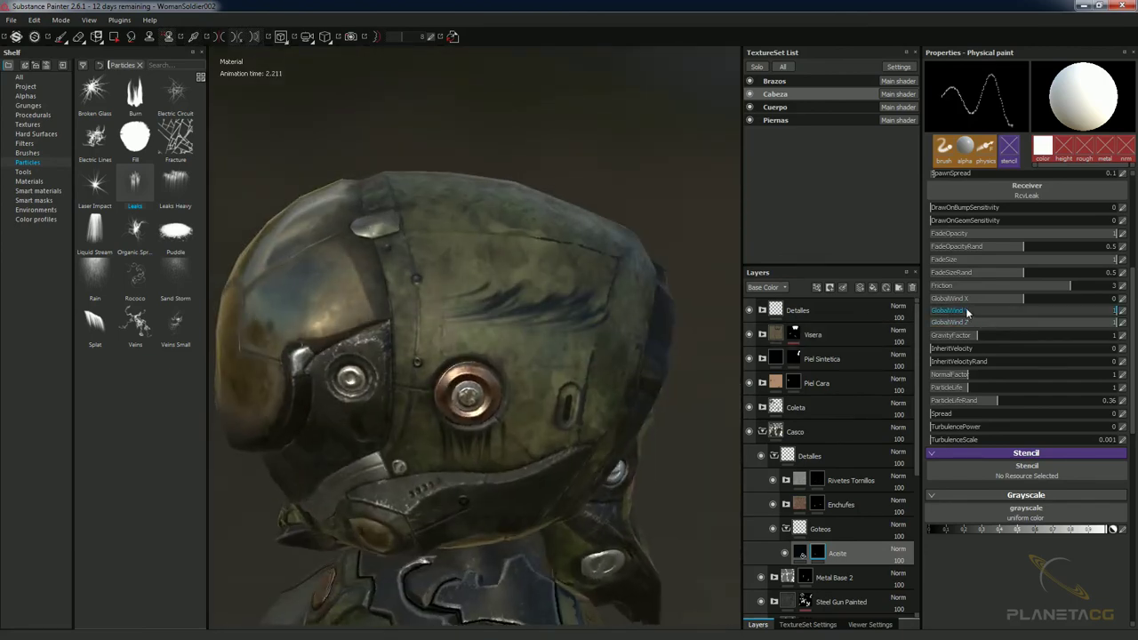
pyautogui.hotkey('ctrl', 'z')
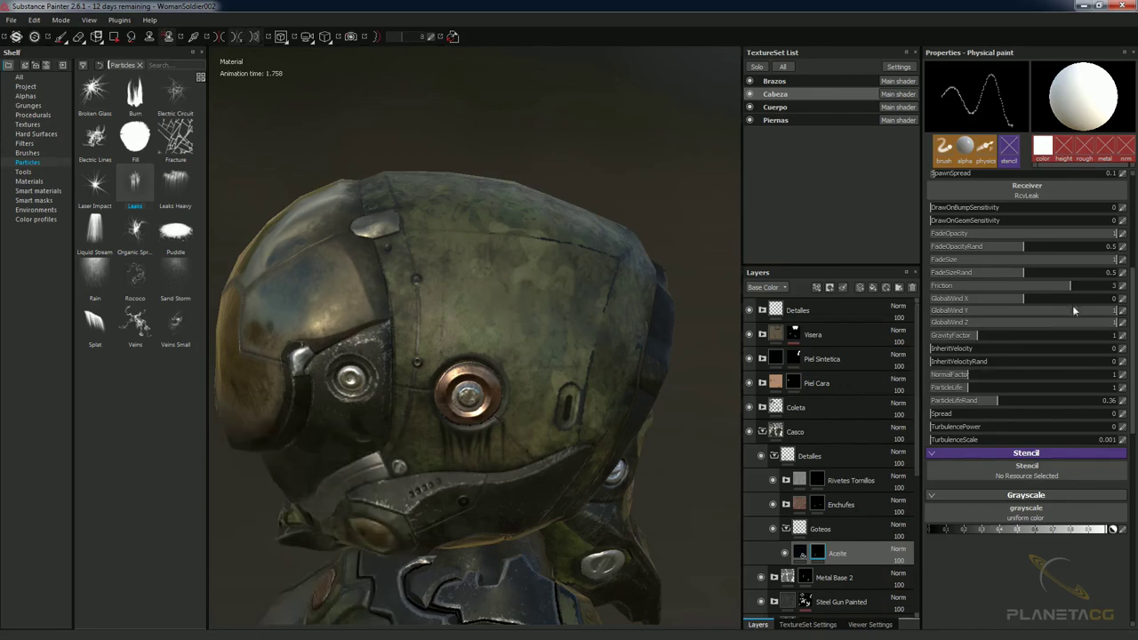
# Set GlobalWind Y and GlobalWind Z both to 0.
pyautogui.click(1113, 311)
pyautogui.write('0')
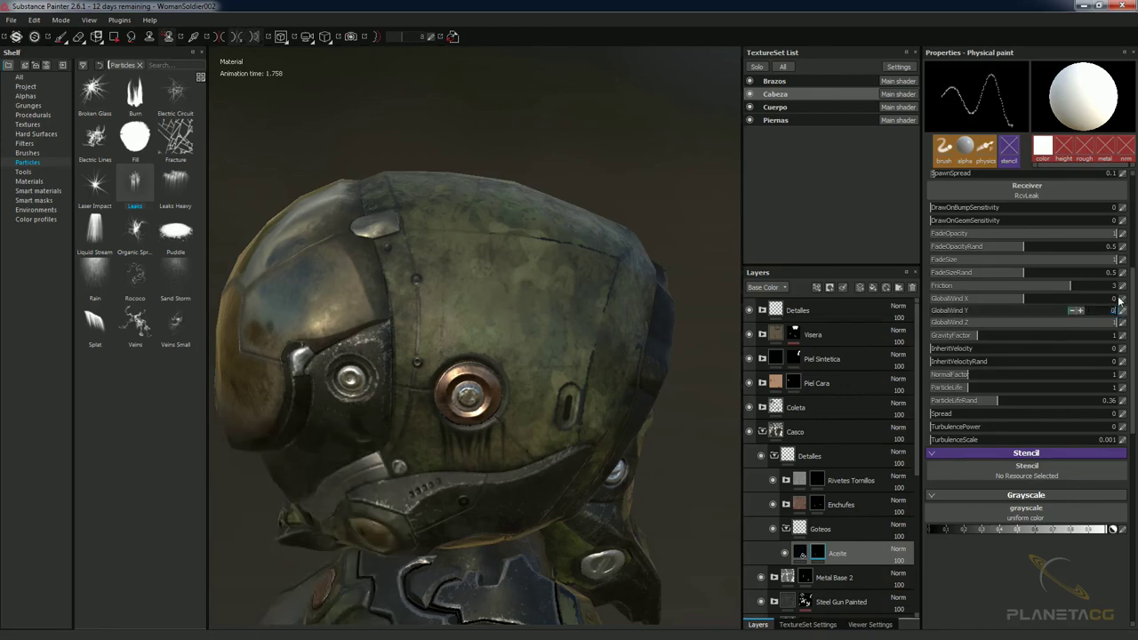
pyautogui.press('Return')
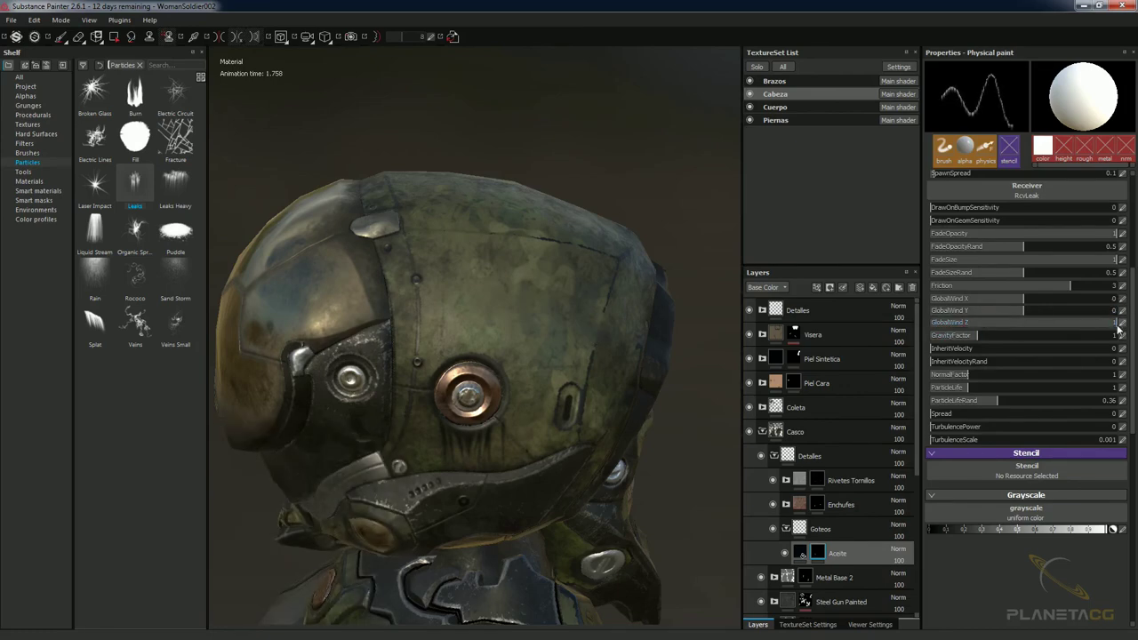
pyautogui.click(1113, 321)
pyautogui.write('0')
pyautogui.press('Return')
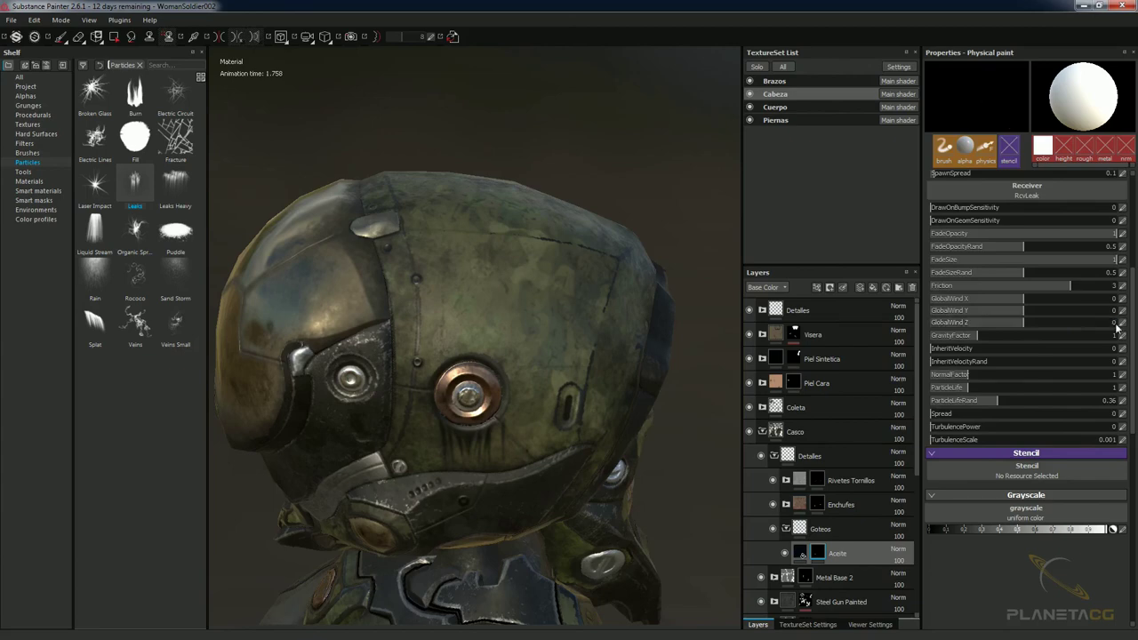
pyautogui.keyDown('alt'); pyautogui.moveTo(534, 344); pyautogui.dragTo(623, 340); pyautogui.keyUp('alt')
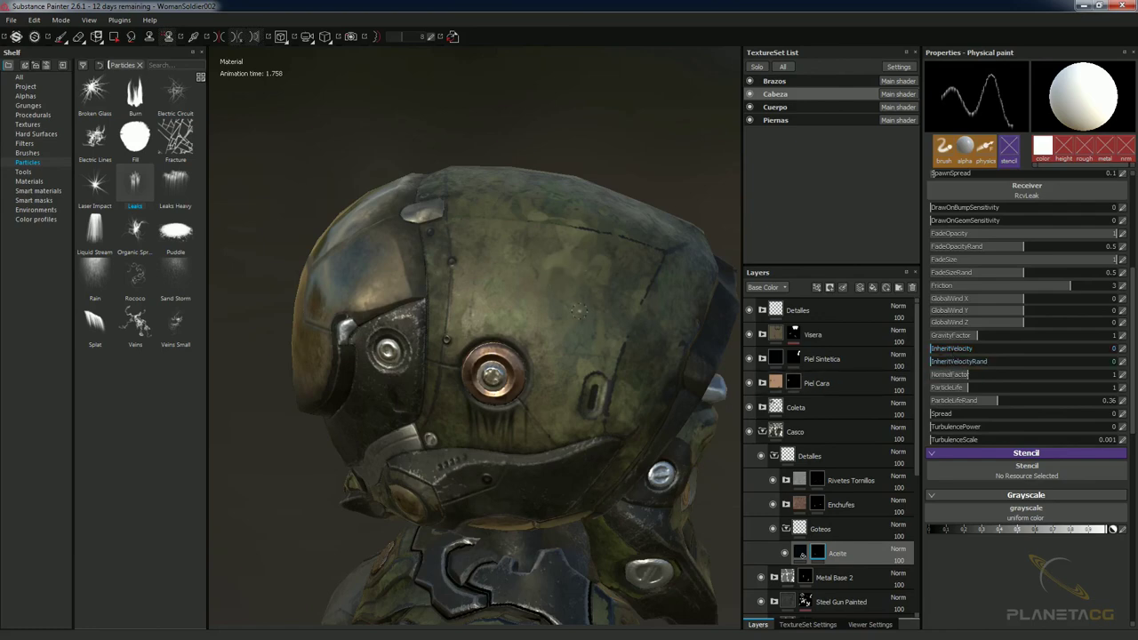
pyautogui.keyDown('alt'); pyautogui.moveTo(578, 309); pyautogui.dragTo(549, 318); pyautogui.keyUp('alt')
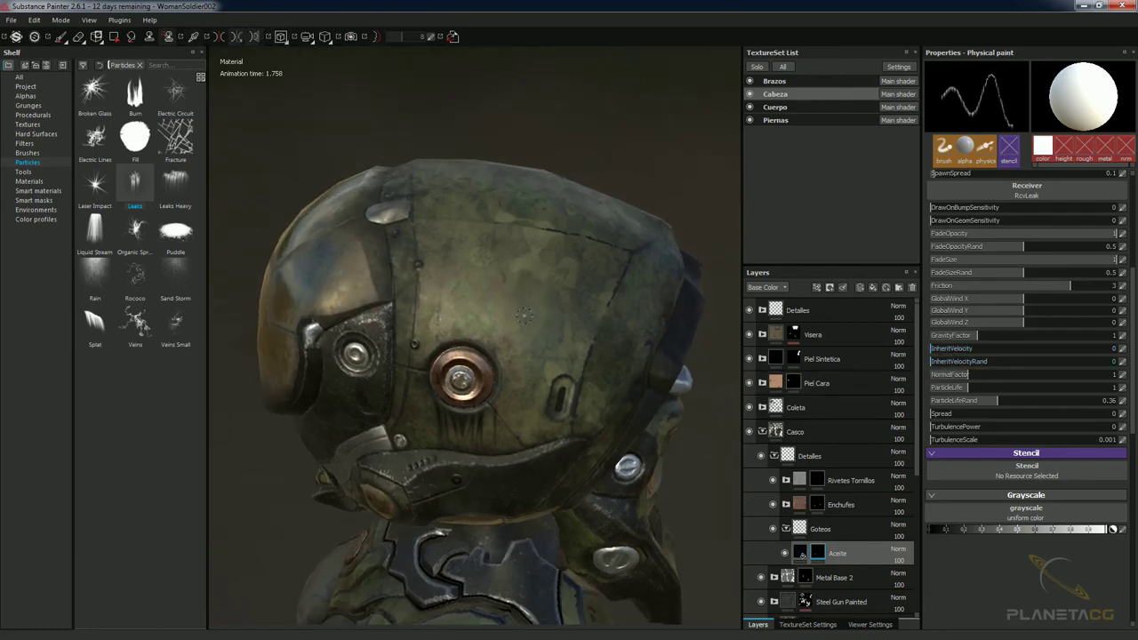
pyautogui.keyDown('alt'); pyautogui.moveTo(533, 276); pyautogui.dragTo(511, 280); pyautogui.keyUp('alt')
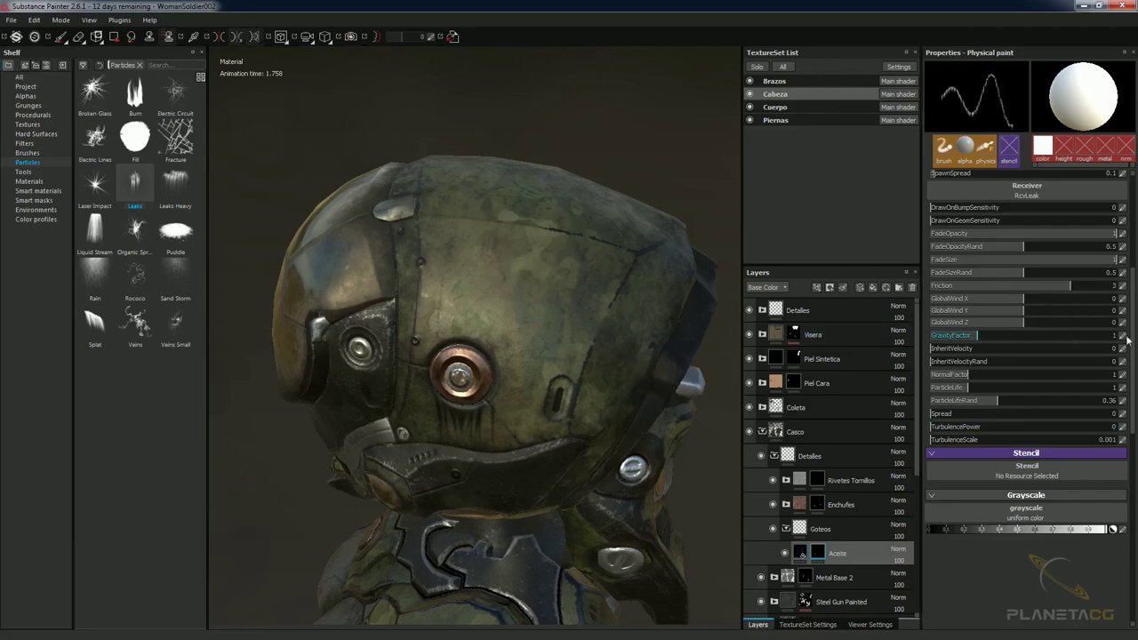
pyautogui.scroll(1, 1022, 329)
pyautogui.scroll(3, 1025, 326)
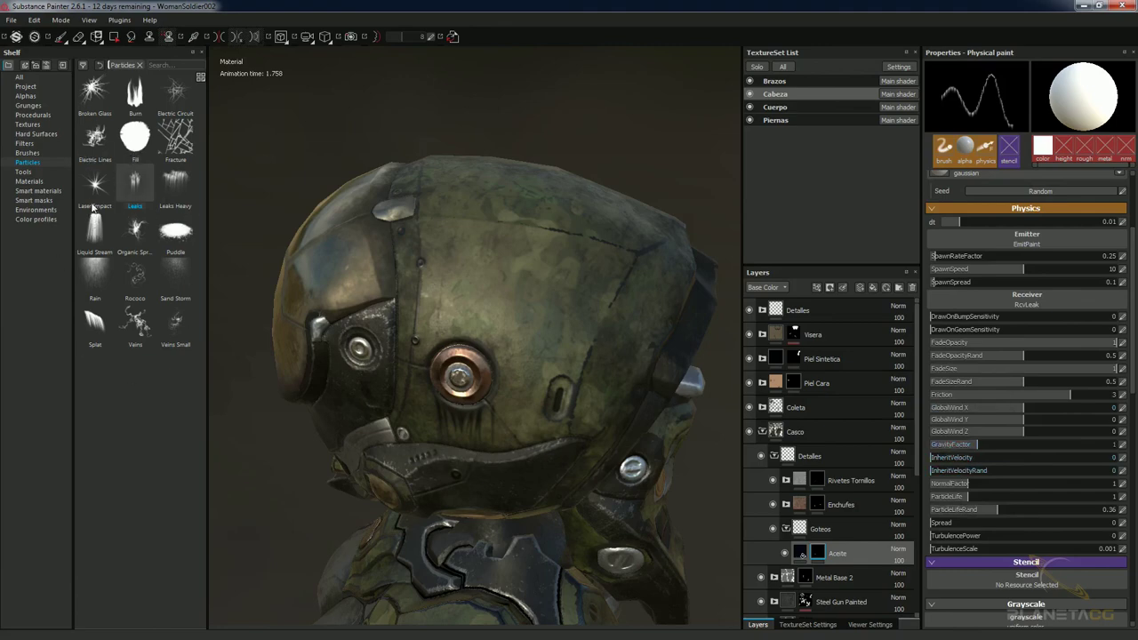
# Load the Laser Impact preset from the Particles shelf and orbit around the helmet's side.
pyautogui.click(95, 188)
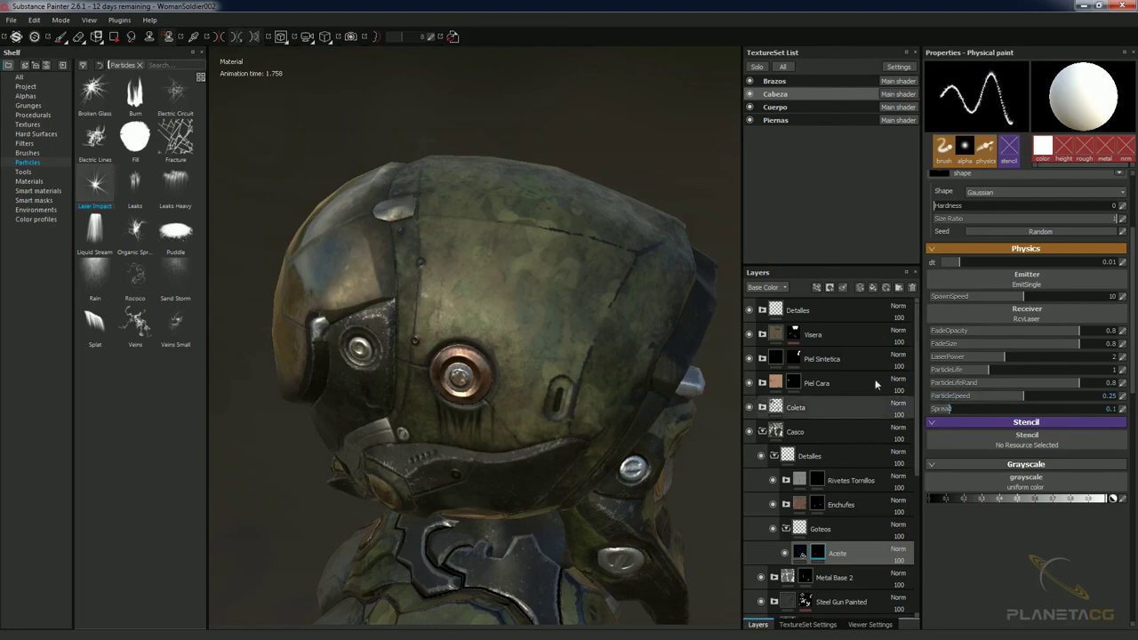
pyautogui.moveTo(538, 359)
pyautogui.keyDown('alt'); pyautogui.mouseDown()
pyautogui.moveTo(594, 353)
pyautogui.moveTo(549, 356)
pyautogui.moveTo(561, 358)
pyautogui.mouseUp(); pyautogui.keyUp('alt')
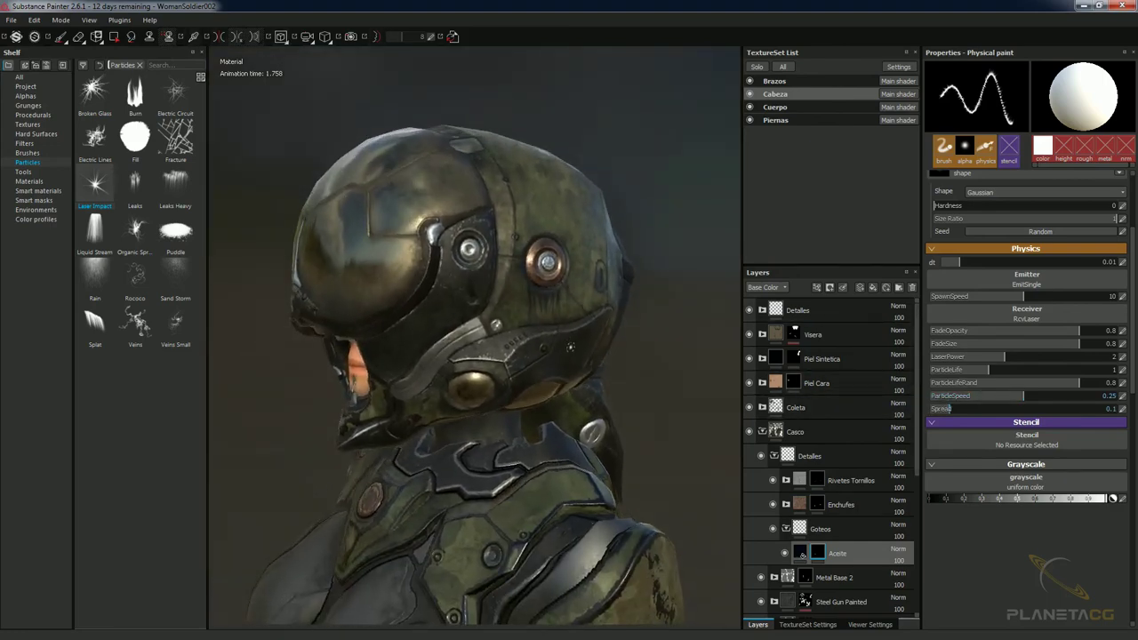
pyautogui.keyDown('alt'); pyautogui.moveTo(538, 286); pyautogui.dragTo(534, 303); pyautogui.keyUp('alt')
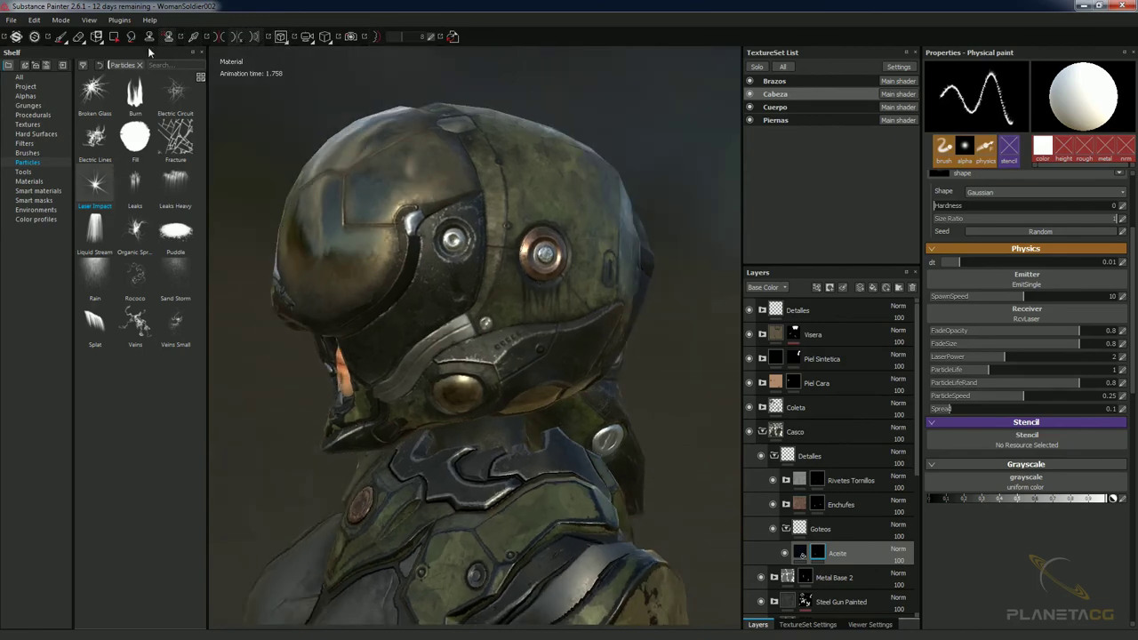
pyautogui.keyDown('alt'); pyautogui.moveTo(574, 347); pyautogui.dragTo(583, 346); pyautogui.keyUp('alt')
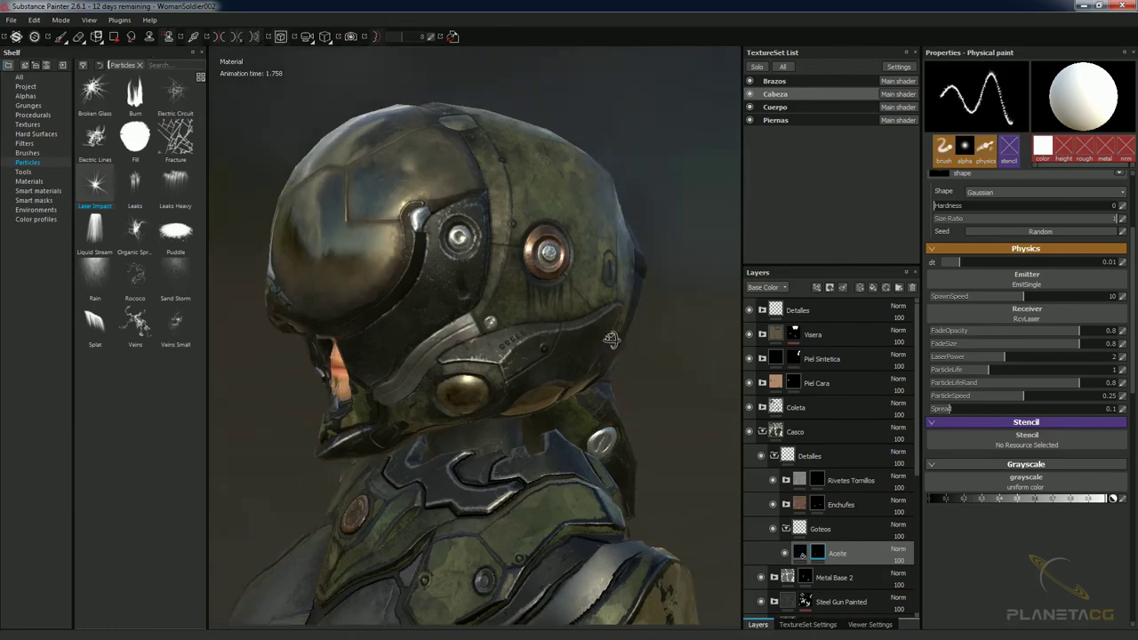